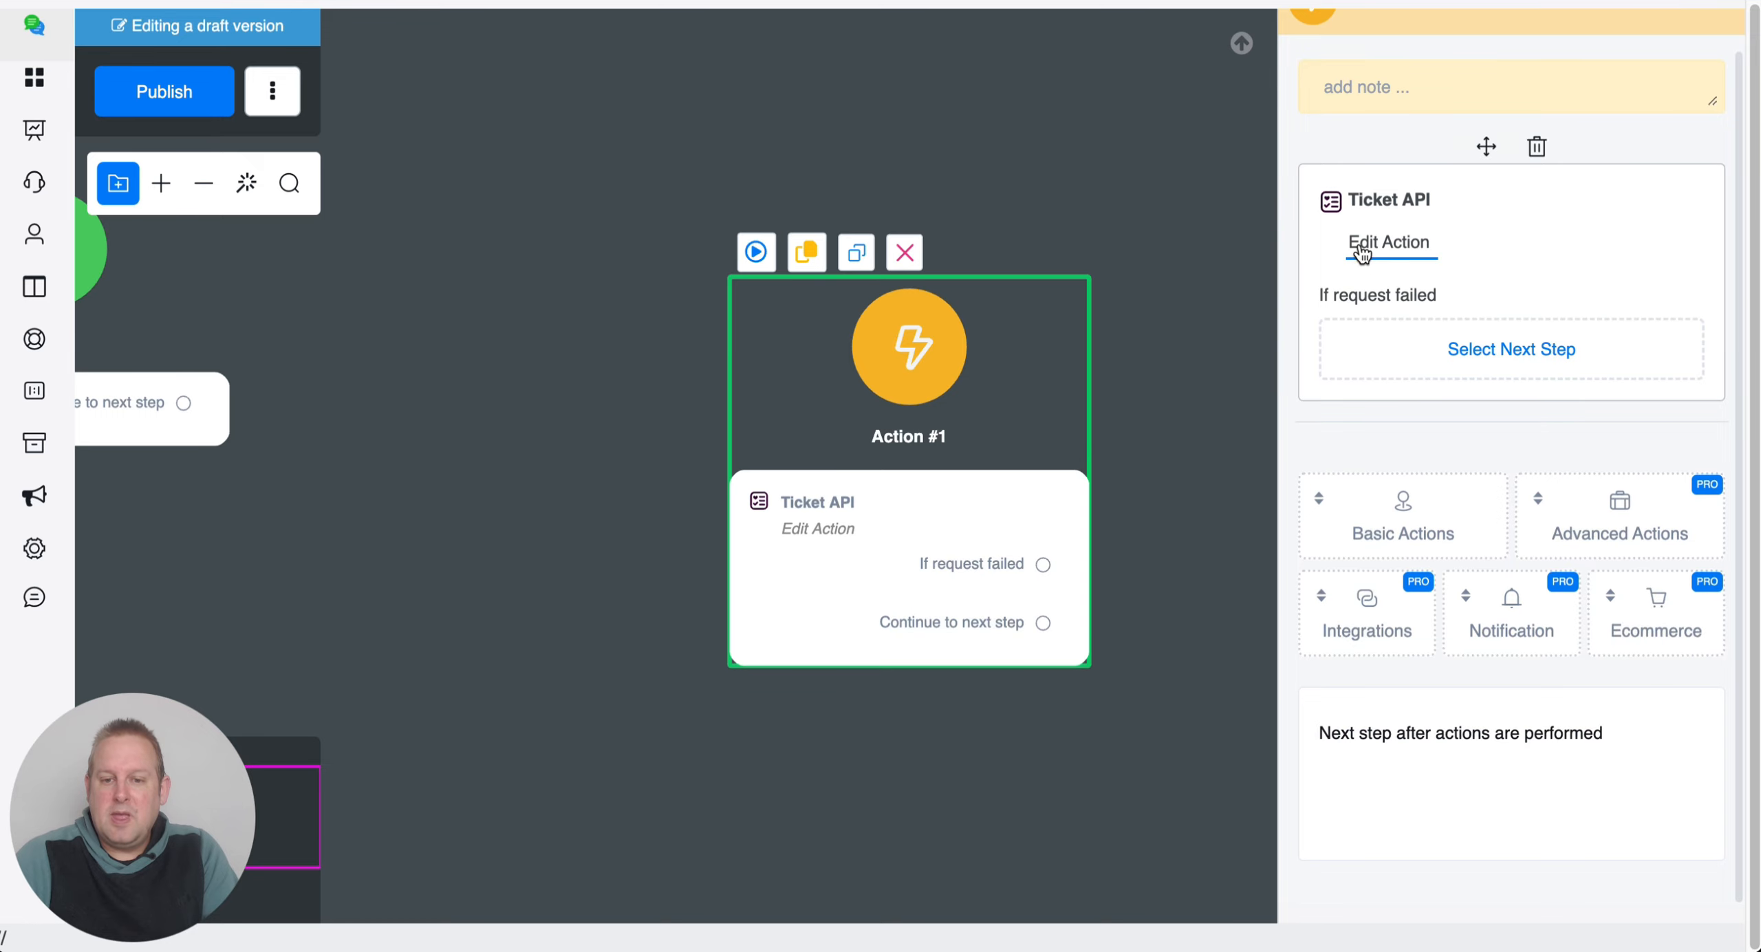
# Browse the Ticket API action choices and set the action to Lists.
pyautogui.click(949, 199)
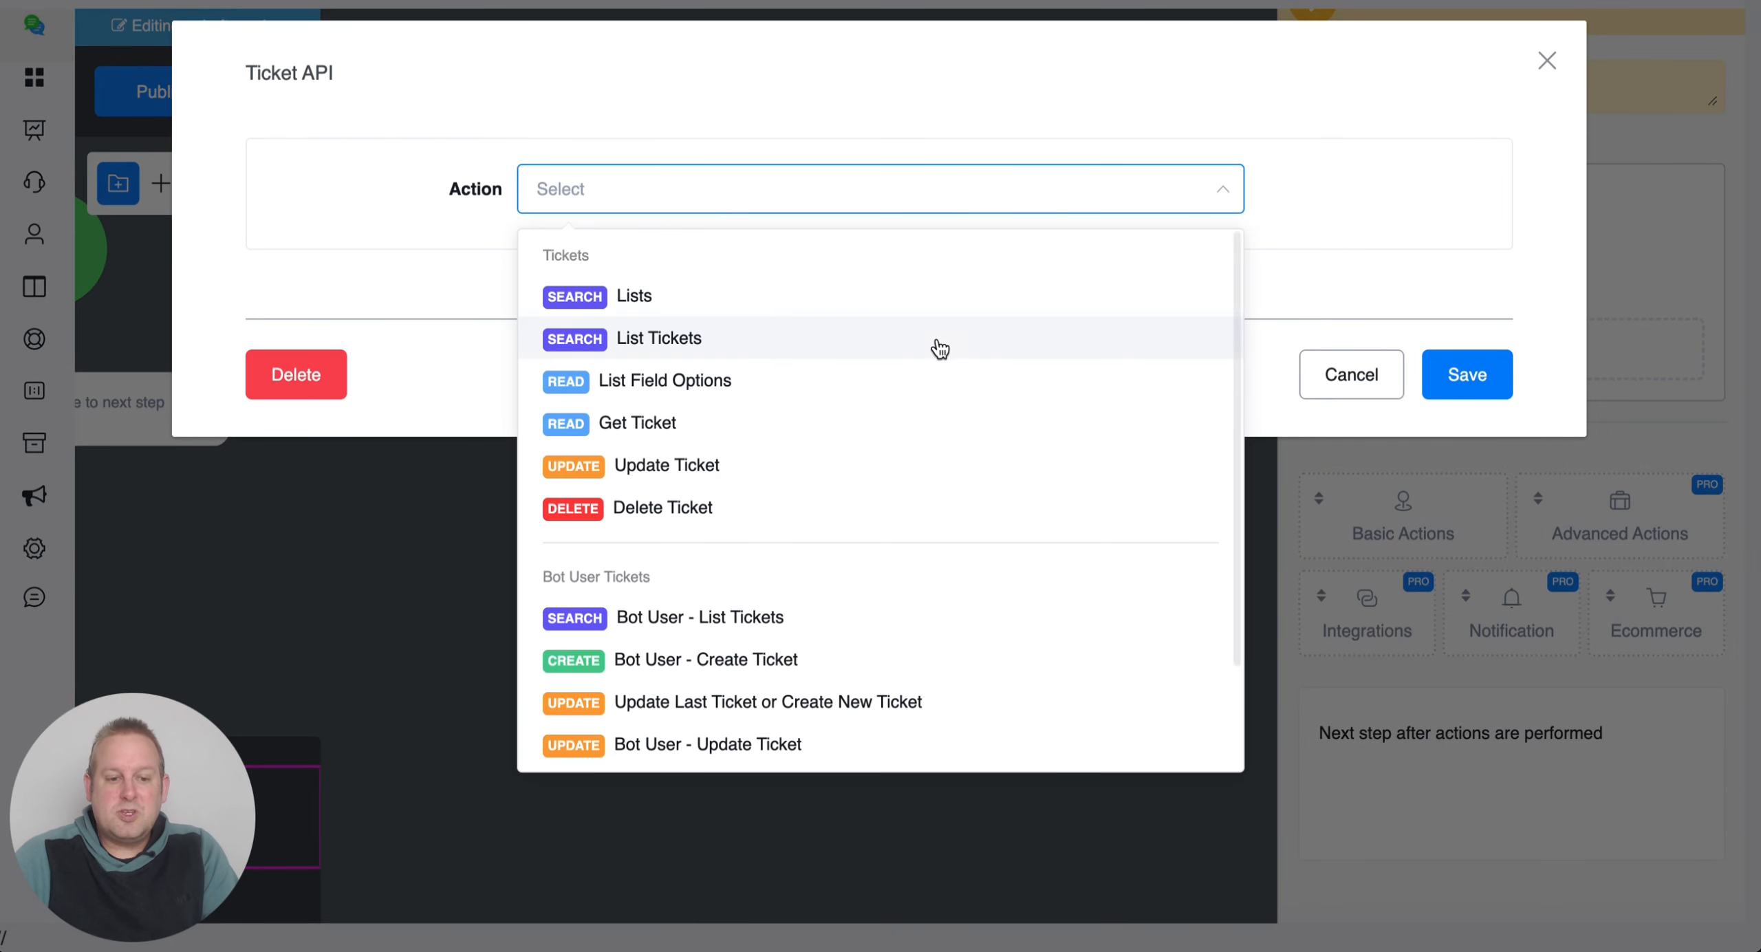
pyautogui.scroll(-2, 937, 347)
pyautogui.scroll(2, 939, 350)
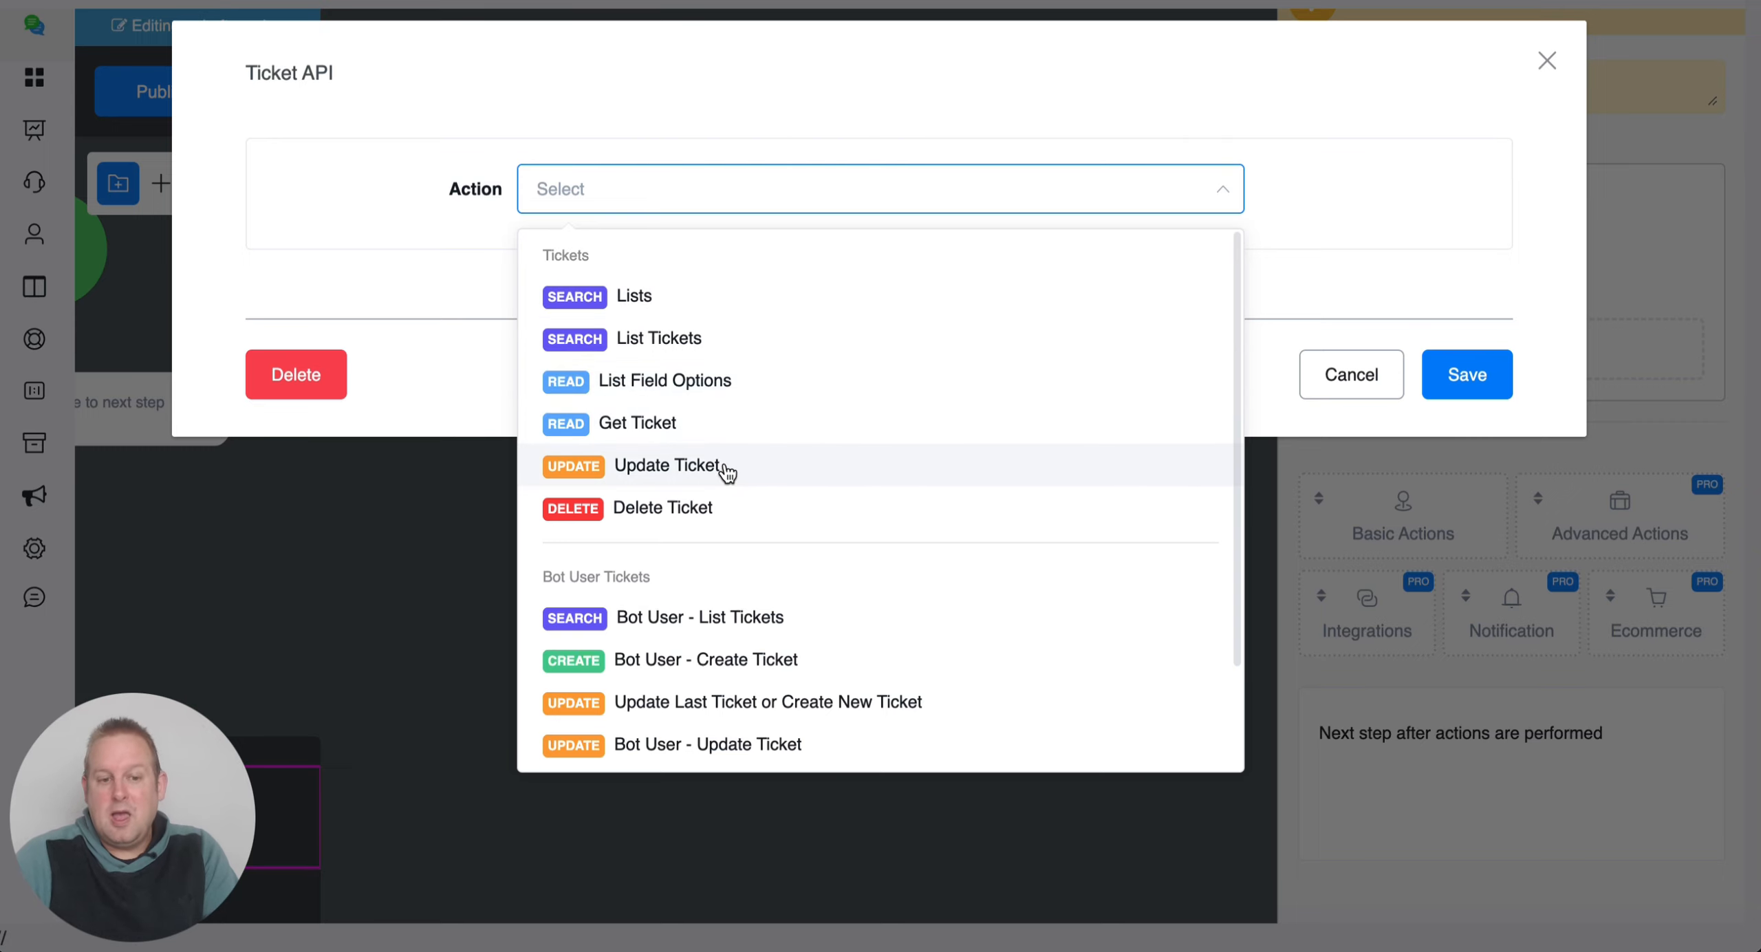
pyautogui.scroll(-3, 802, 544)
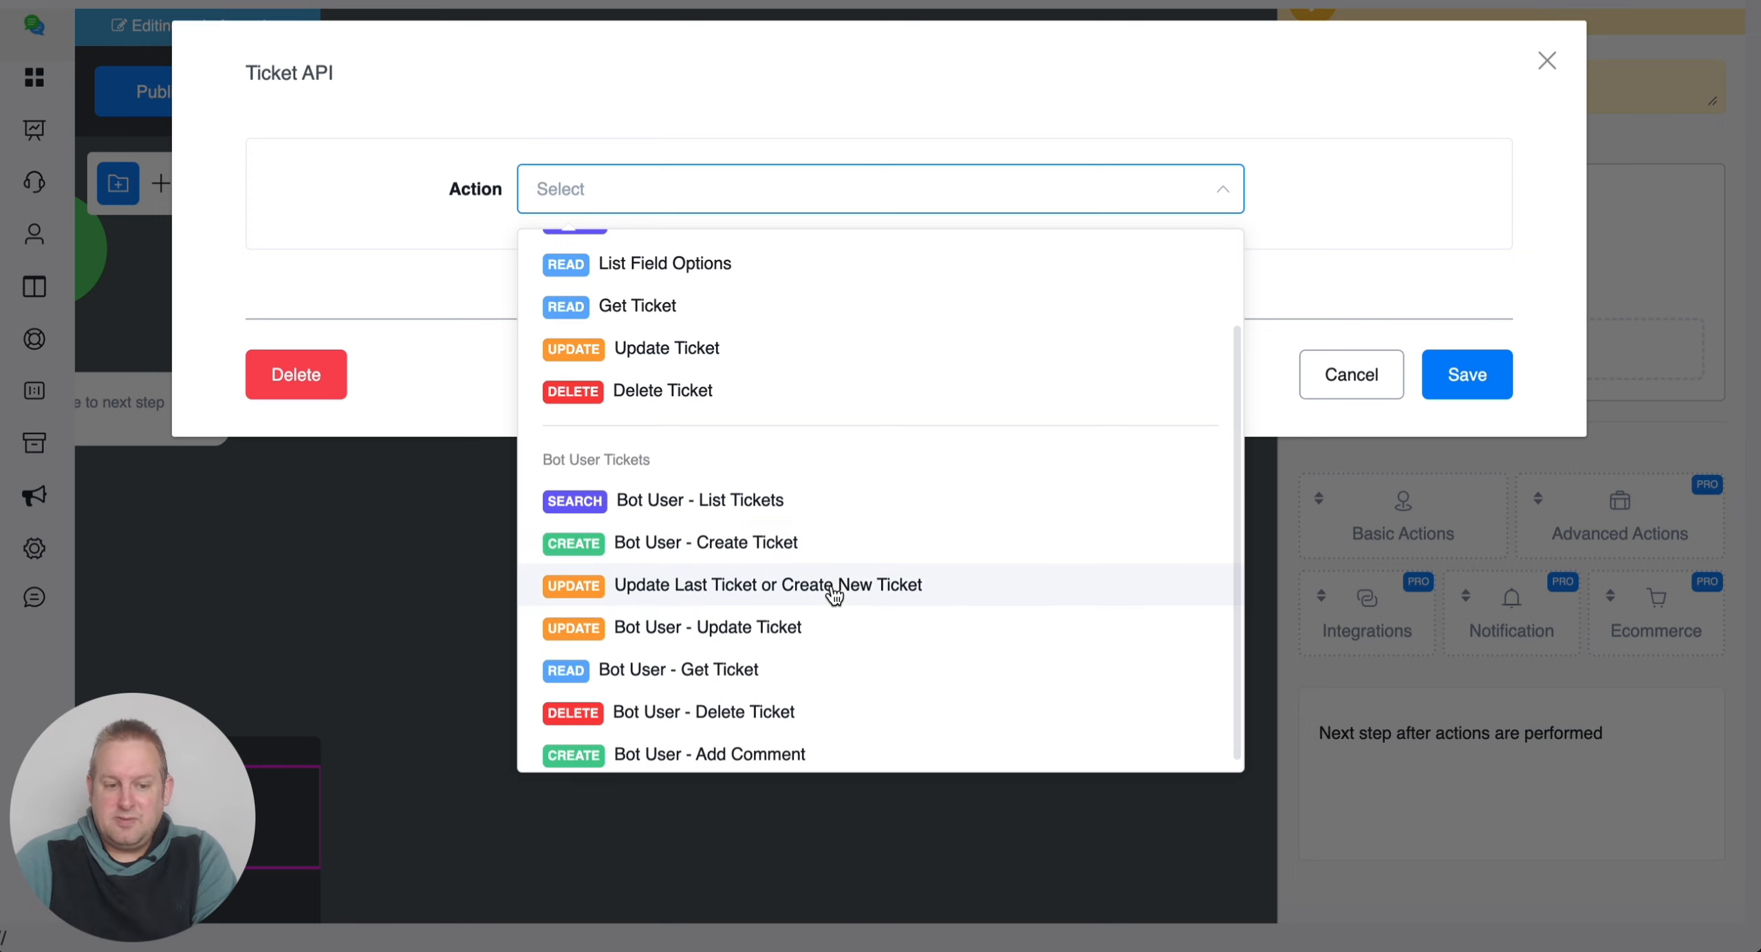
pyautogui.scroll(-1, 837, 676)
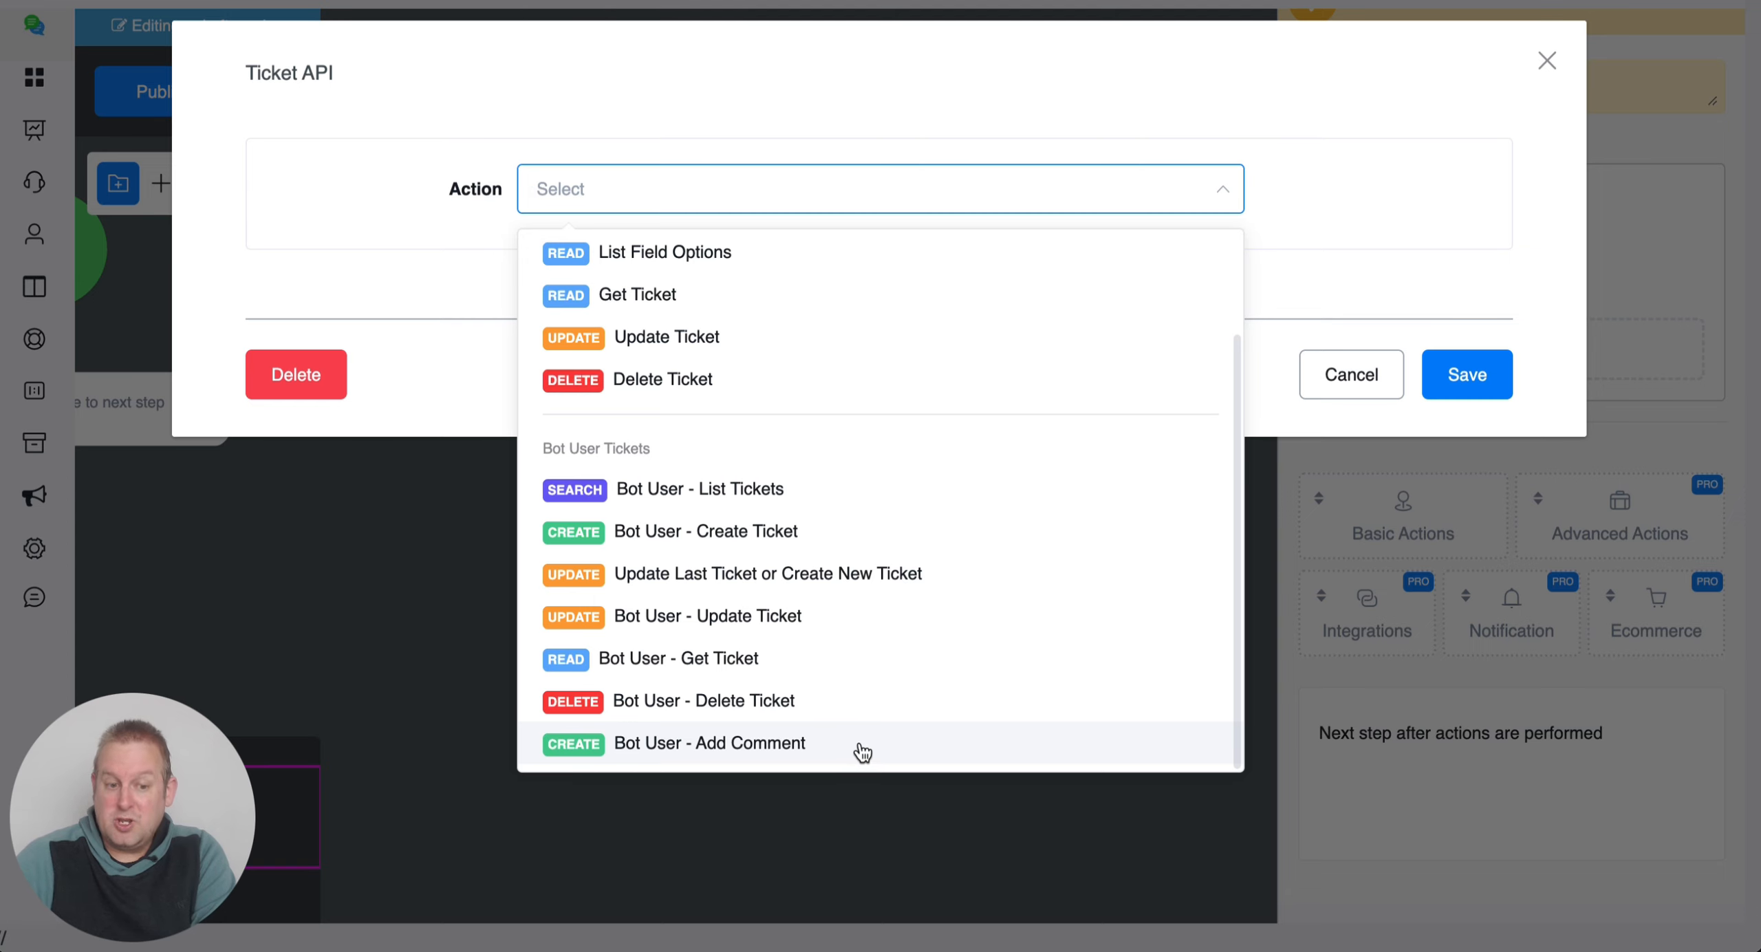
pyautogui.click(355, 236)
pyautogui.click(859, 200)
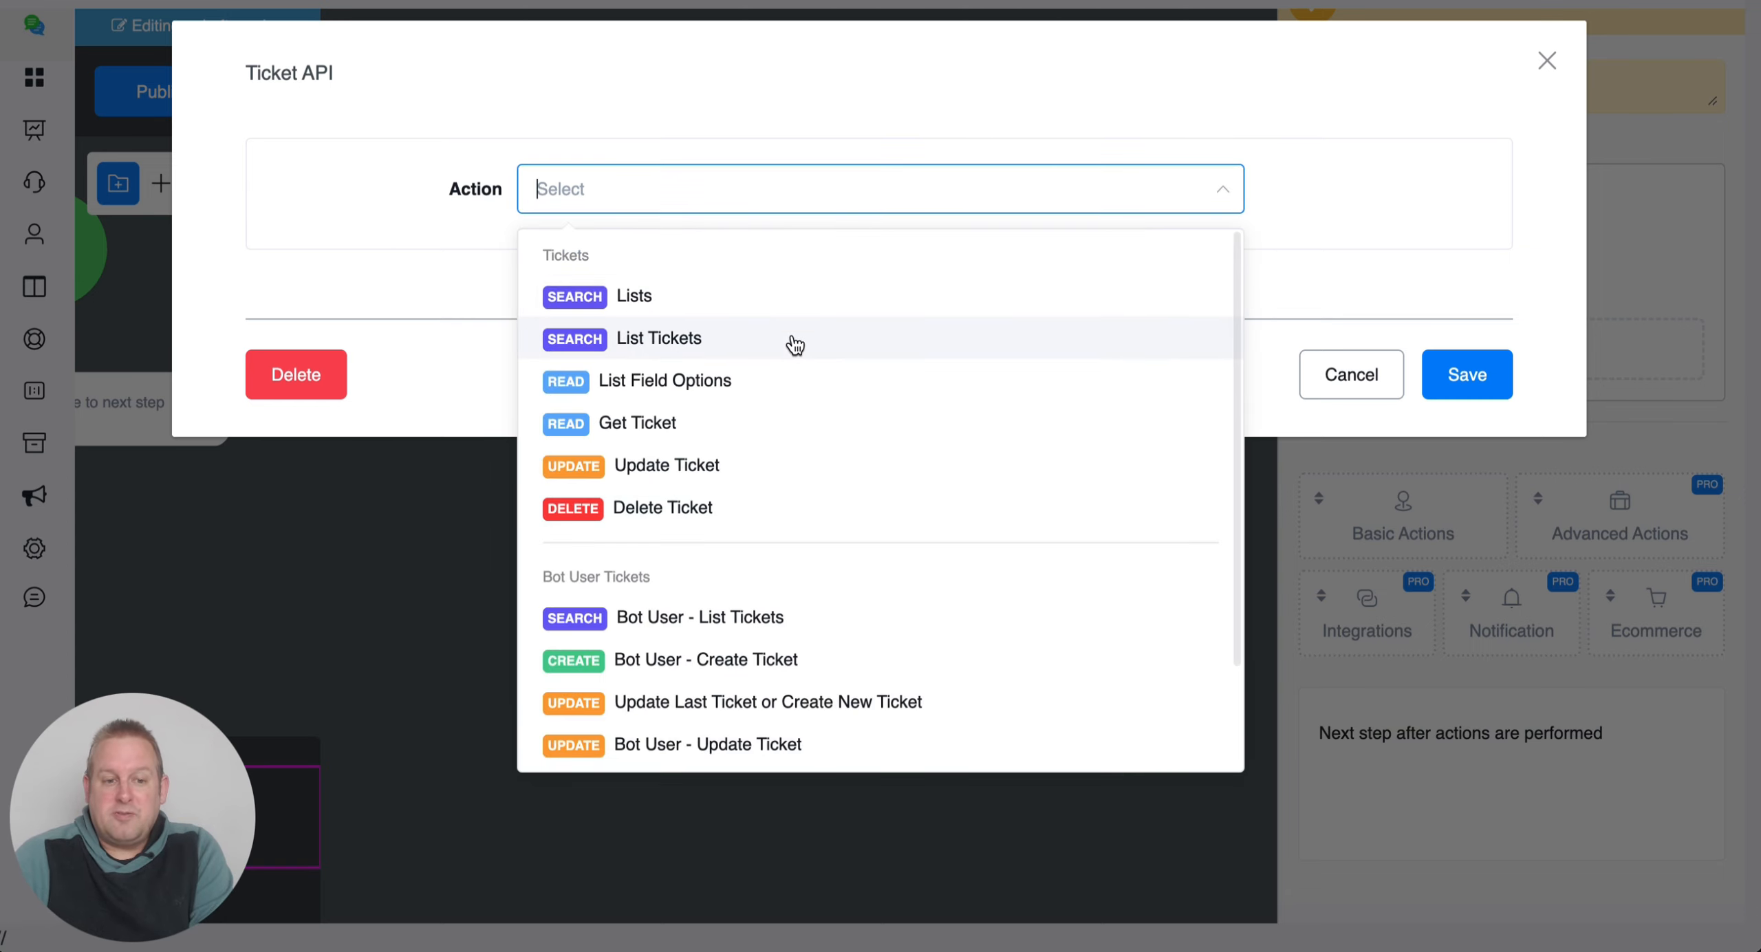
pyautogui.click(750, 297)
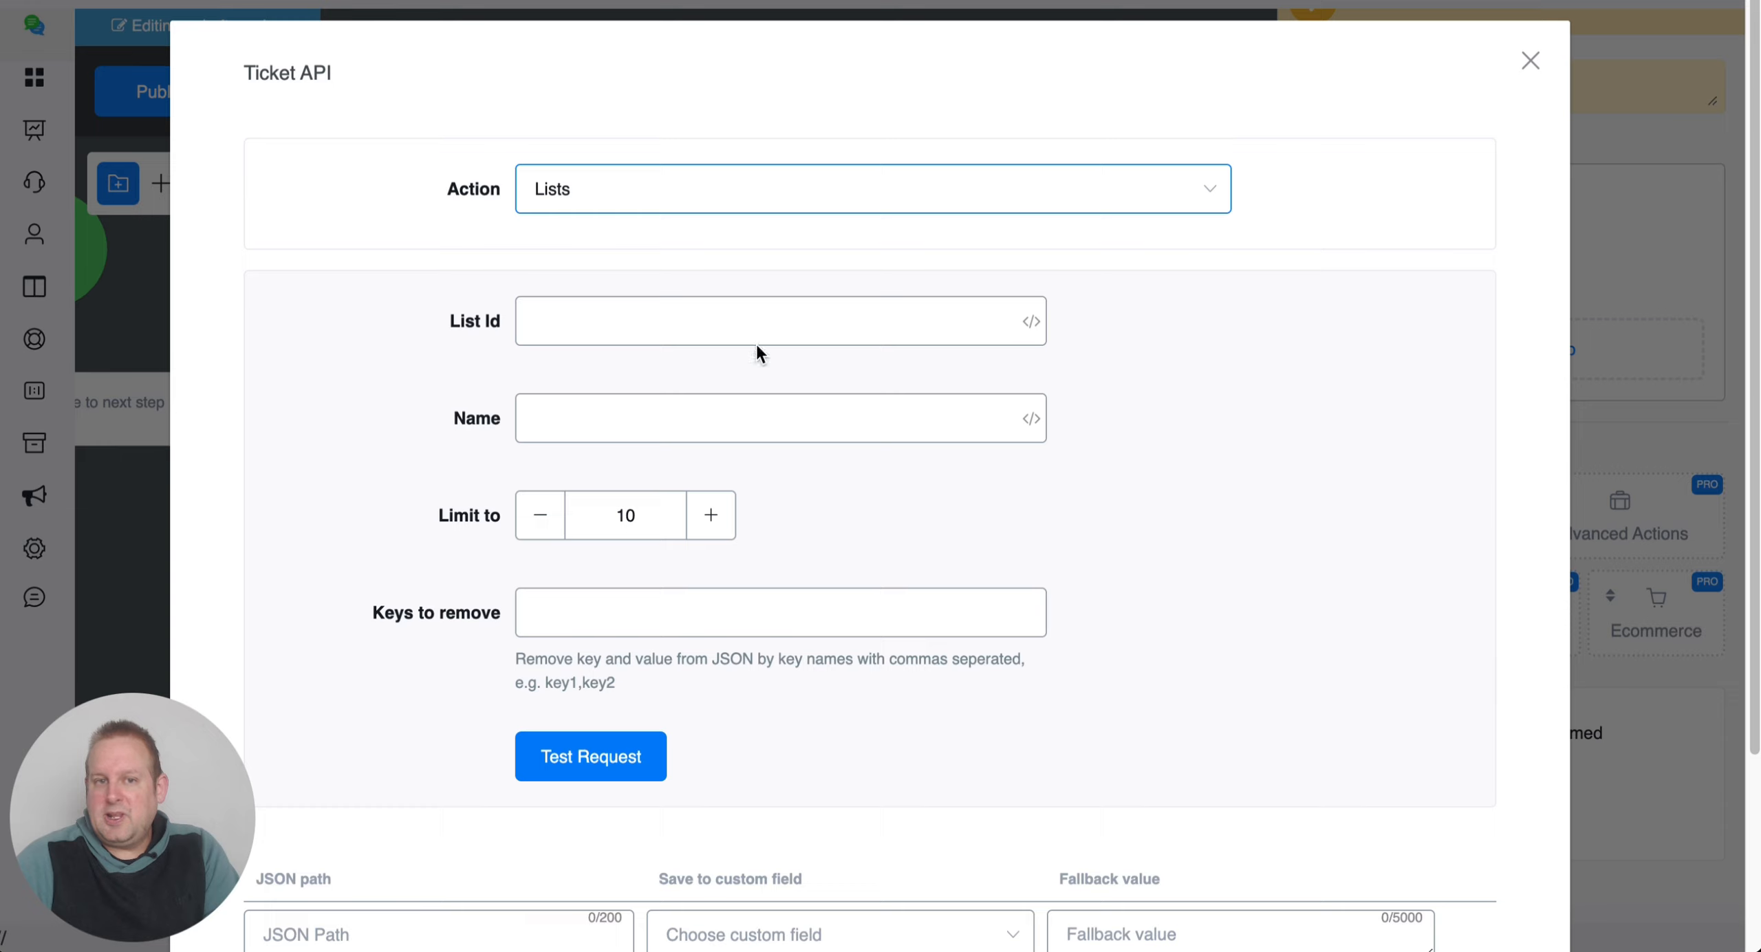
# Test Lists with empty fields and map JSON path $.data[0].id to list 1171.
pyautogui.click(729, 333)
pyautogui.click(766, 428)
pyautogui.click(789, 578)
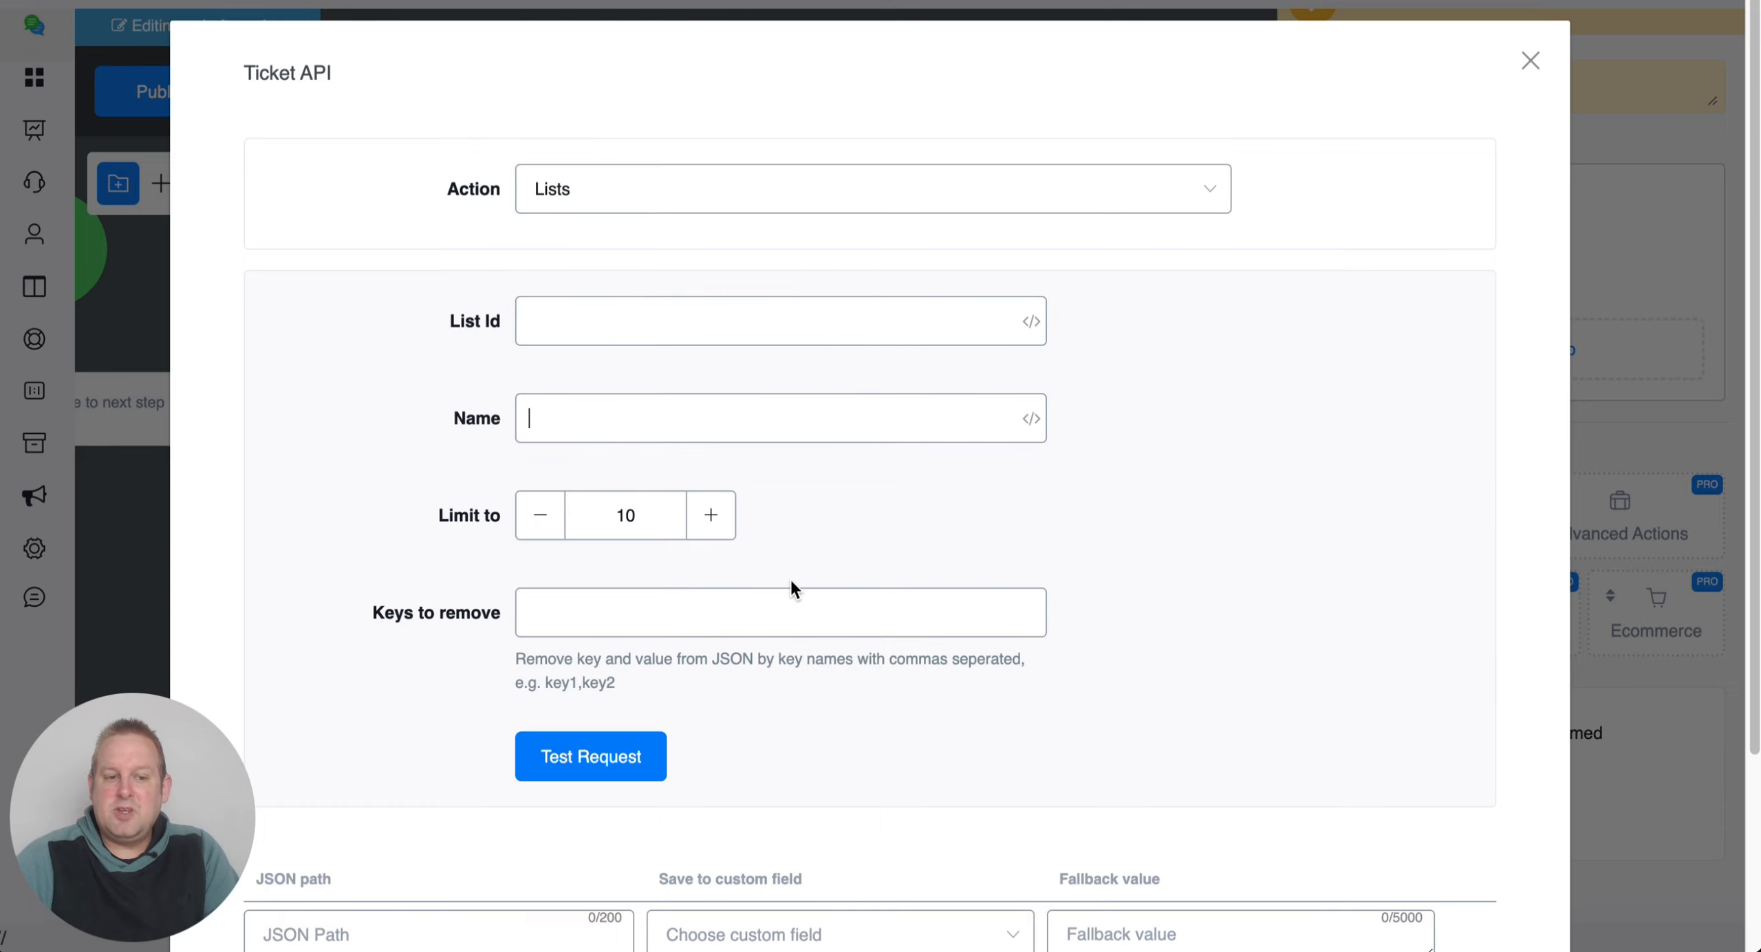
pyautogui.scroll(-4, 791, 581)
pyautogui.click(622, 533)
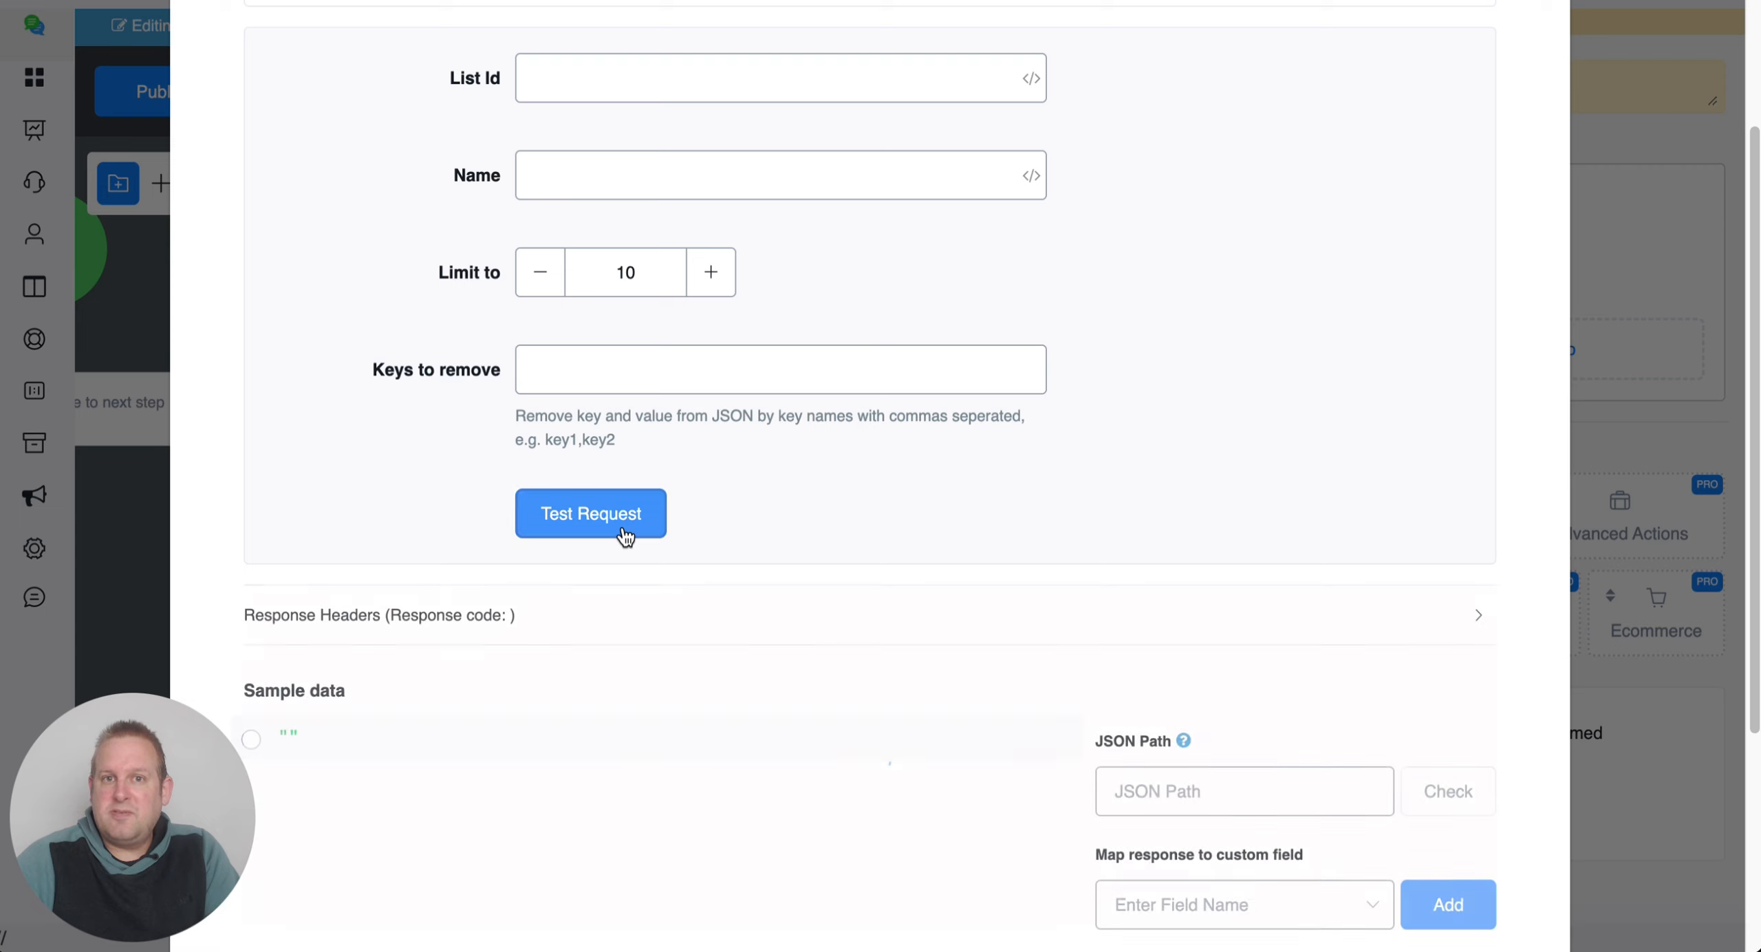
pyautogui.scroll(-6, 878, 511)
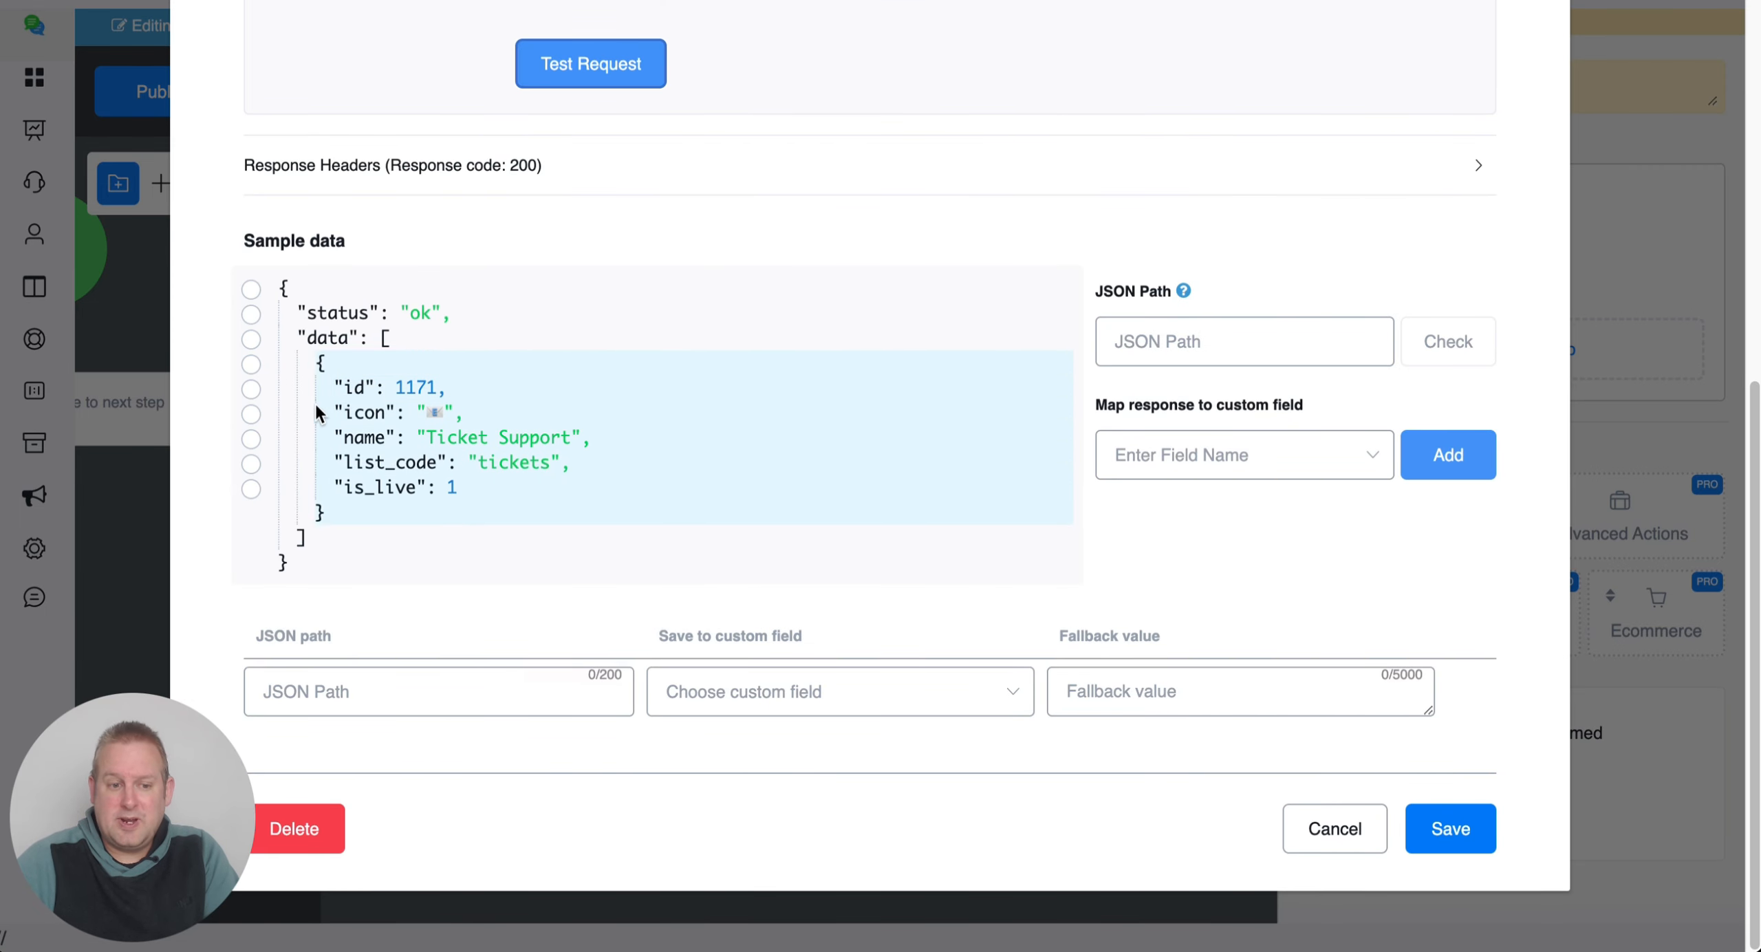
pyautogui.doubleClick(413, 386)
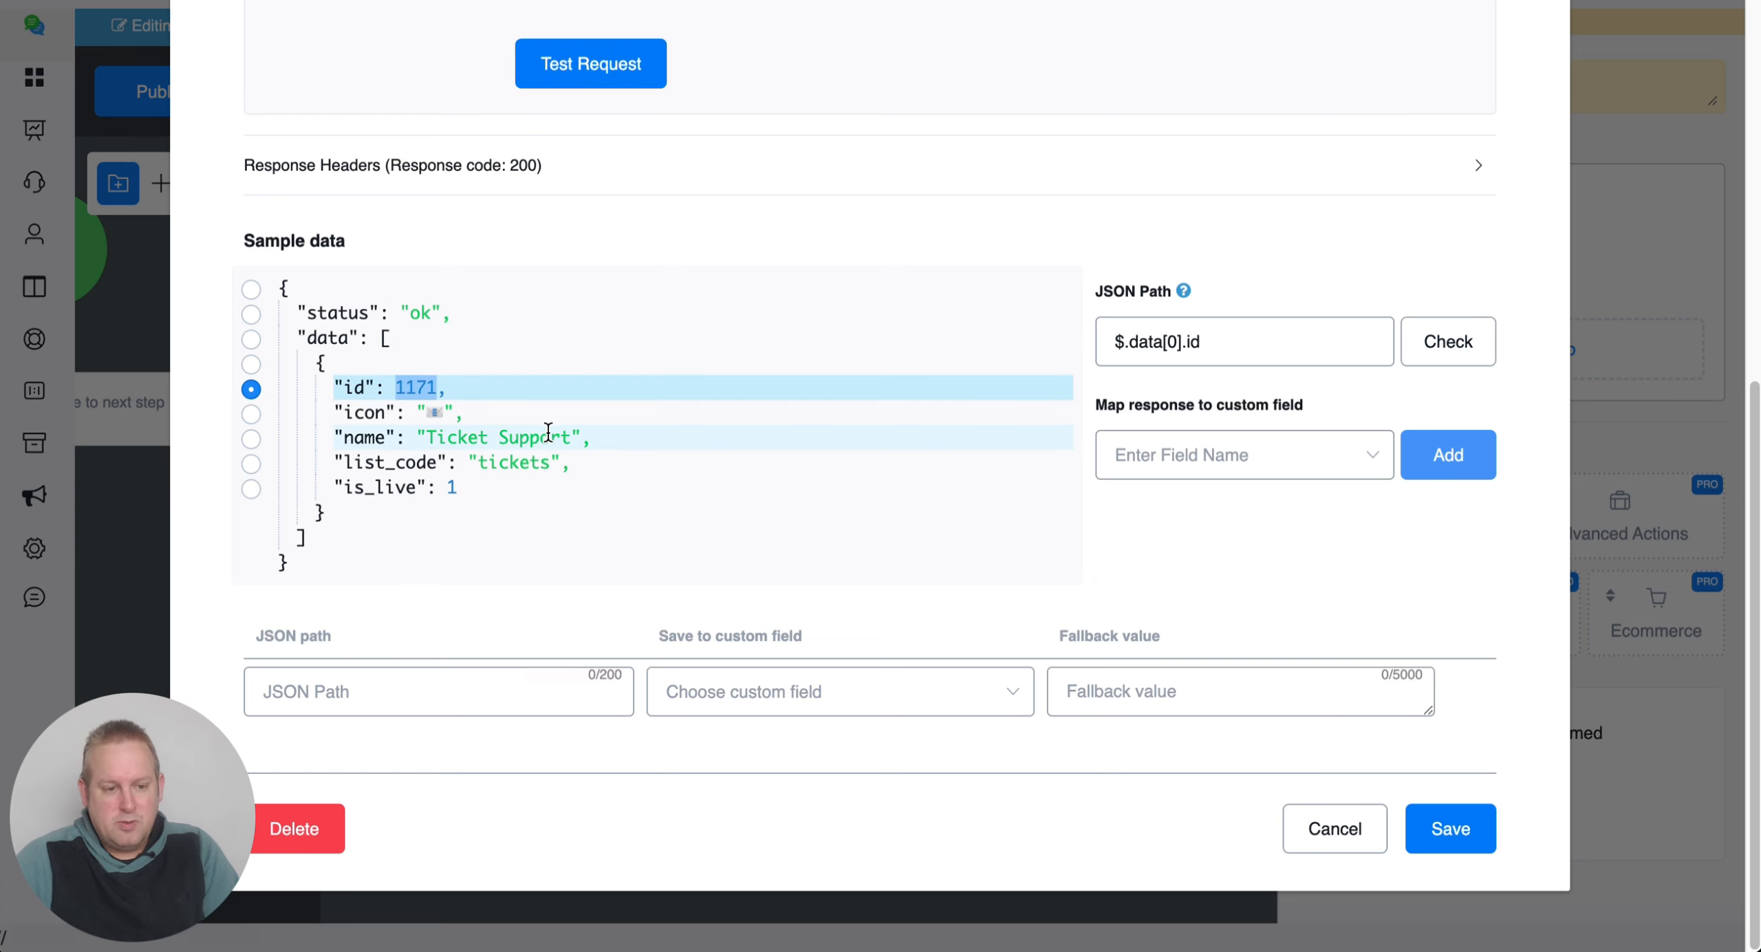
pyautogui.scroll(10, 735, 303)
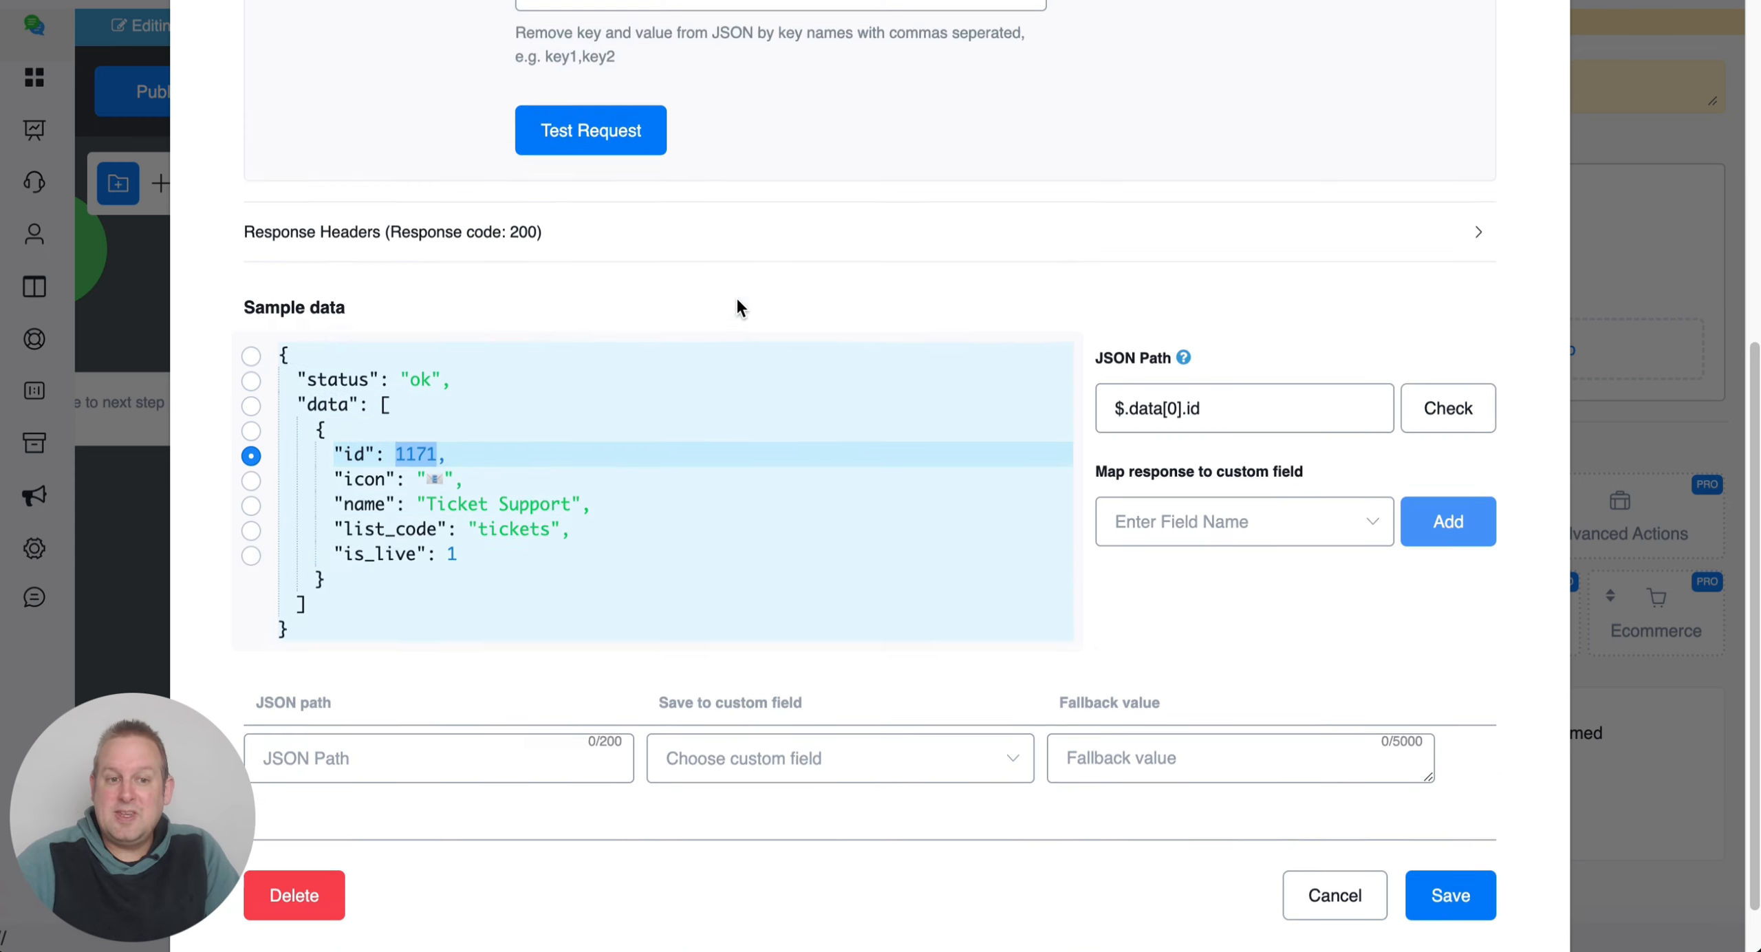
# Switch to List Tickets with List Id 1171 and run a test request.
pyautogui.click(700, 189)
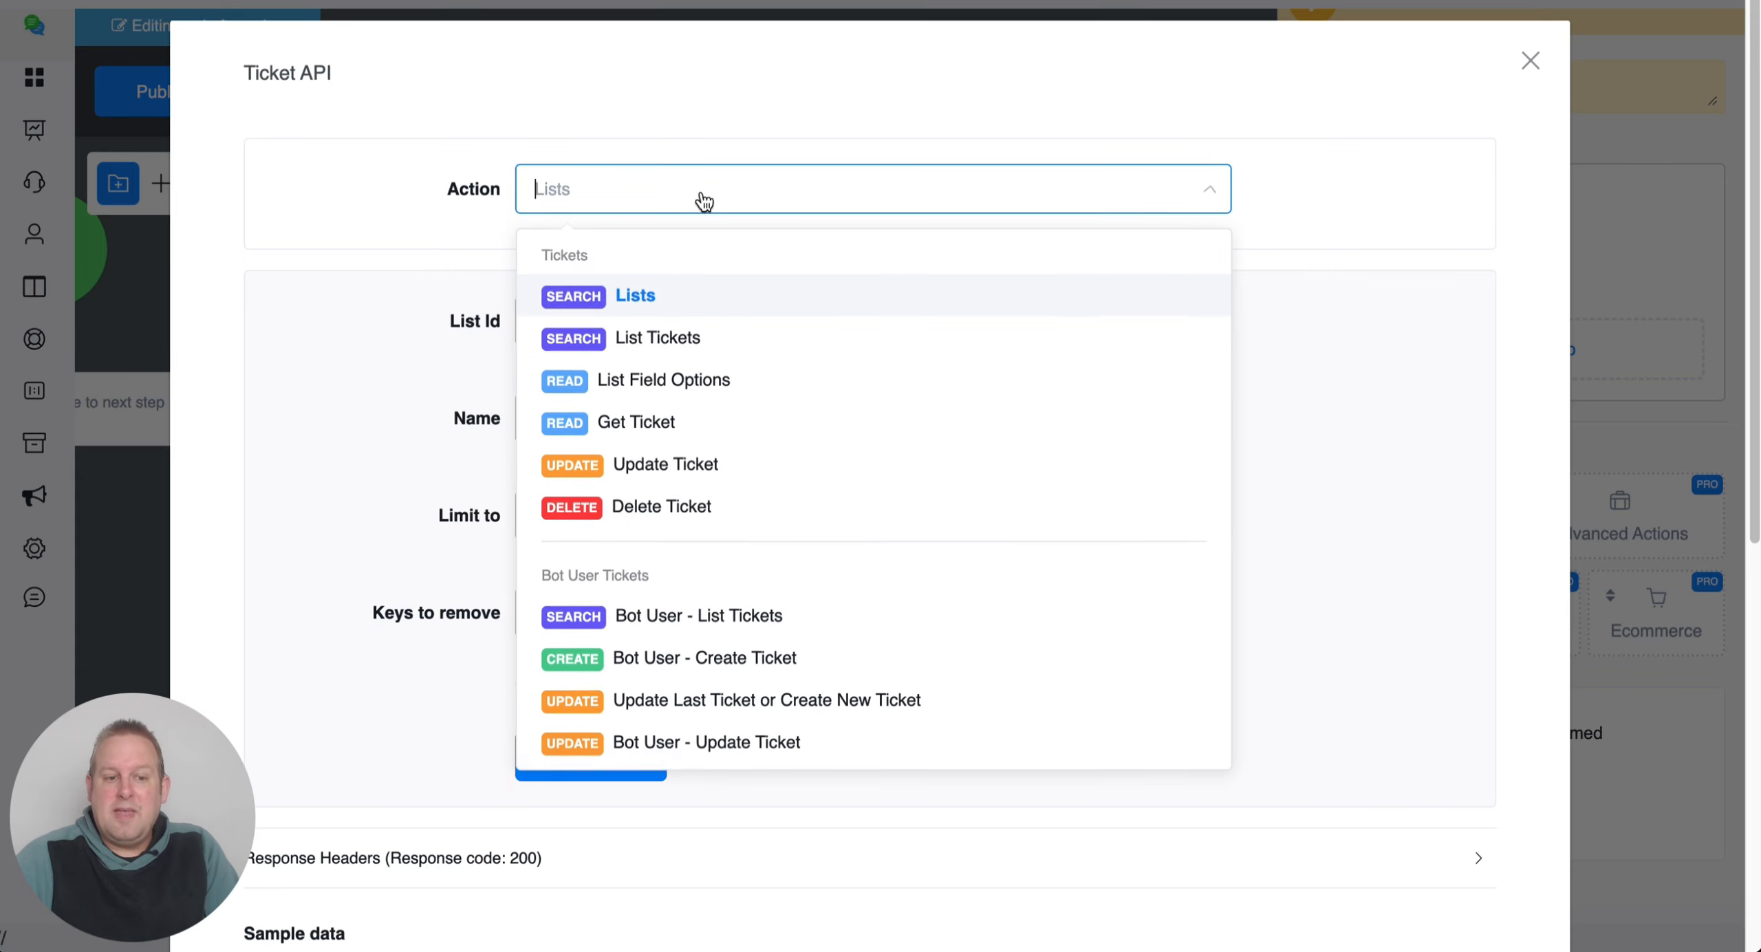
pyautogui.click(726, 337)
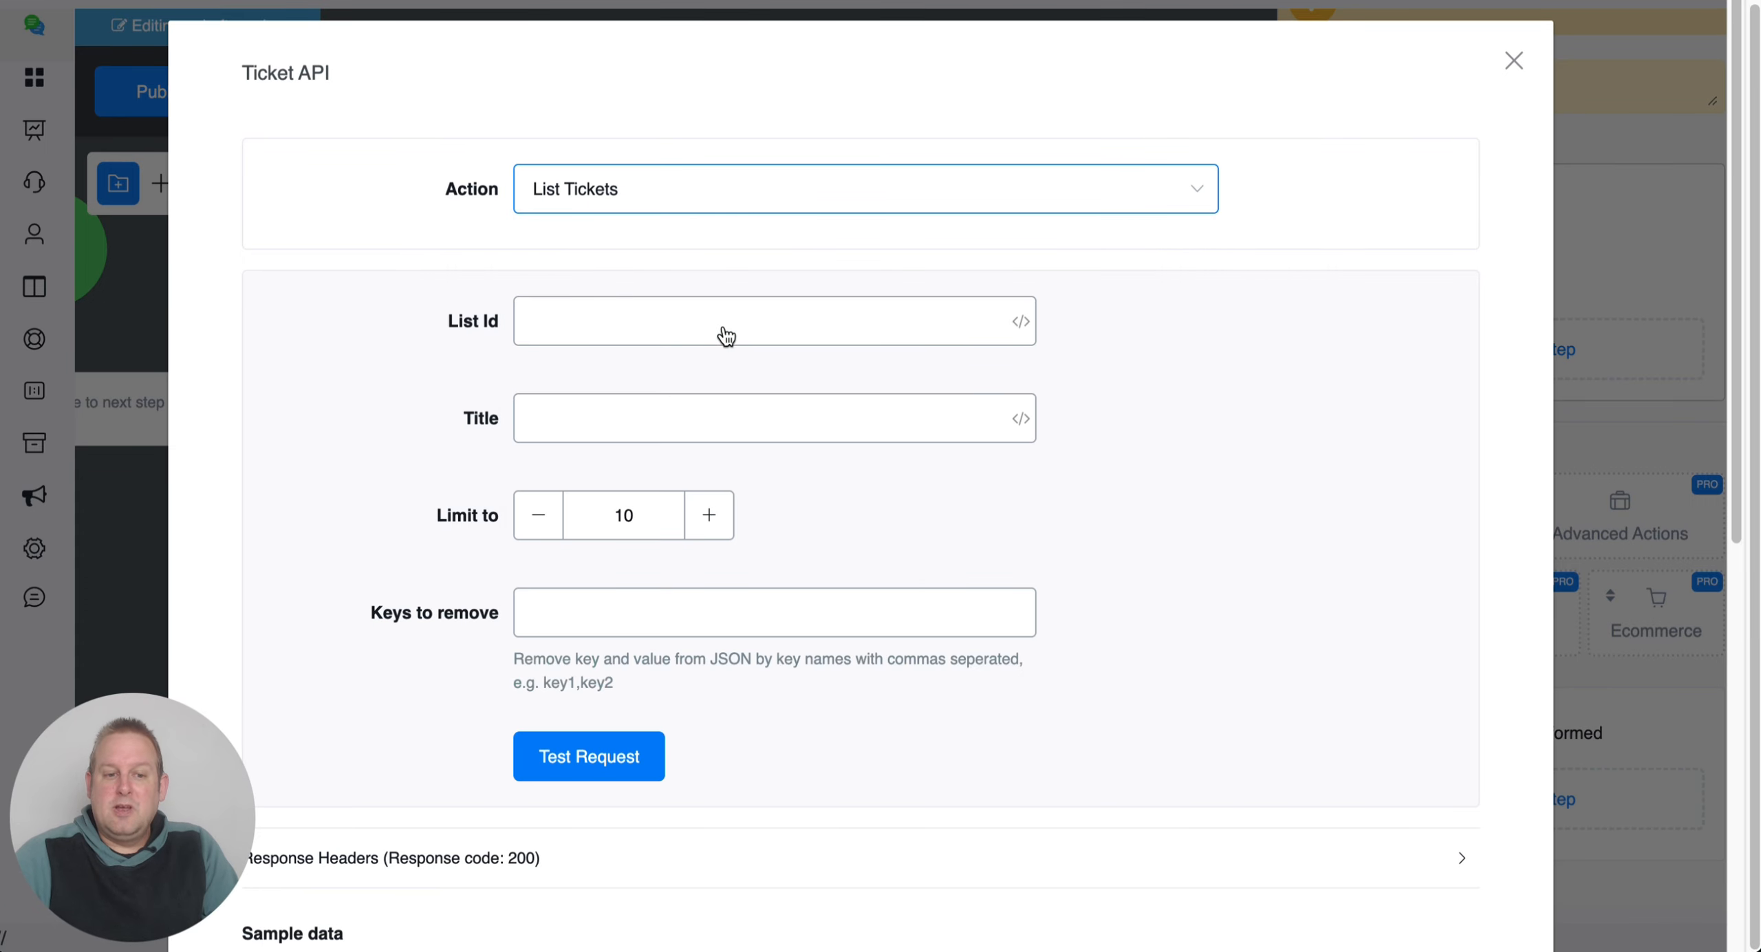
pyautogui.click(721, 323)
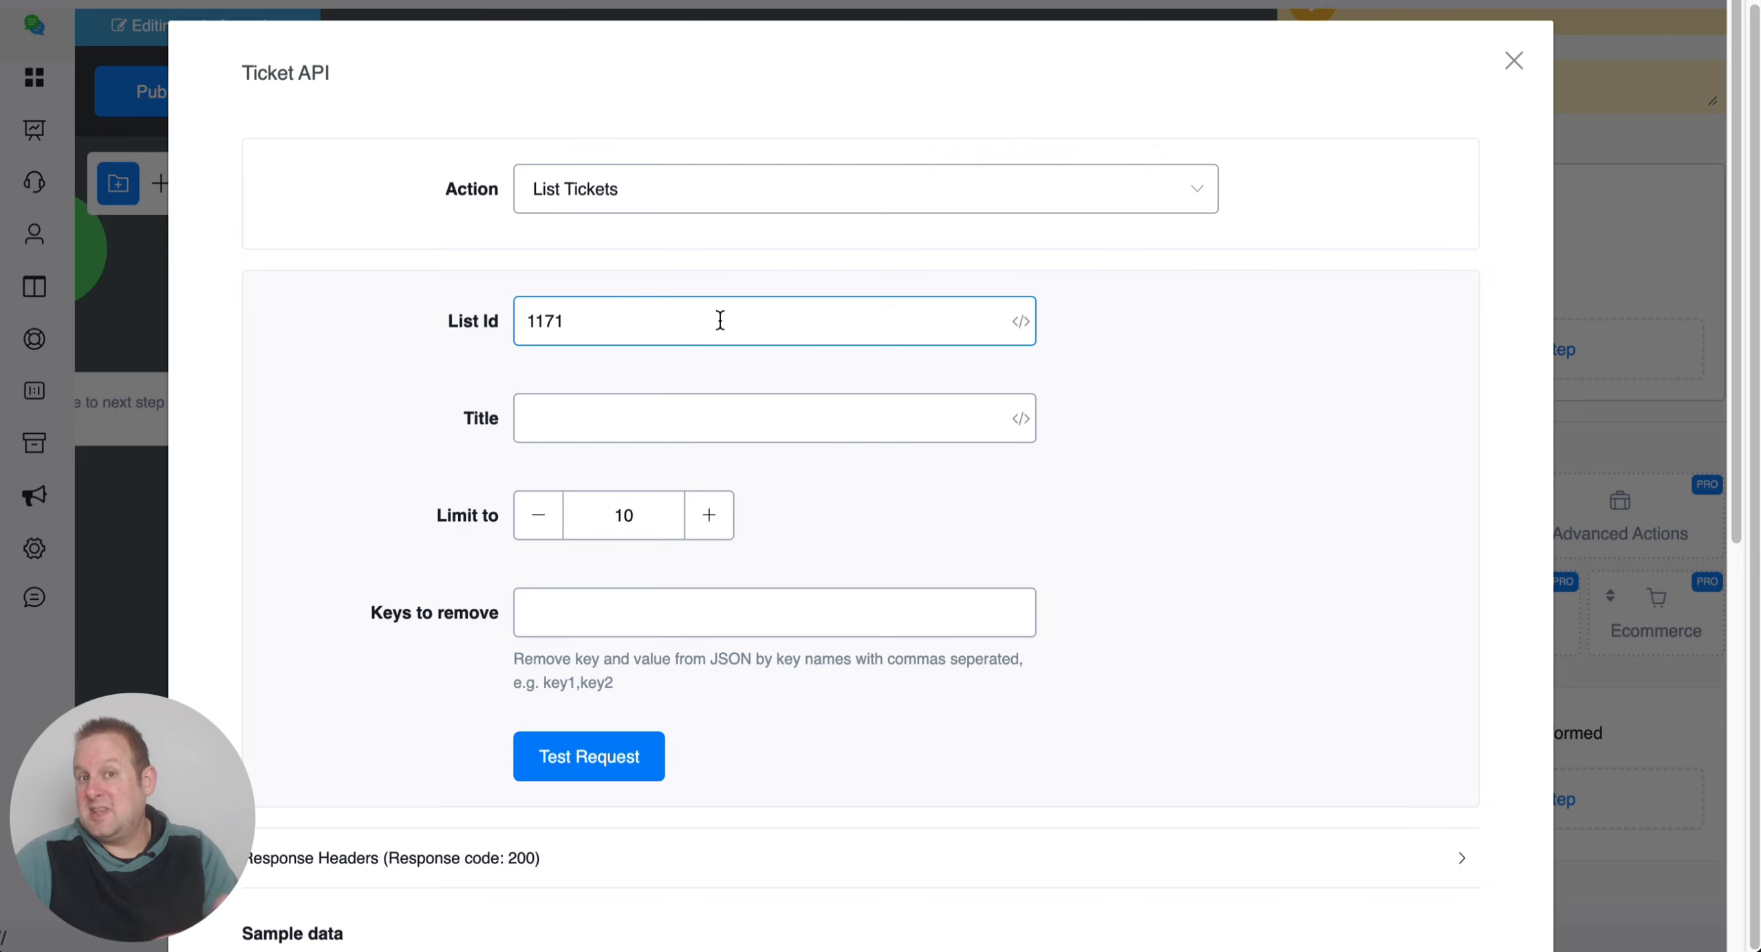
pyautogui.click(615, 757)
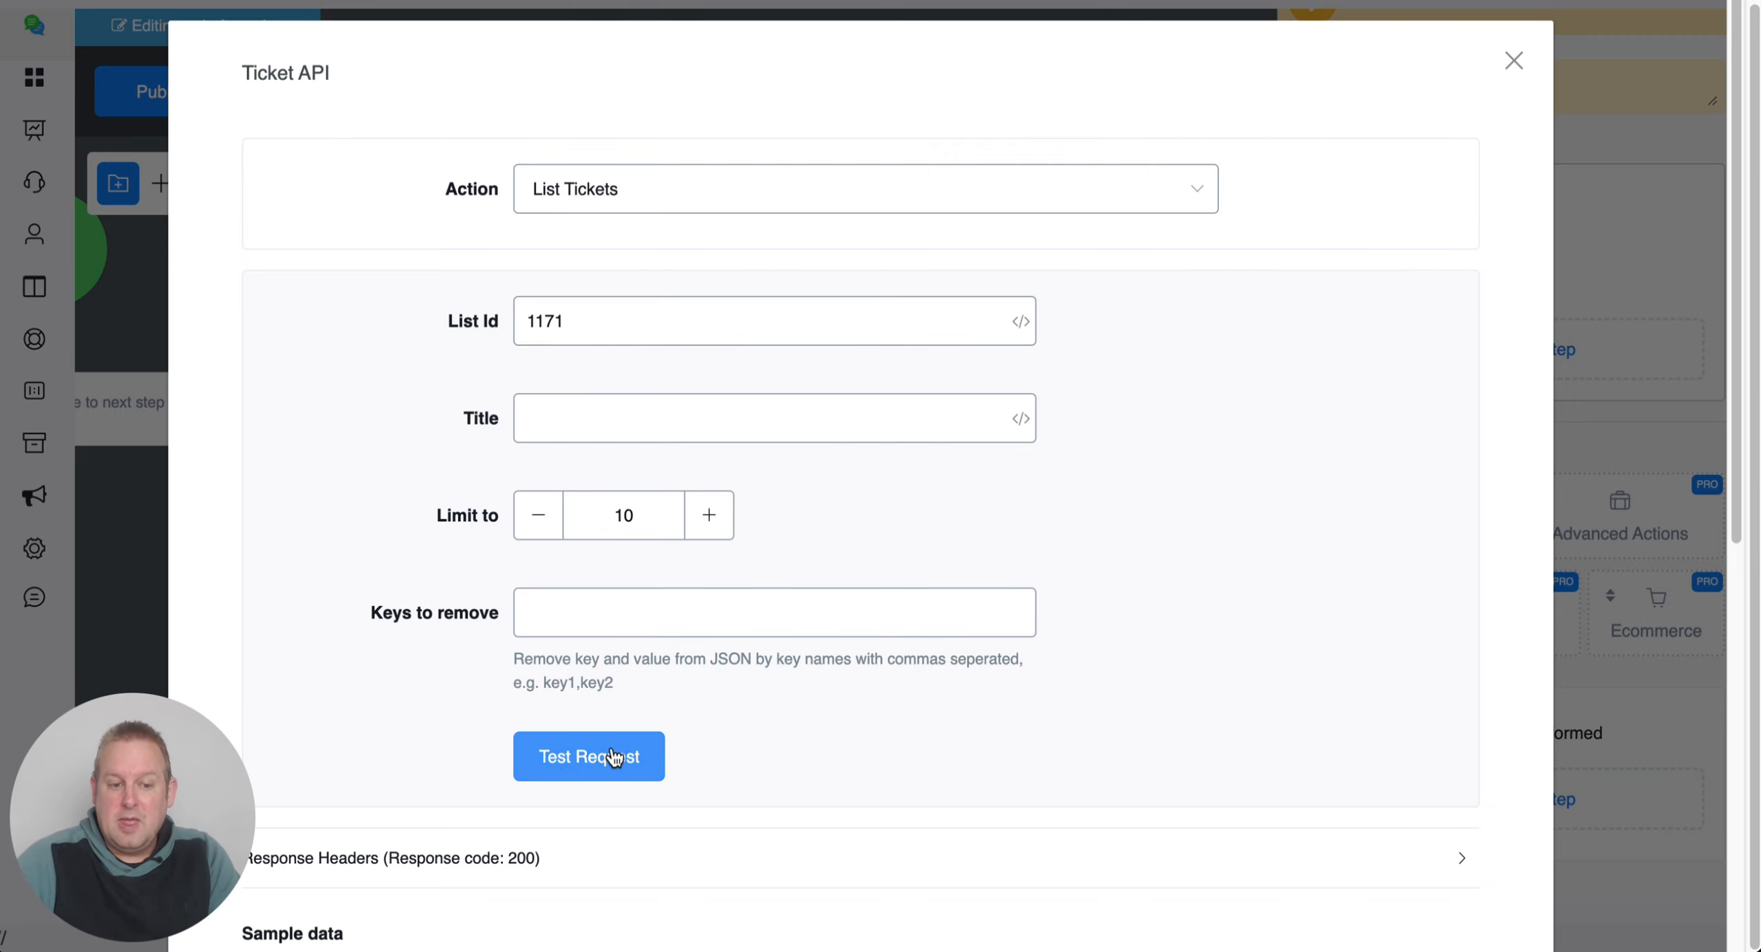
pyautogui.scroll(-10, 930, 643)
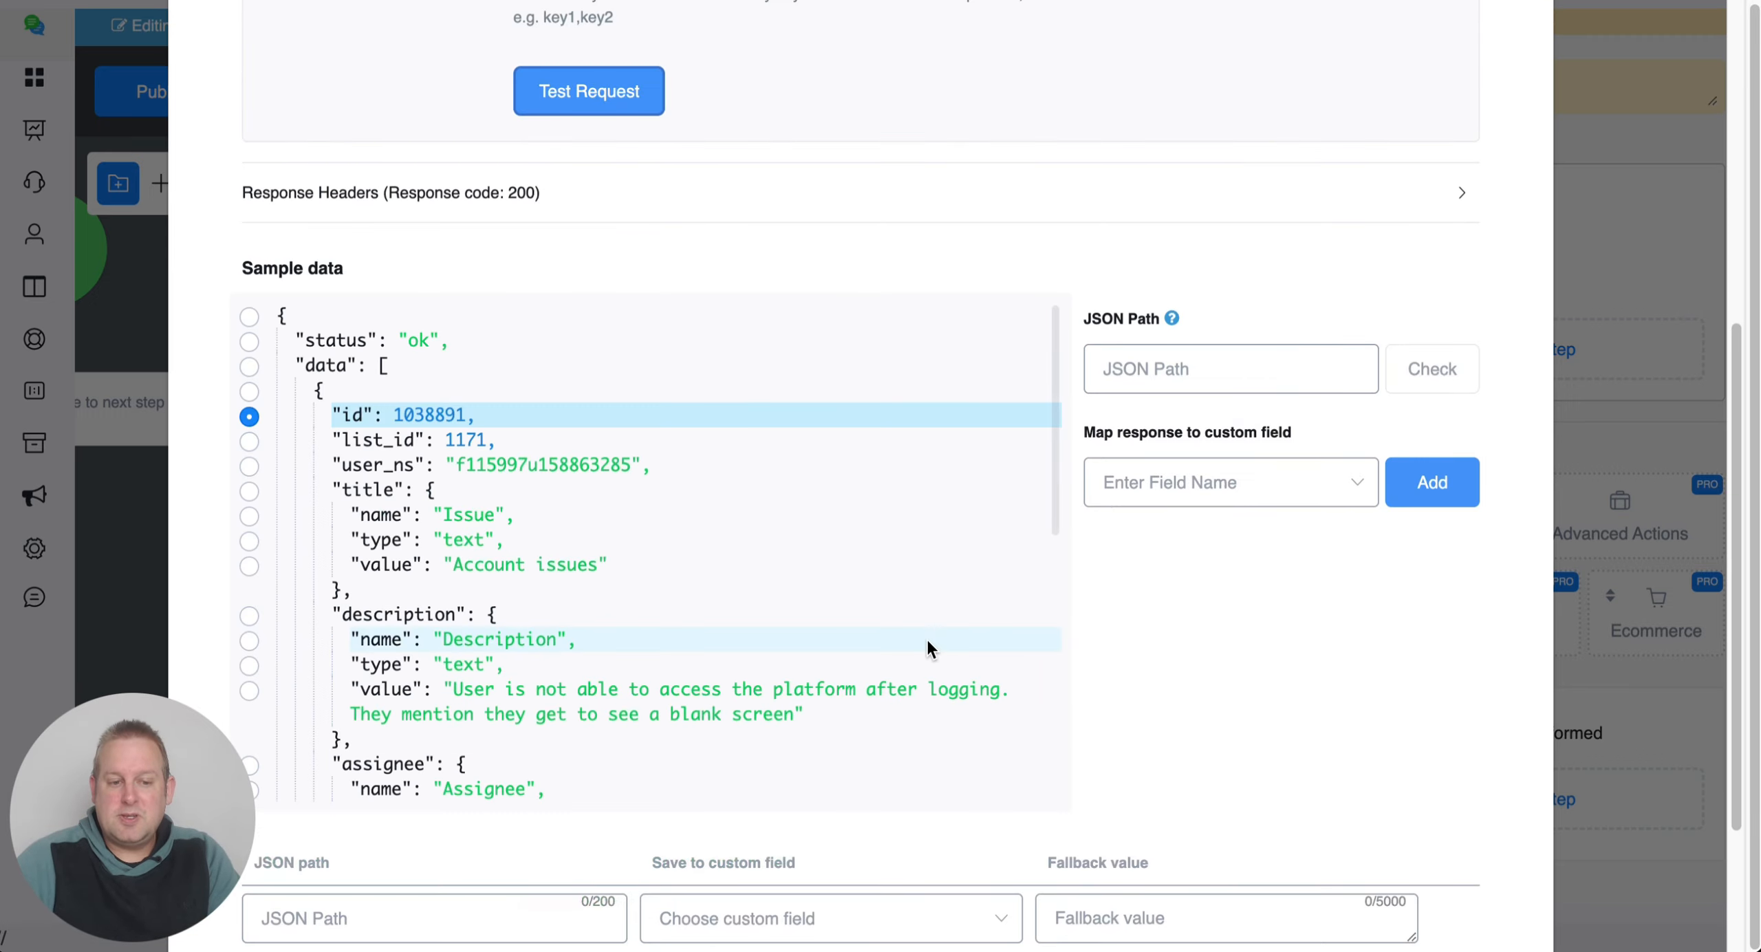
pyautogui.scroll(-7, 617, 510)
pyautogui.scroll(-2, 621, 523)
pyautogui.scroll(8, 624, 523)
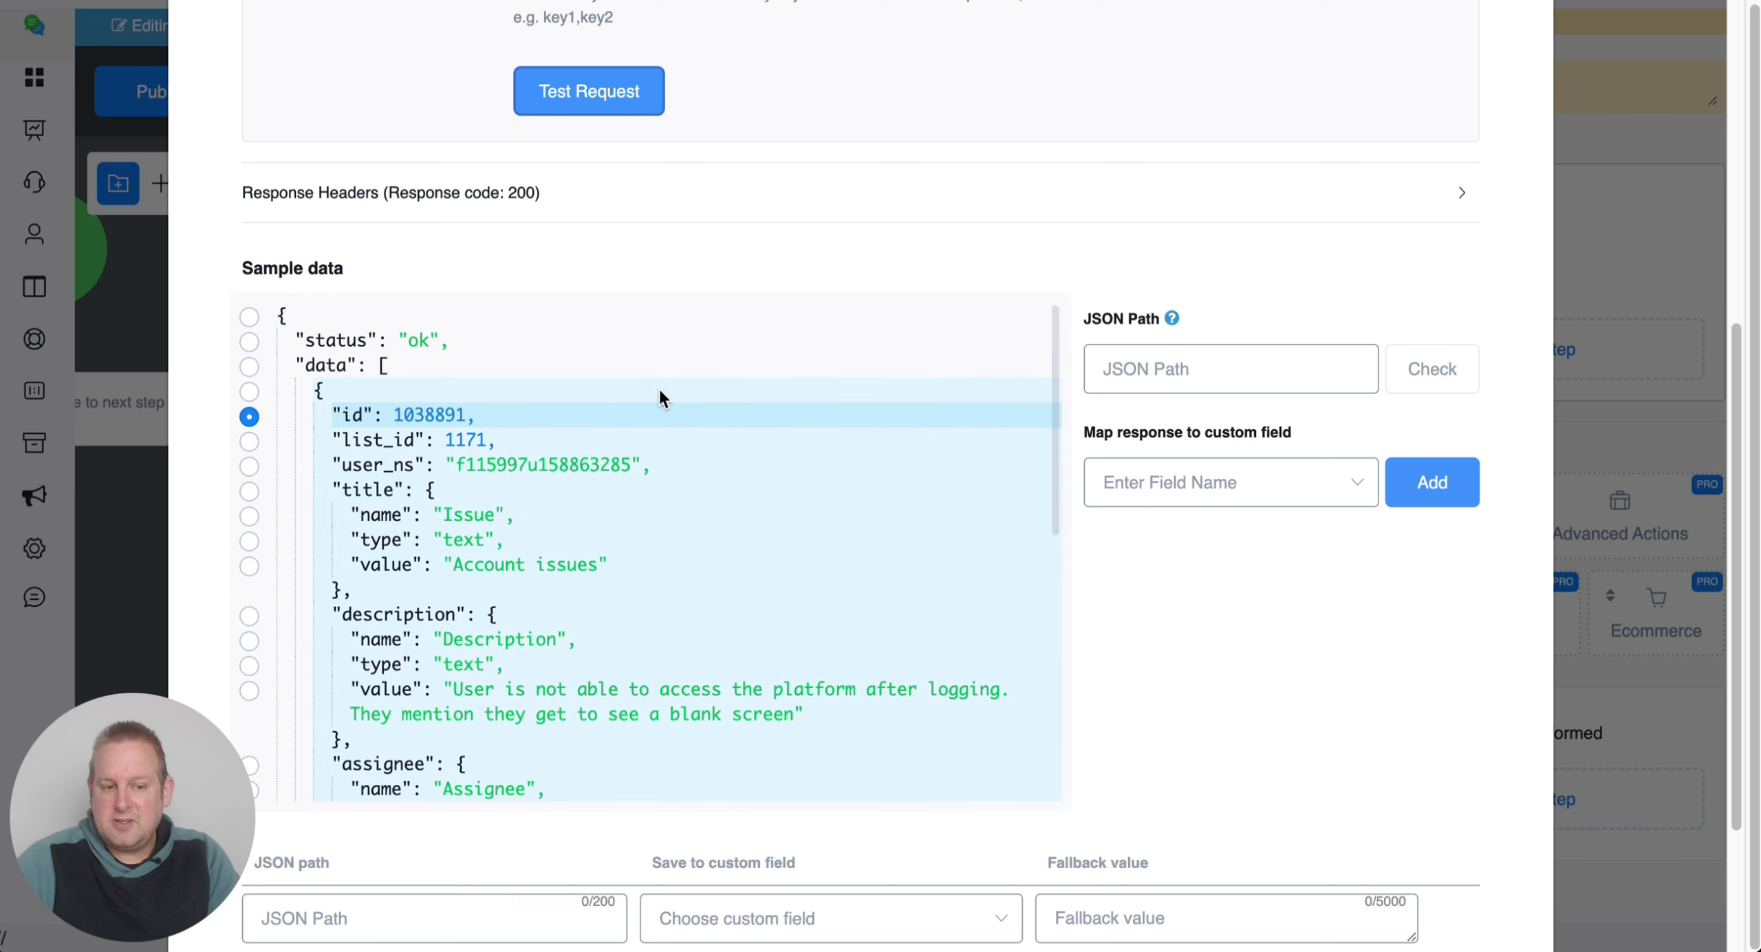
# Set the JSON path to $.data[0].title.value, the 'Account issues' title.
pyautogui.doubleClick(482, 465)
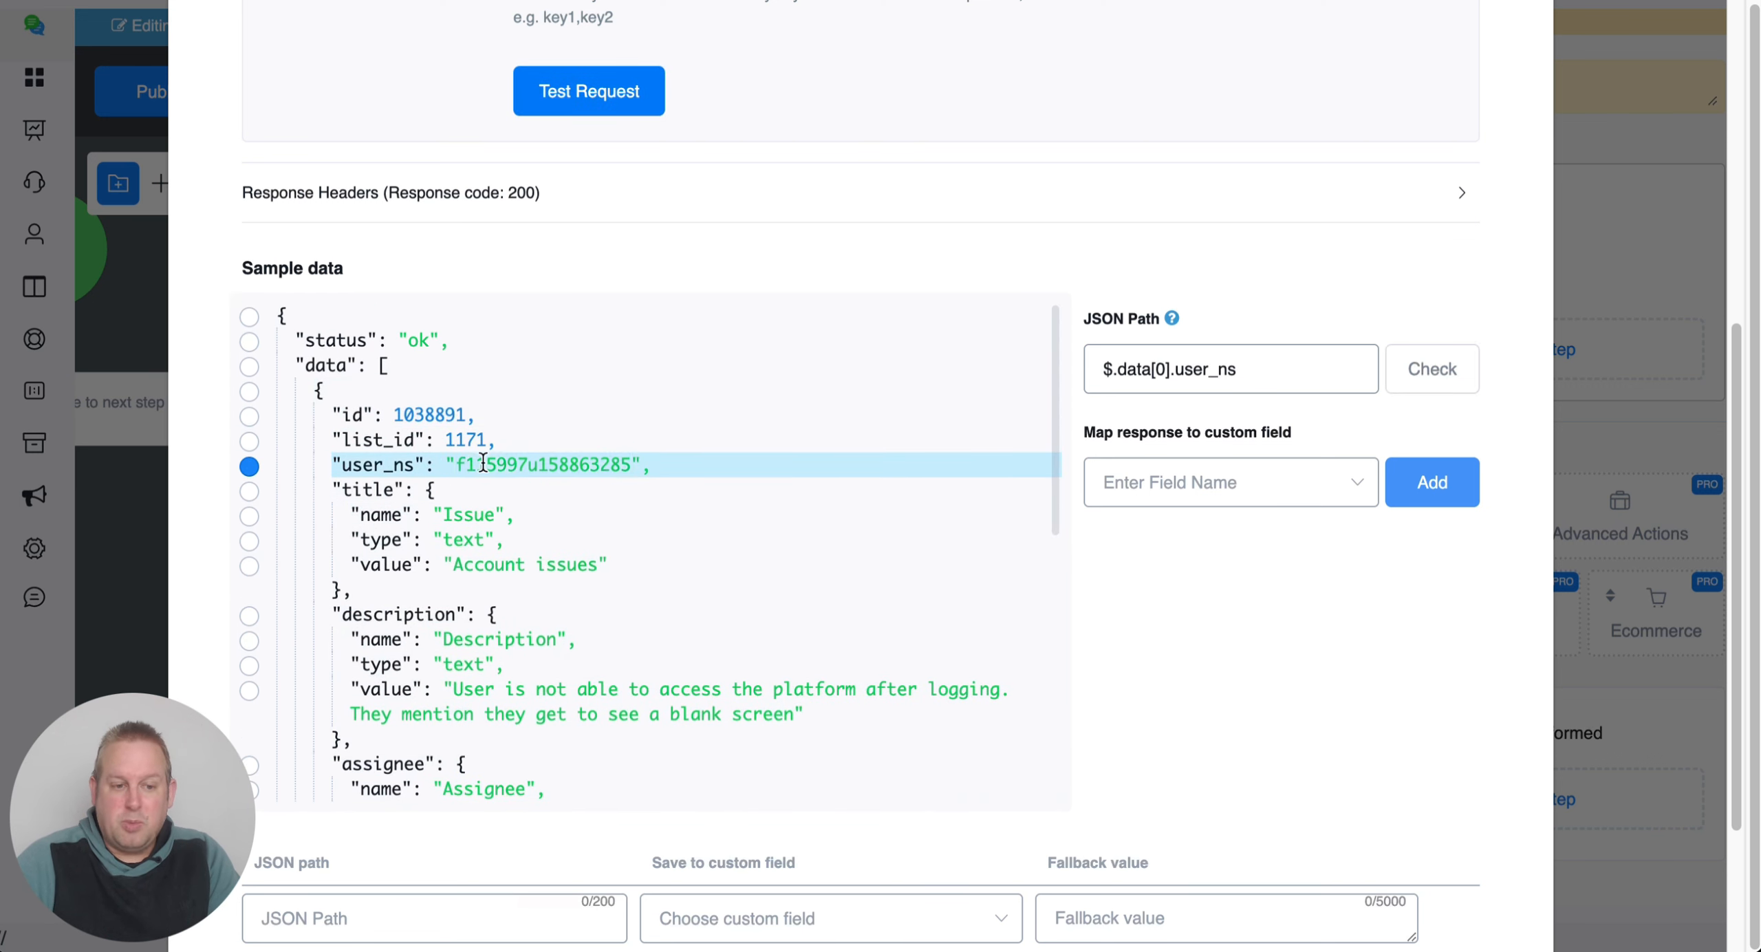
pyautogui.click(475, 516)
pyautogui.moveTo(454, 566); pyautogui.dragTo(608, 566)
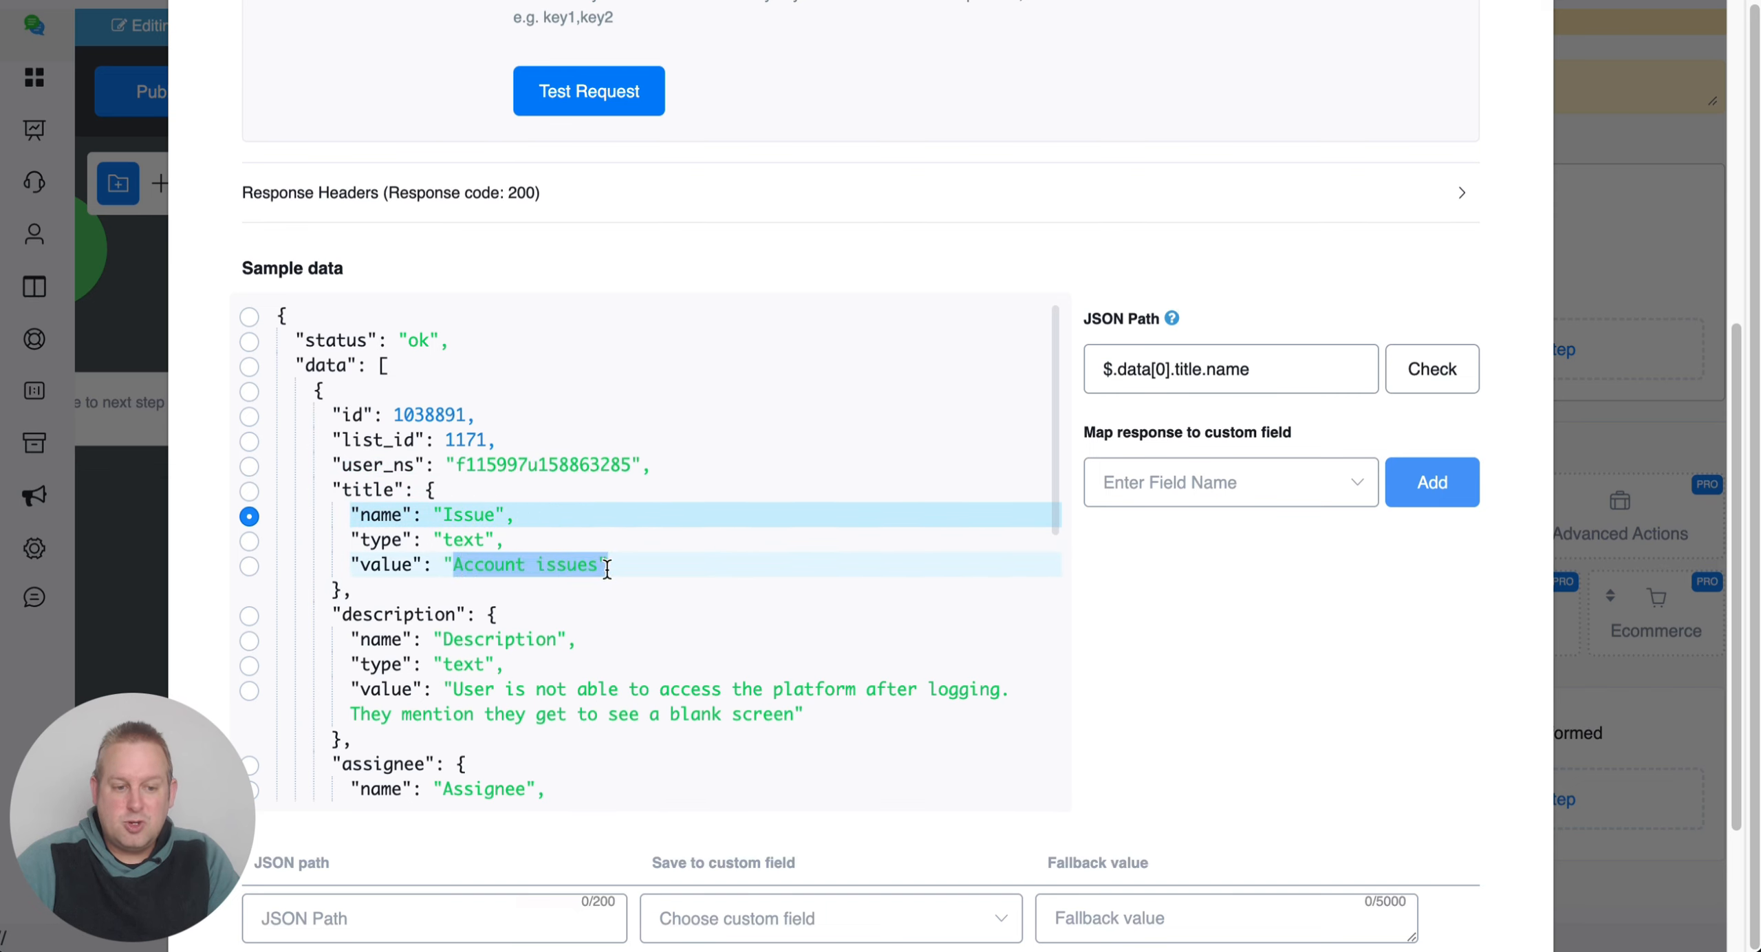
pyautogui.scroll(-2, 545, 653)
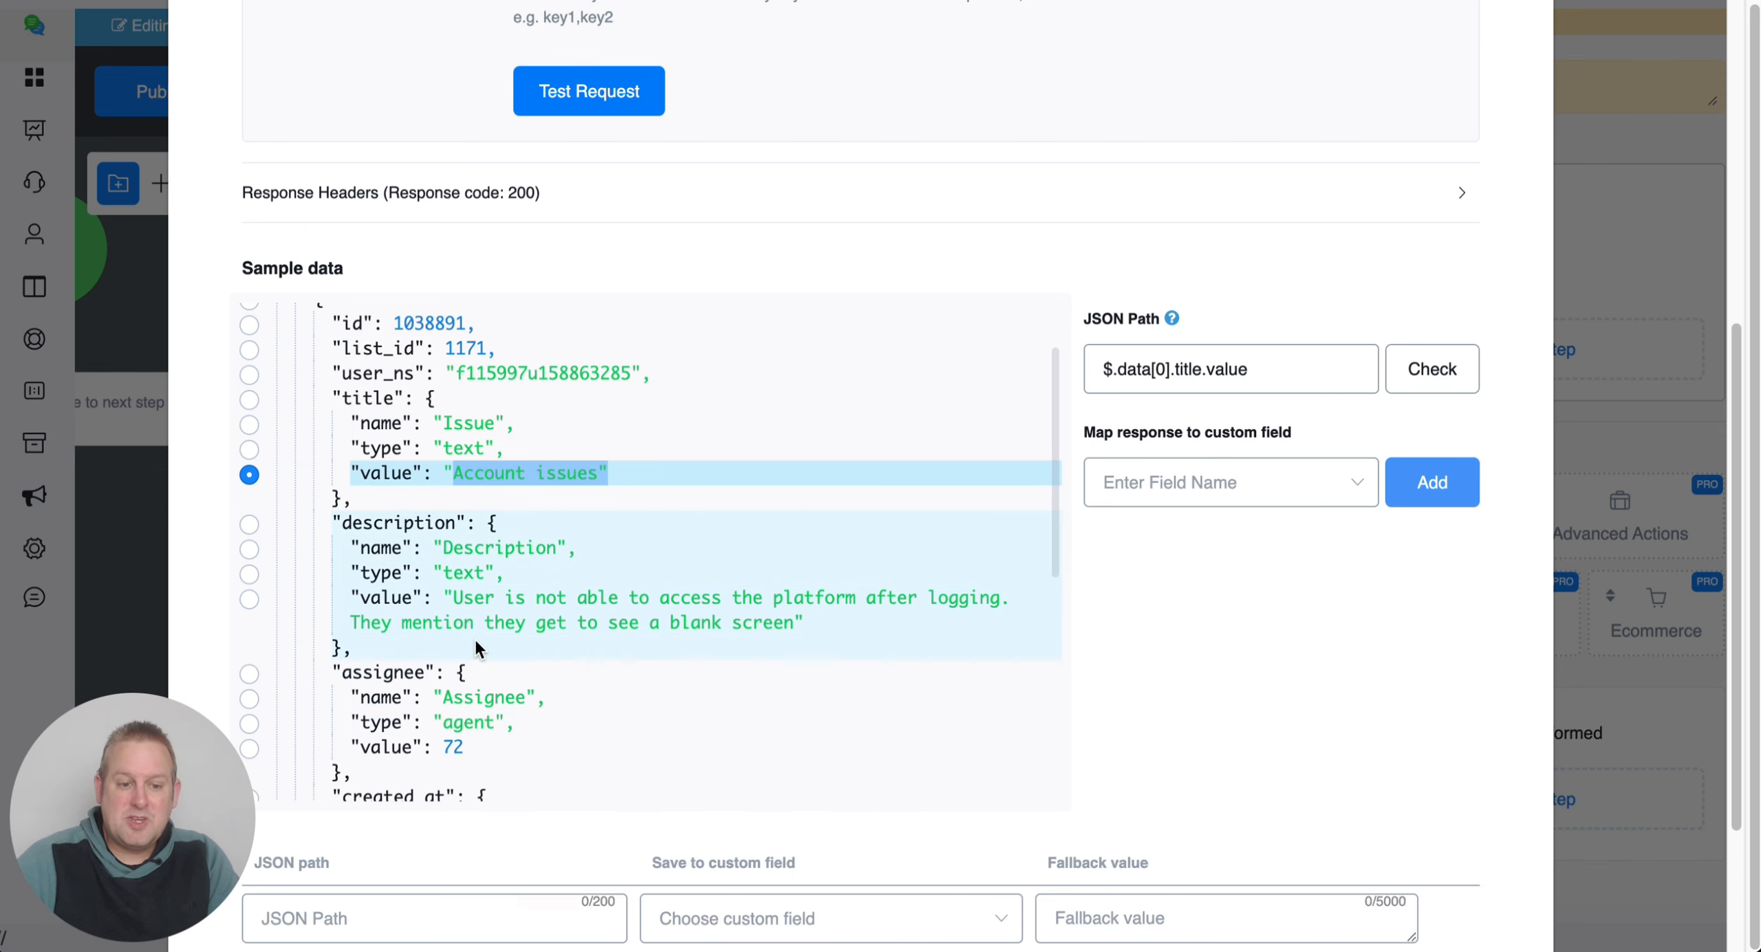
pyautogui.scroll(-3, 842, 647)
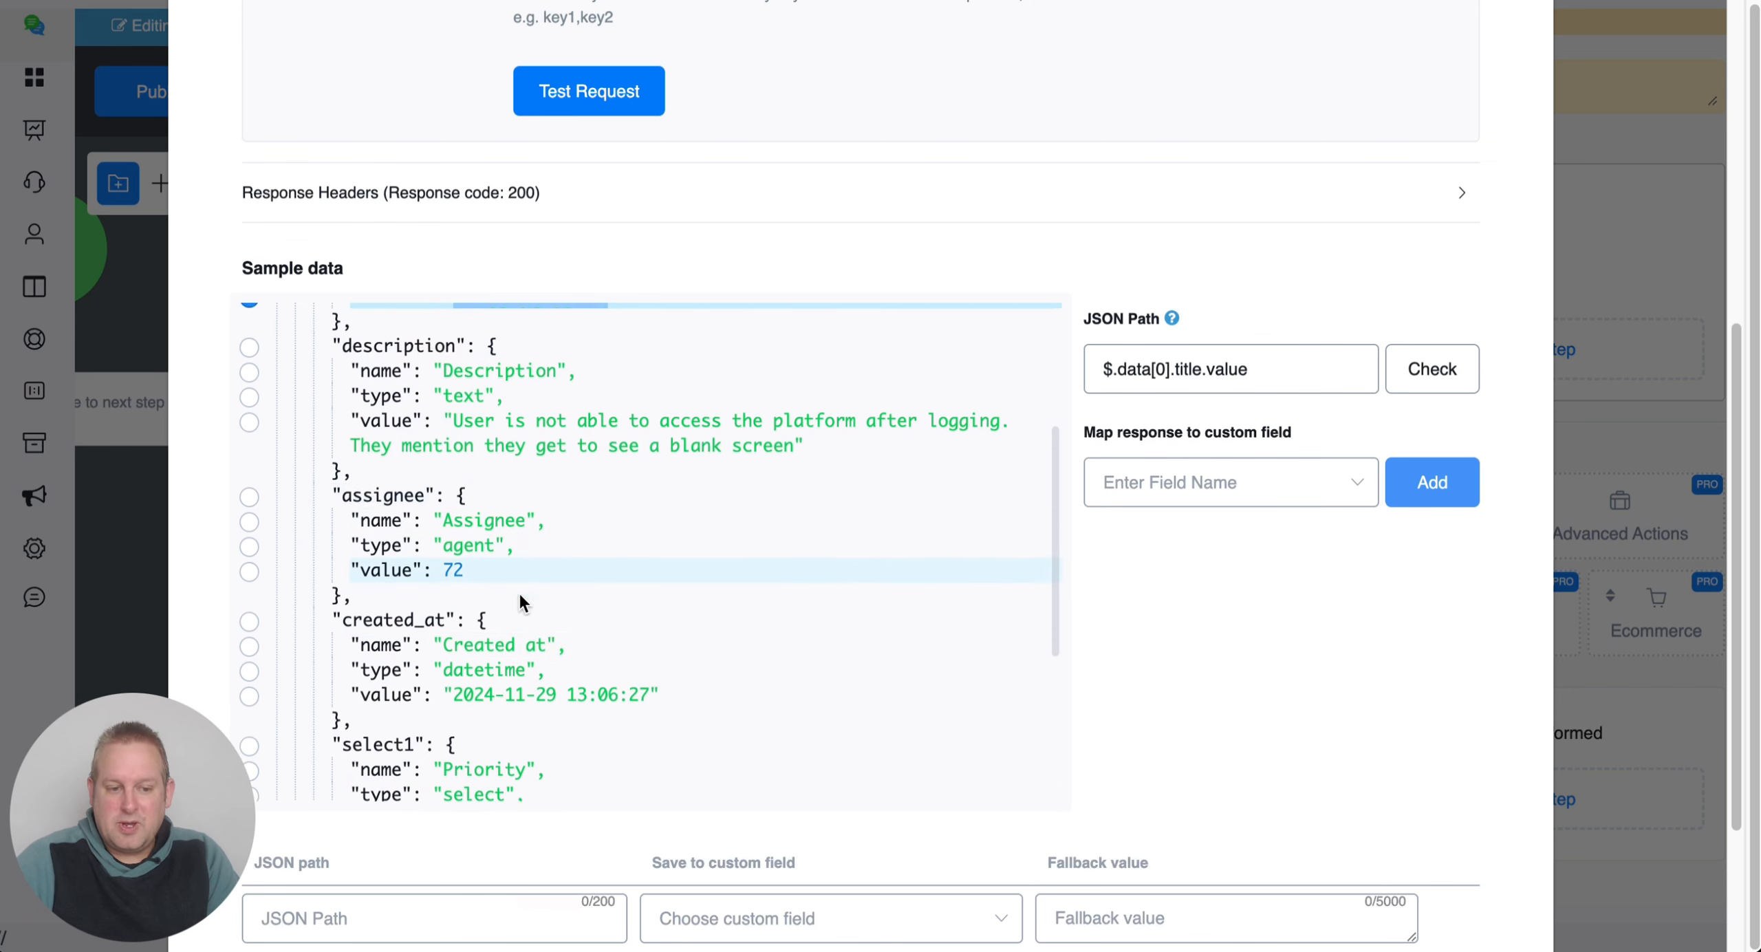
pyautogui.scroll(-4, 521, 605)
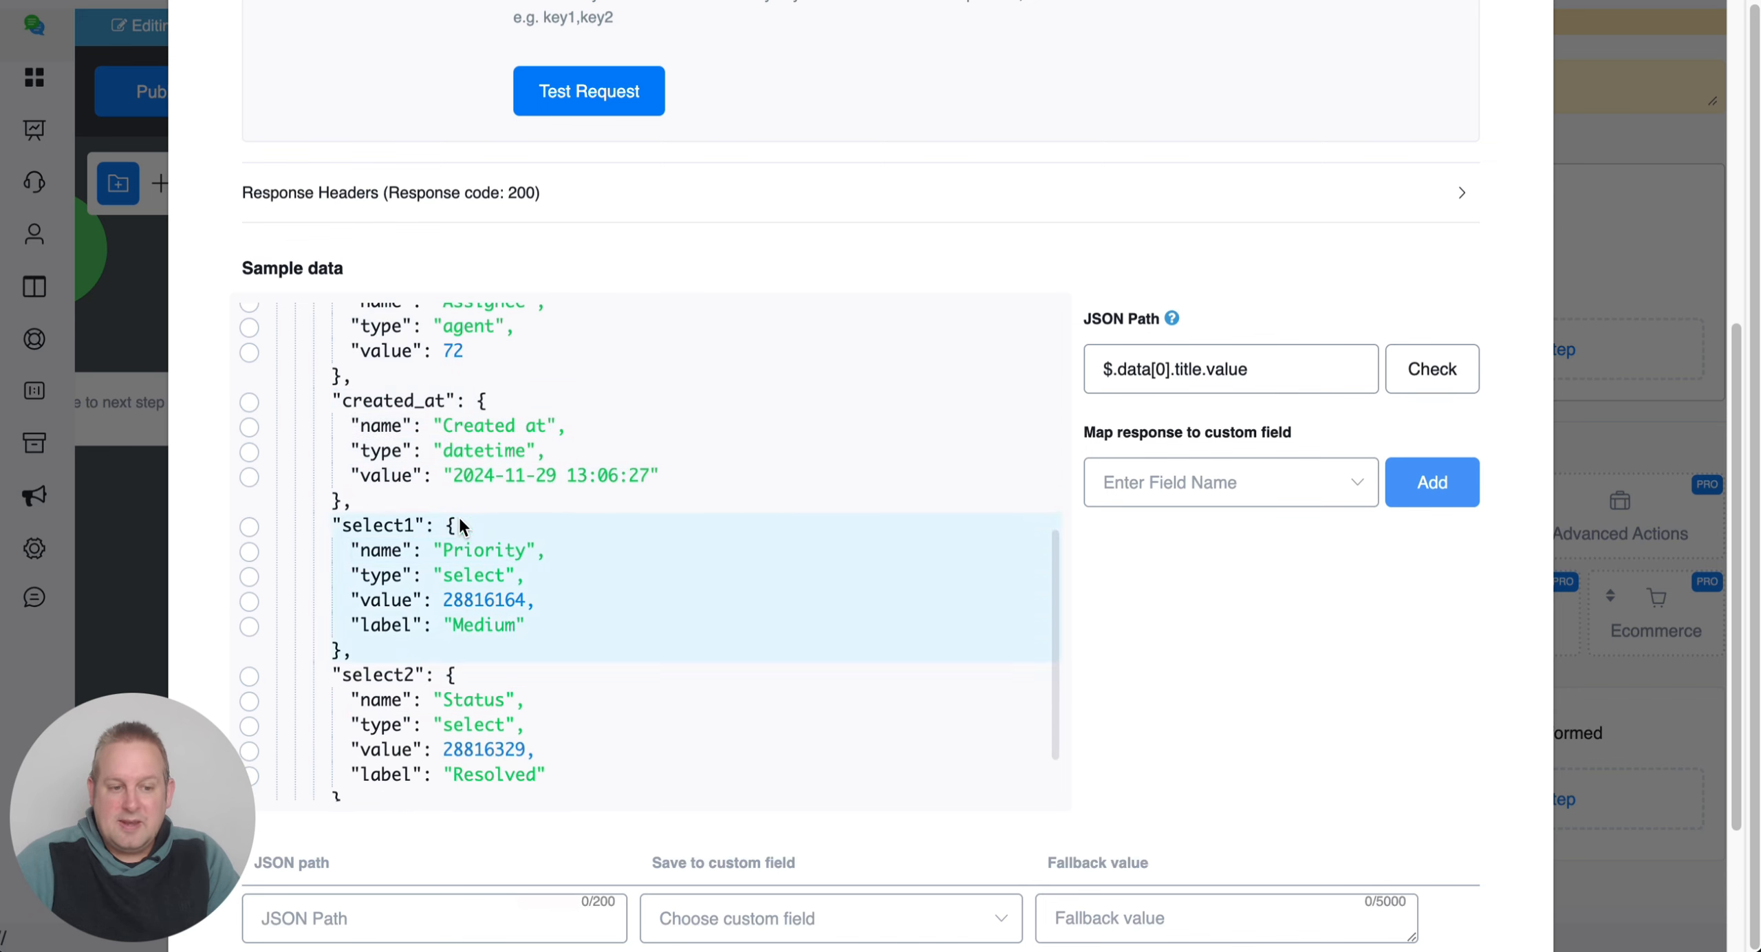
pyautogui.scroll(-2, 480, 625)
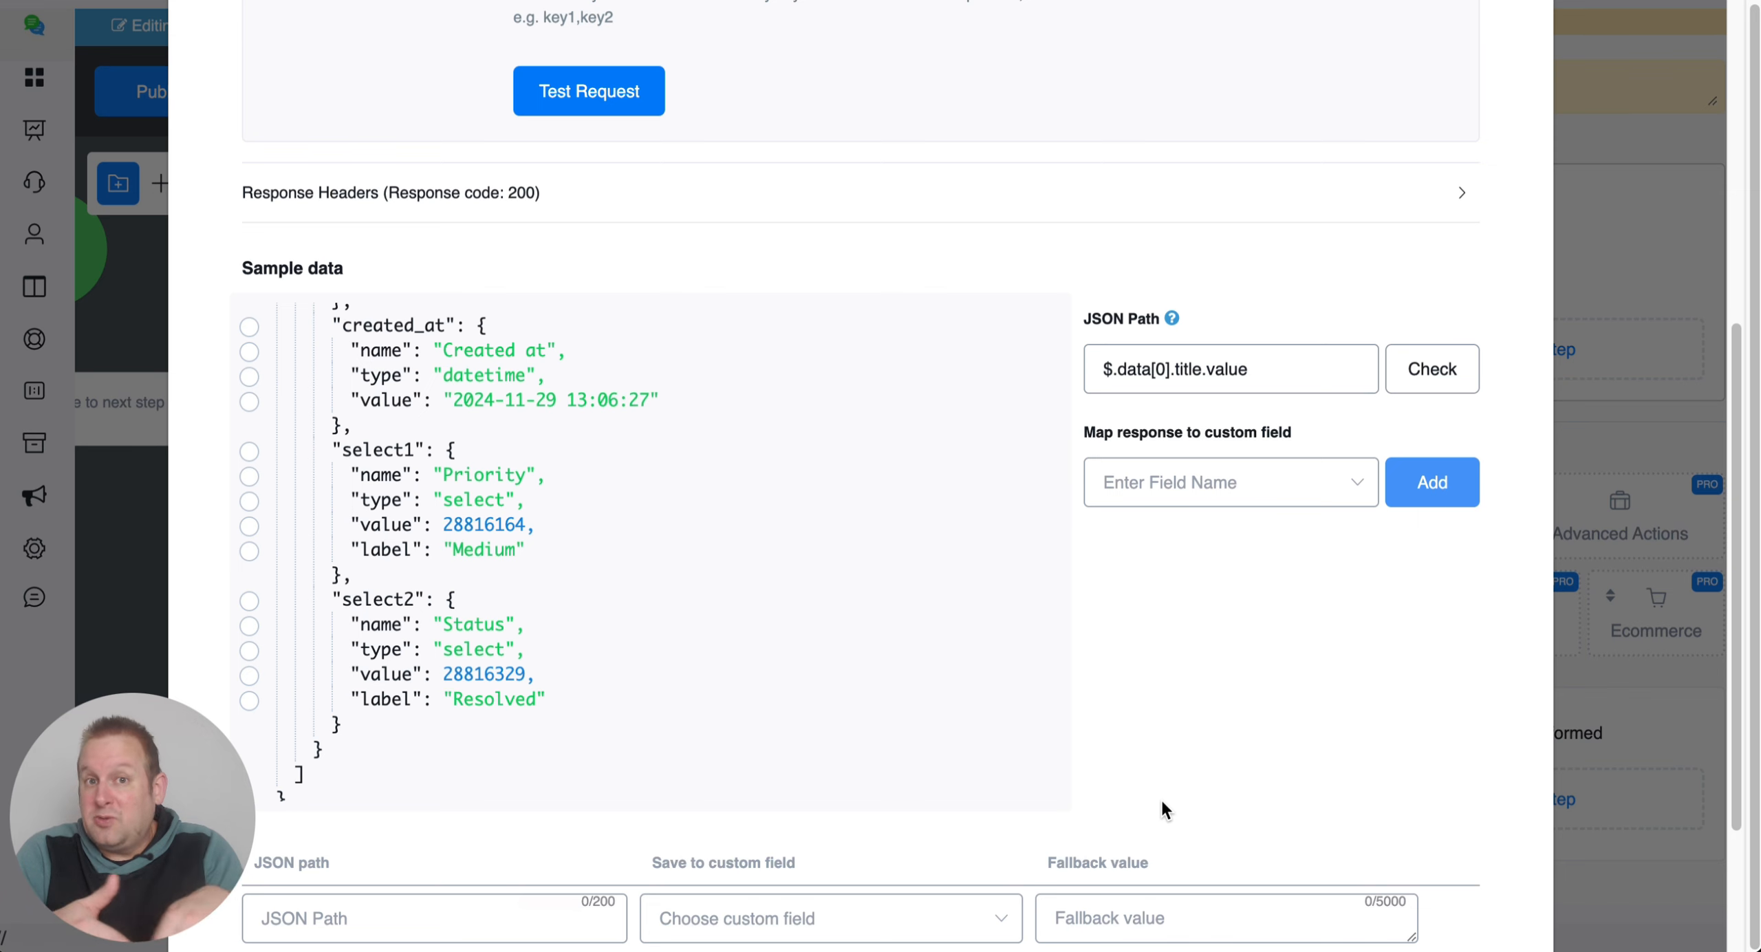
pyautogui.scroll(3, 1136, 787)
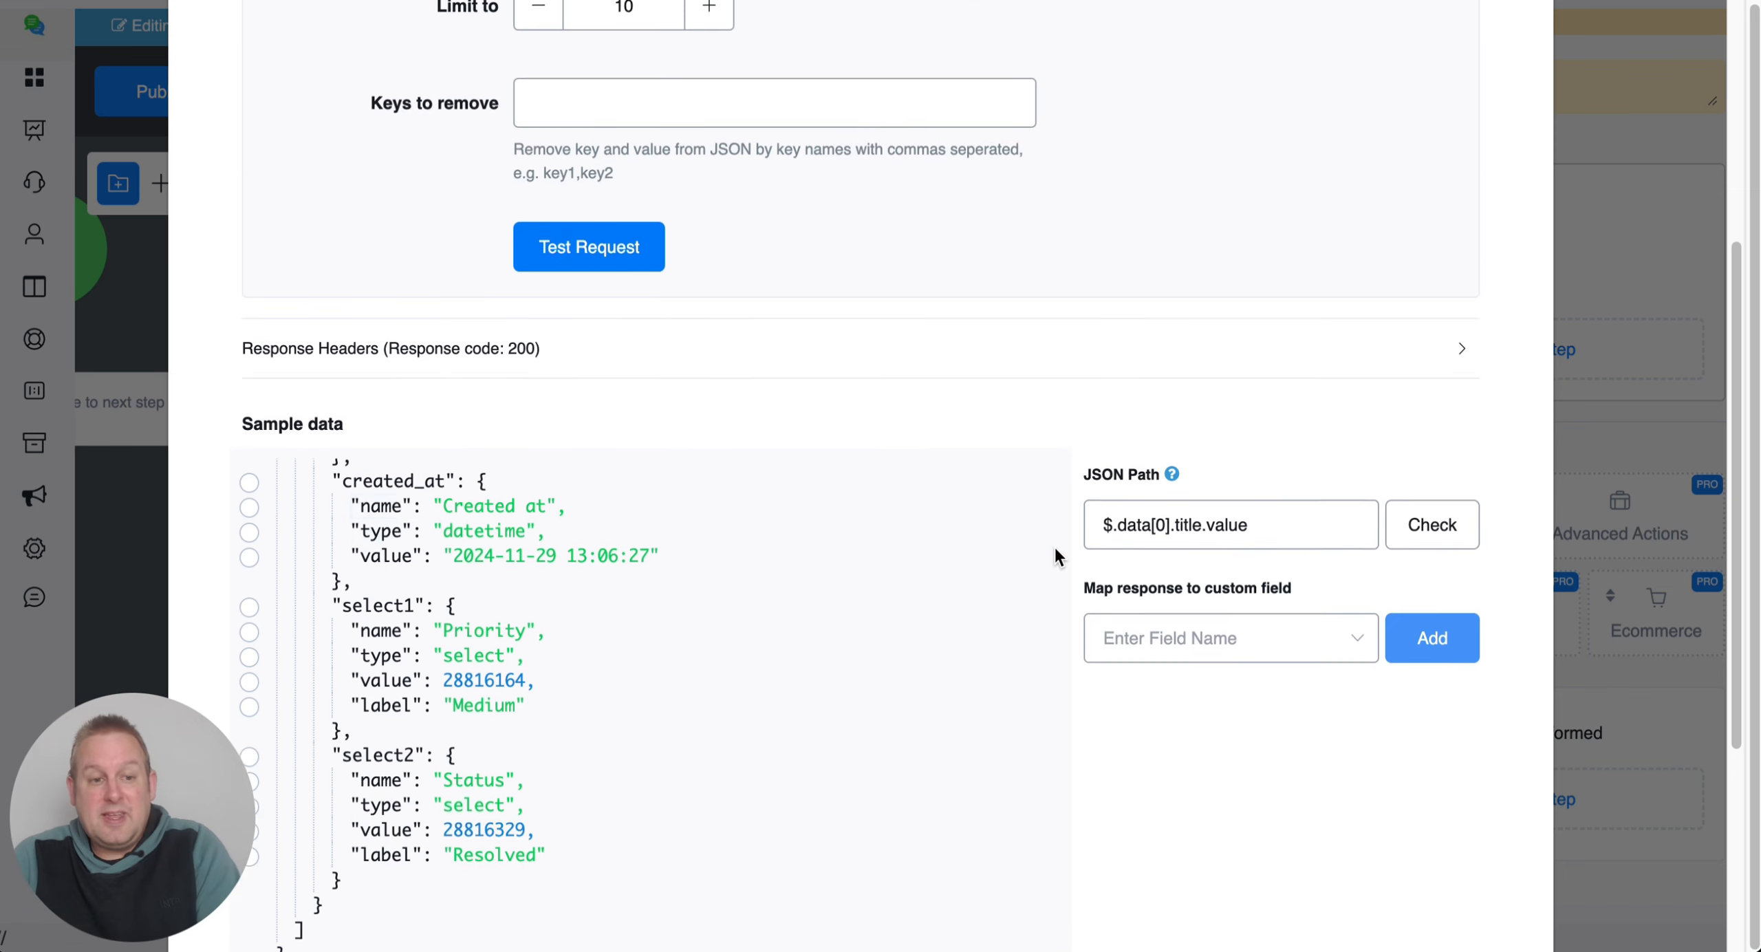
pyautogui.scroll(8, 1046, 536)
pyautogui.scroll(5, 1068, 231)
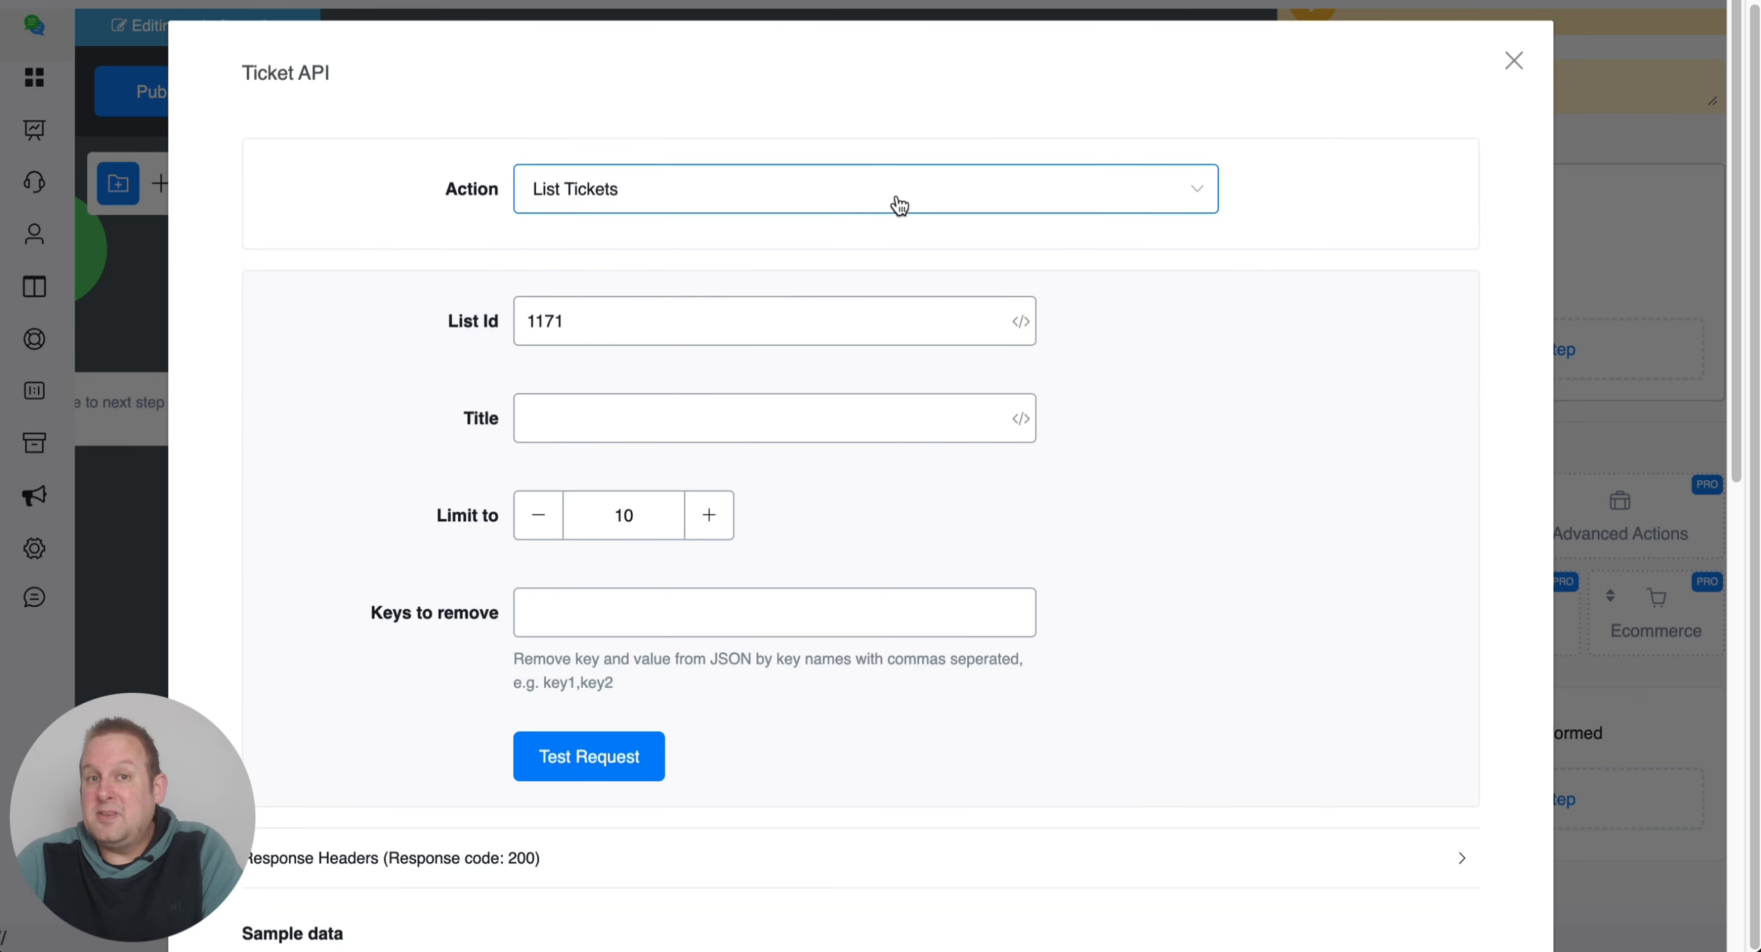
# Change the action to List Field Options, leaving the column on select1.
pyautogui.click(854, 198)
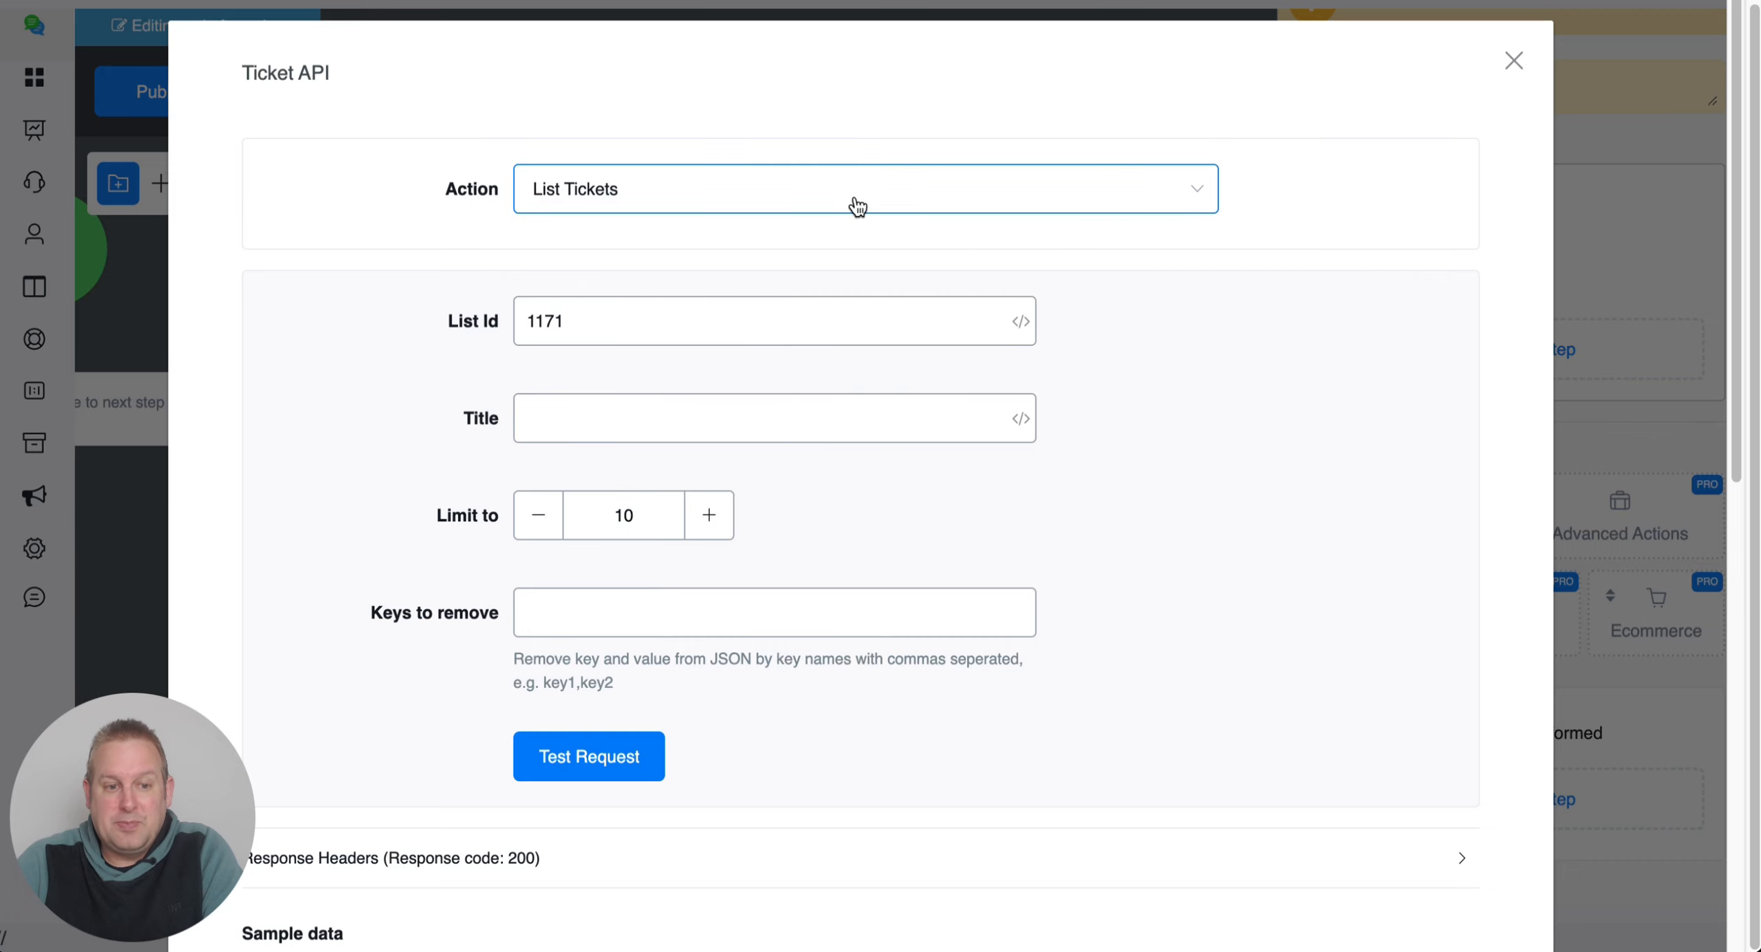
pyautogui.click(828, 383)
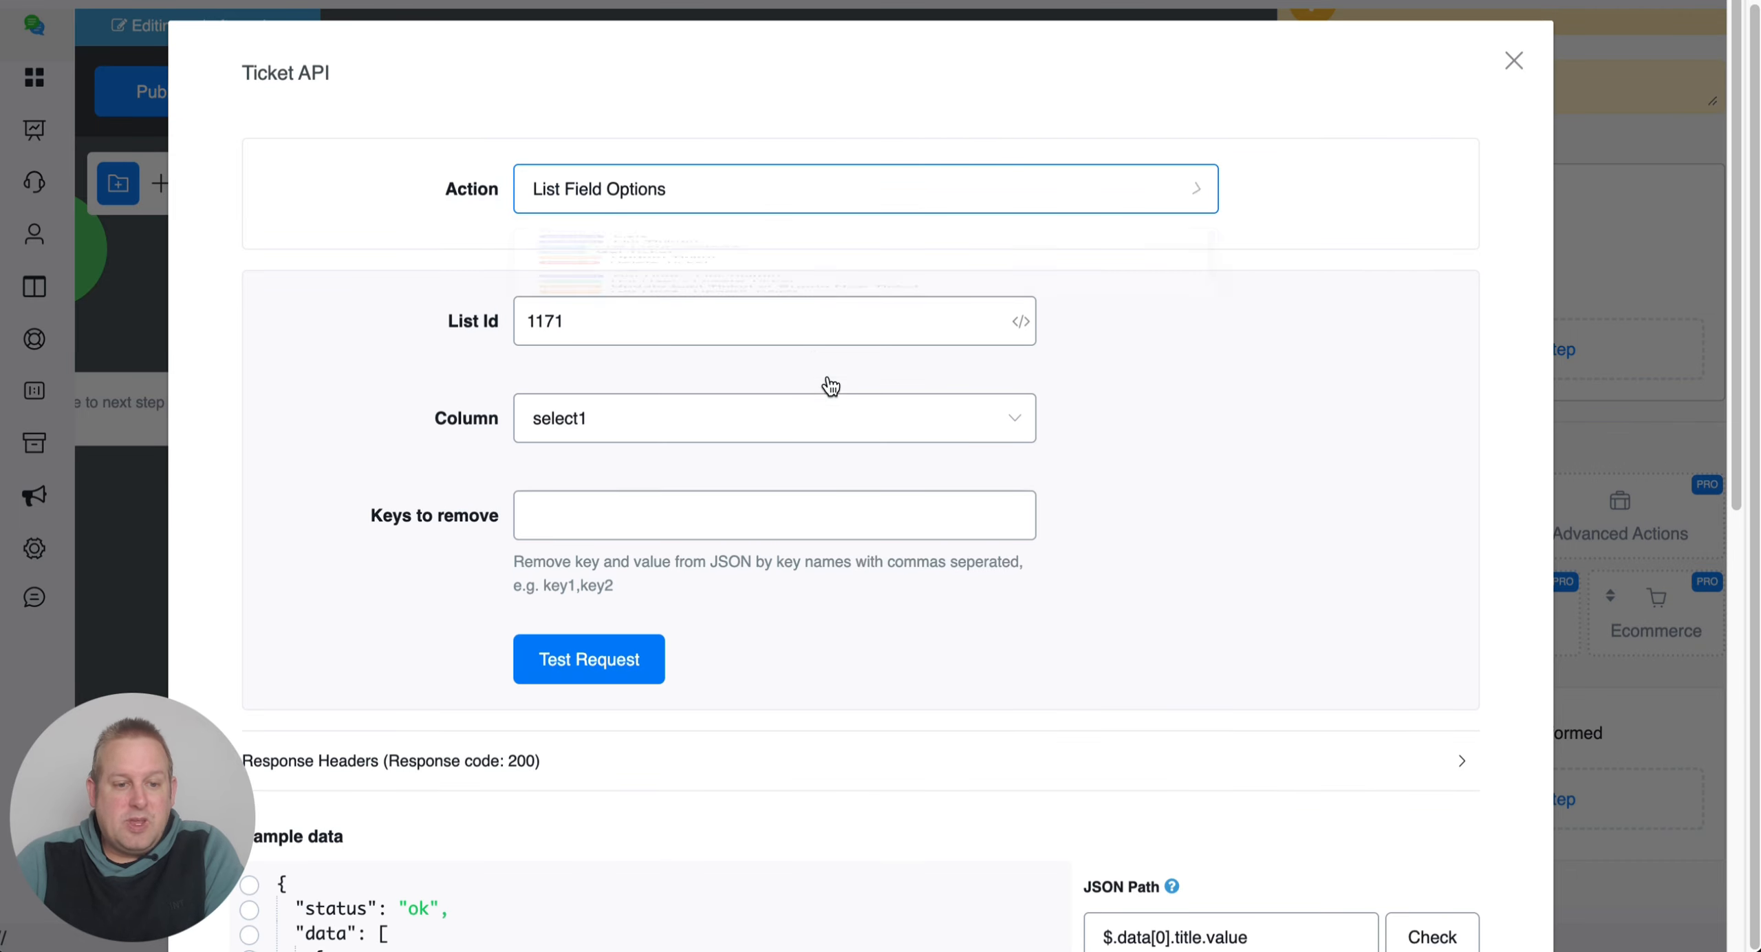
pyautogui.scroll(-3, 734, 383)
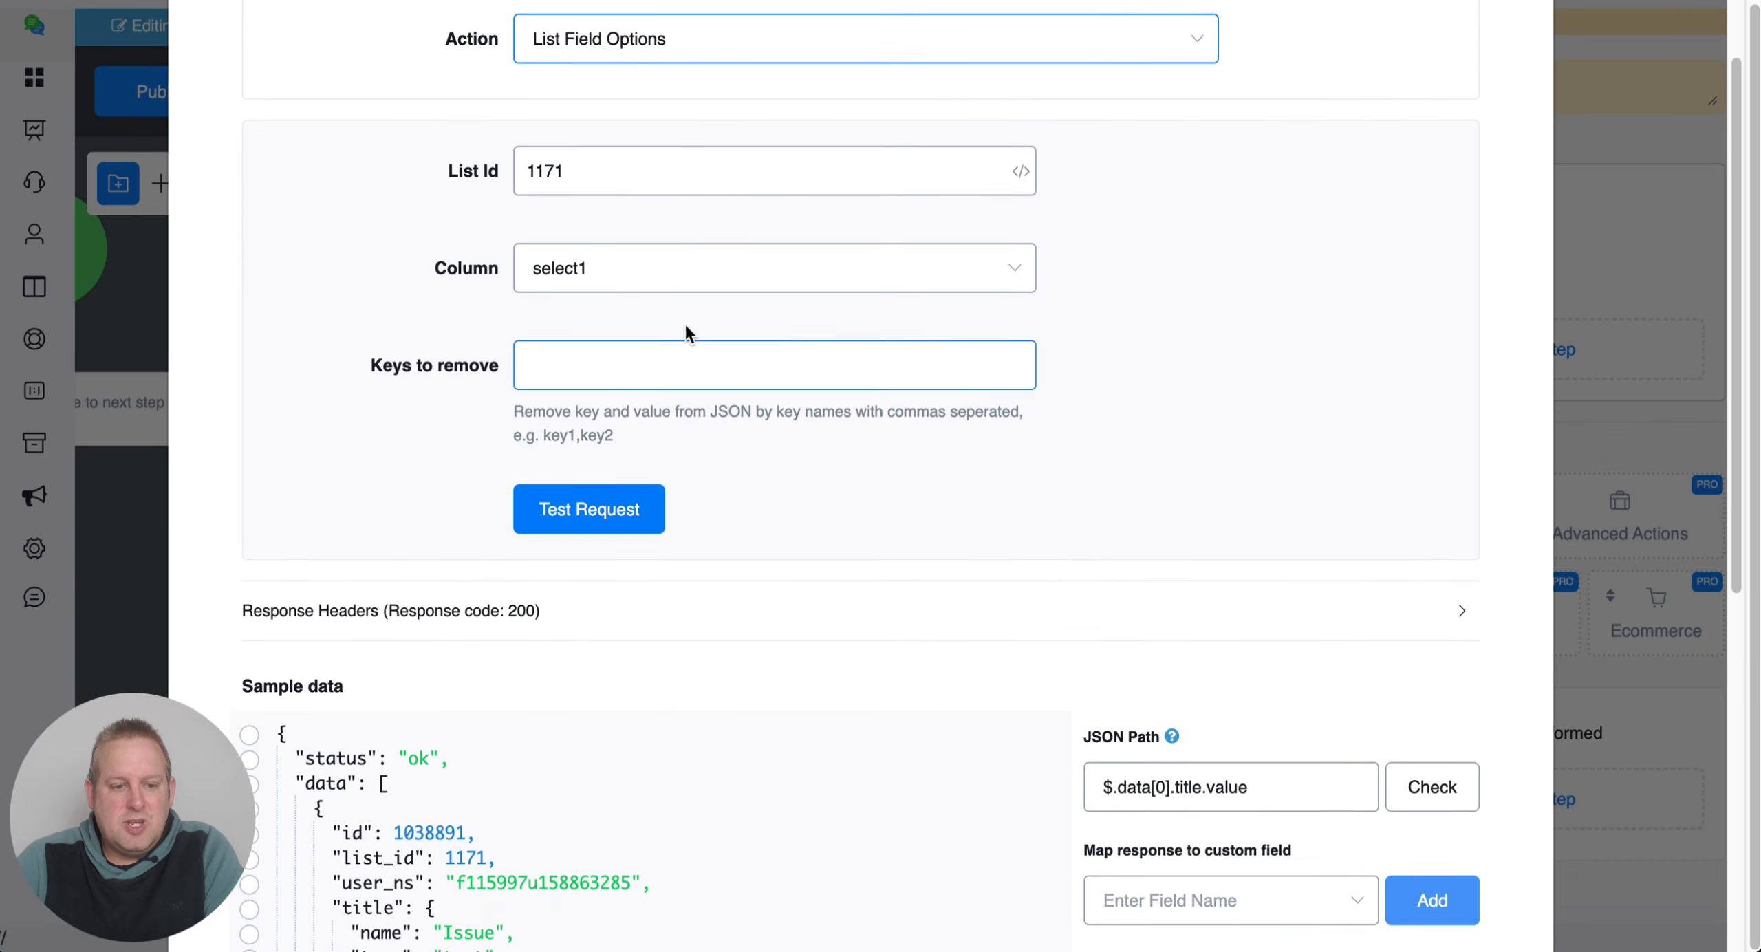
pyautogui.click(649, 278)
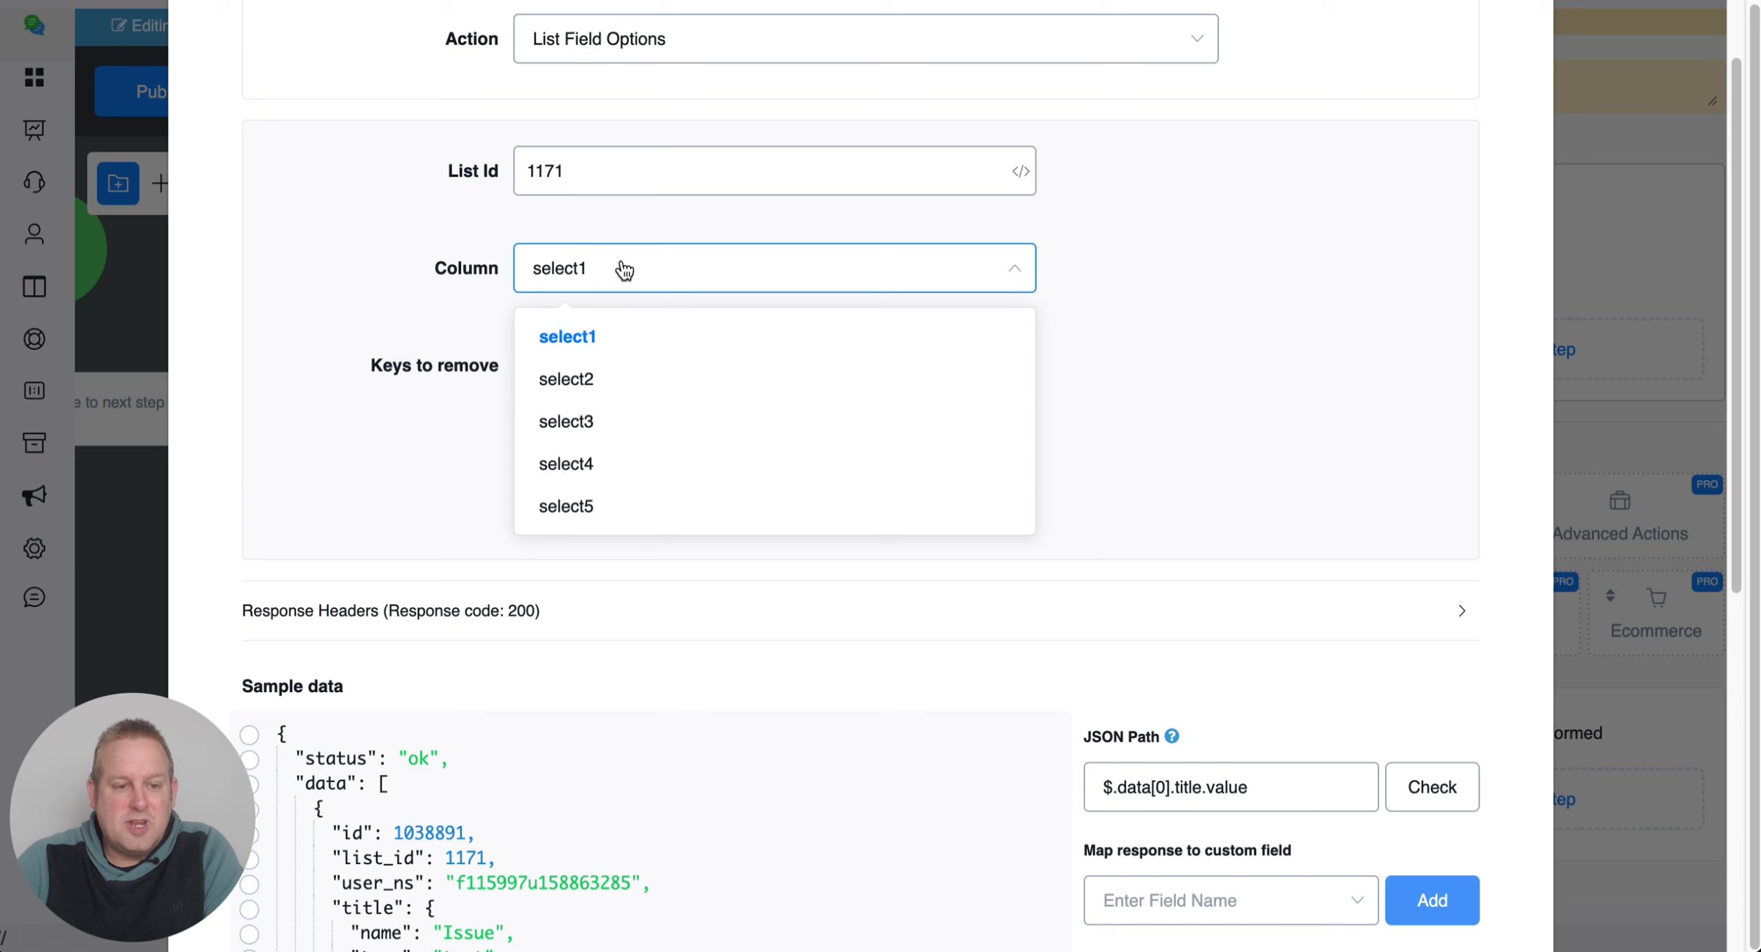
pyautogui.click(618, 270)
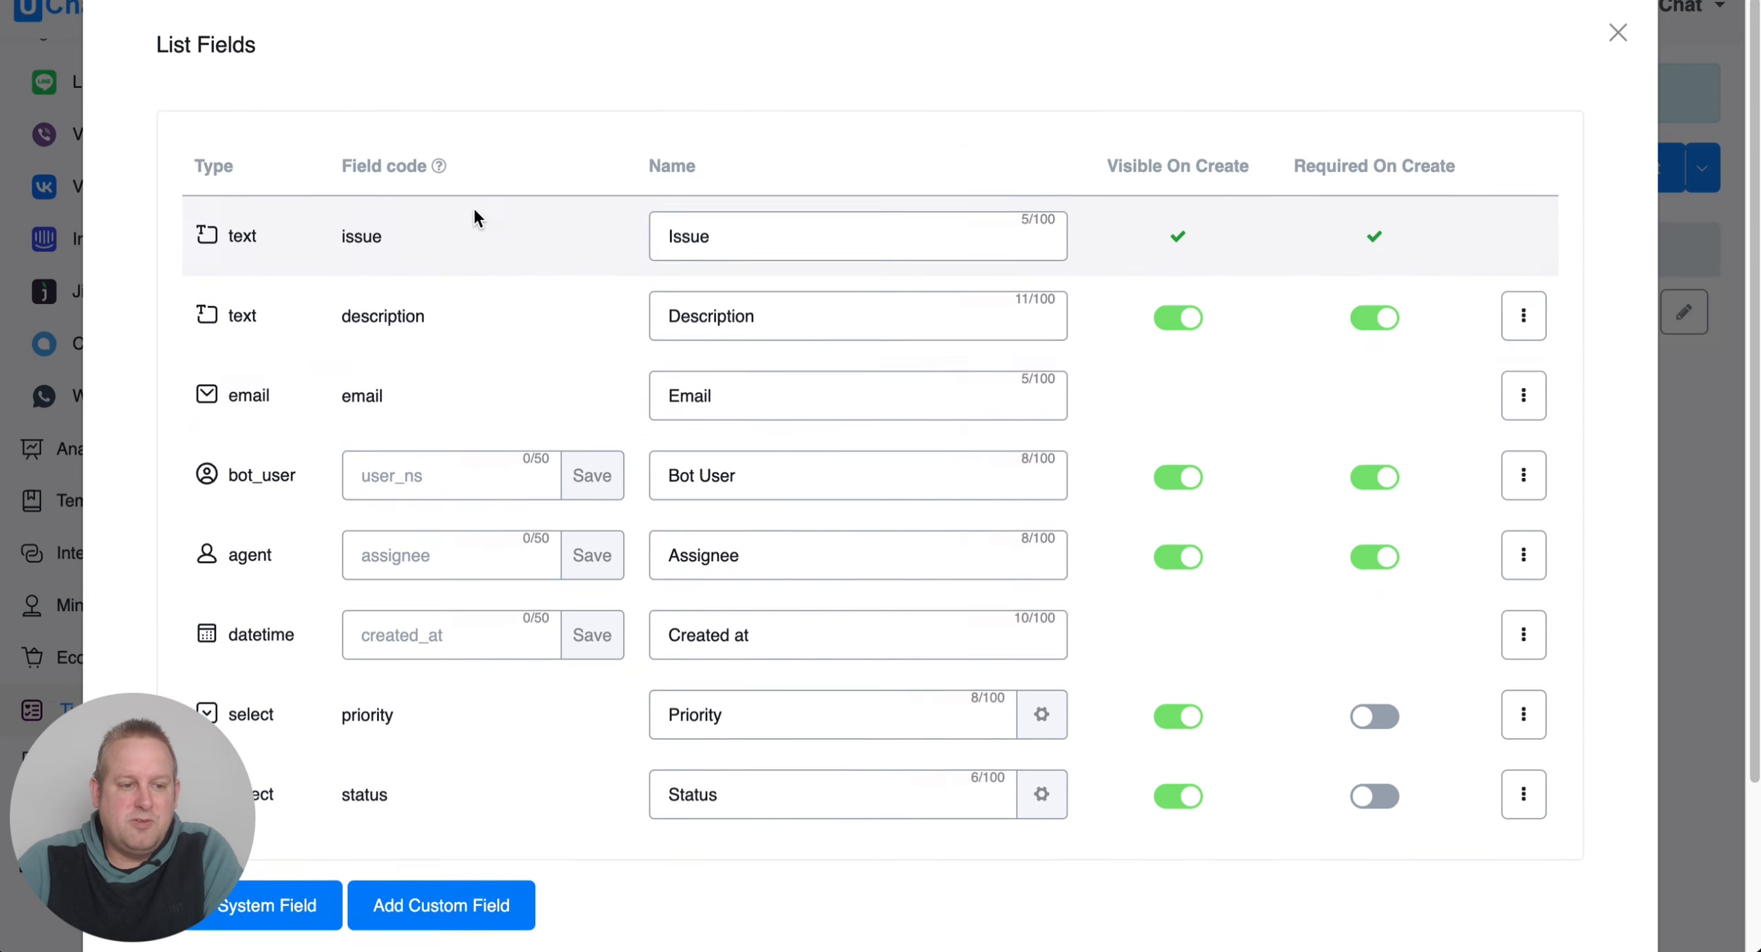
# Check the Priority field's options in the list settings.
pyautogui.scroll(1, 474, 210)
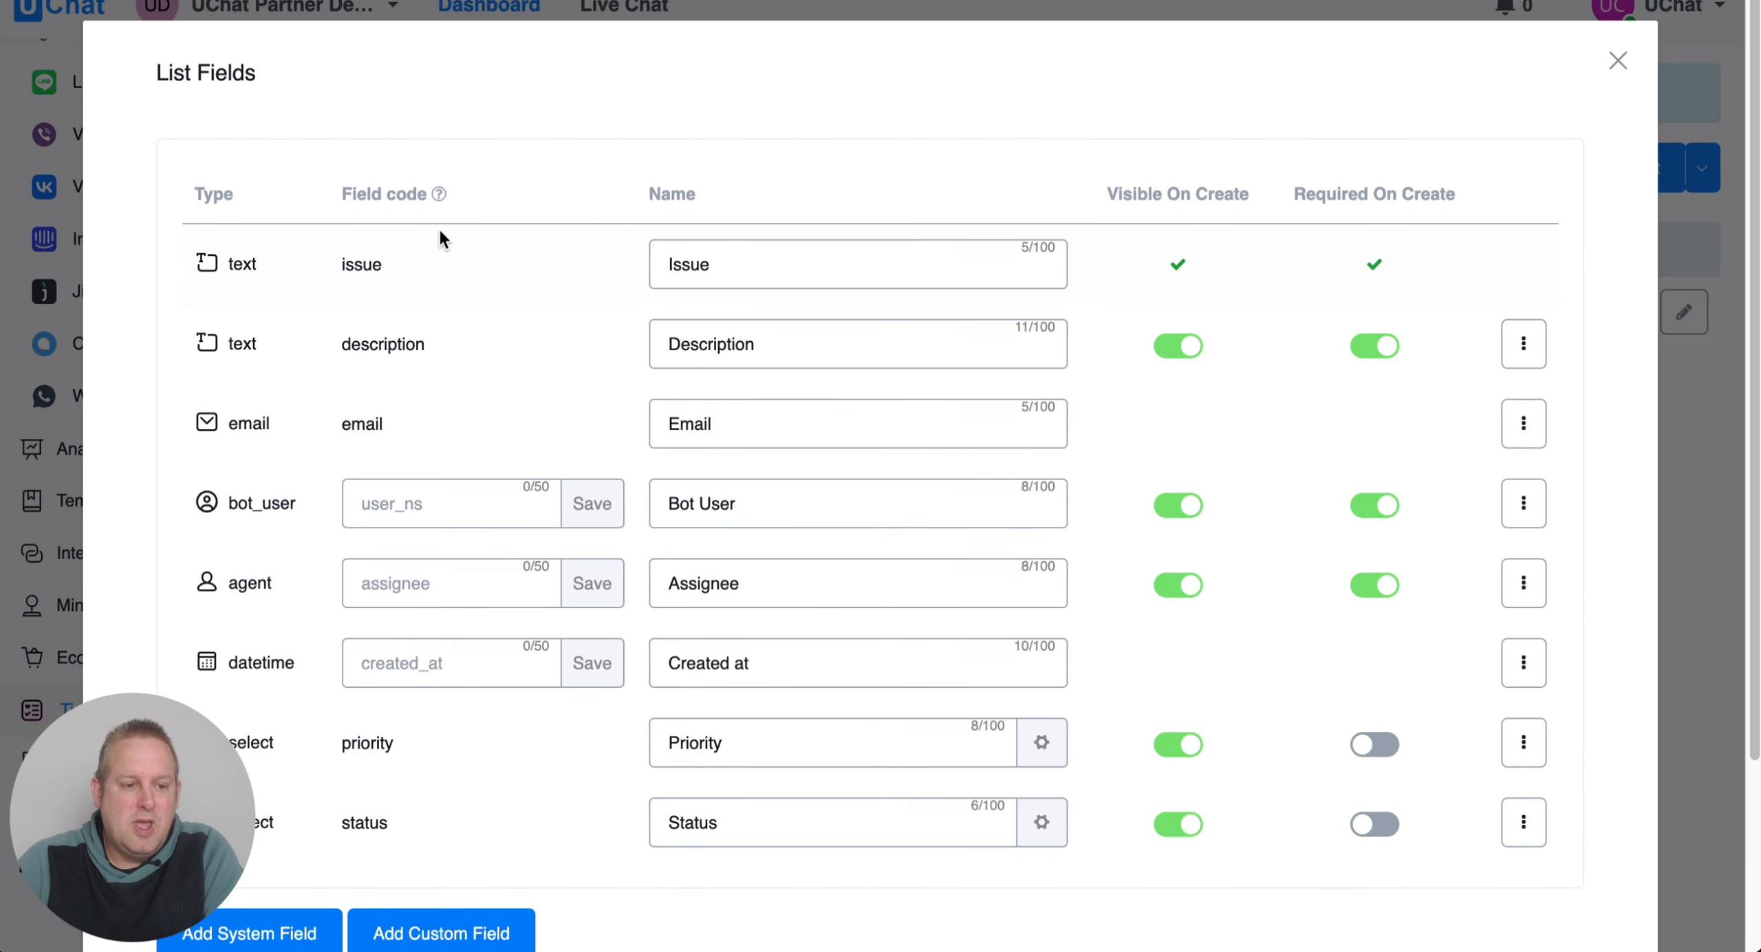
pyautogui.scroll(-4, 449, 223)
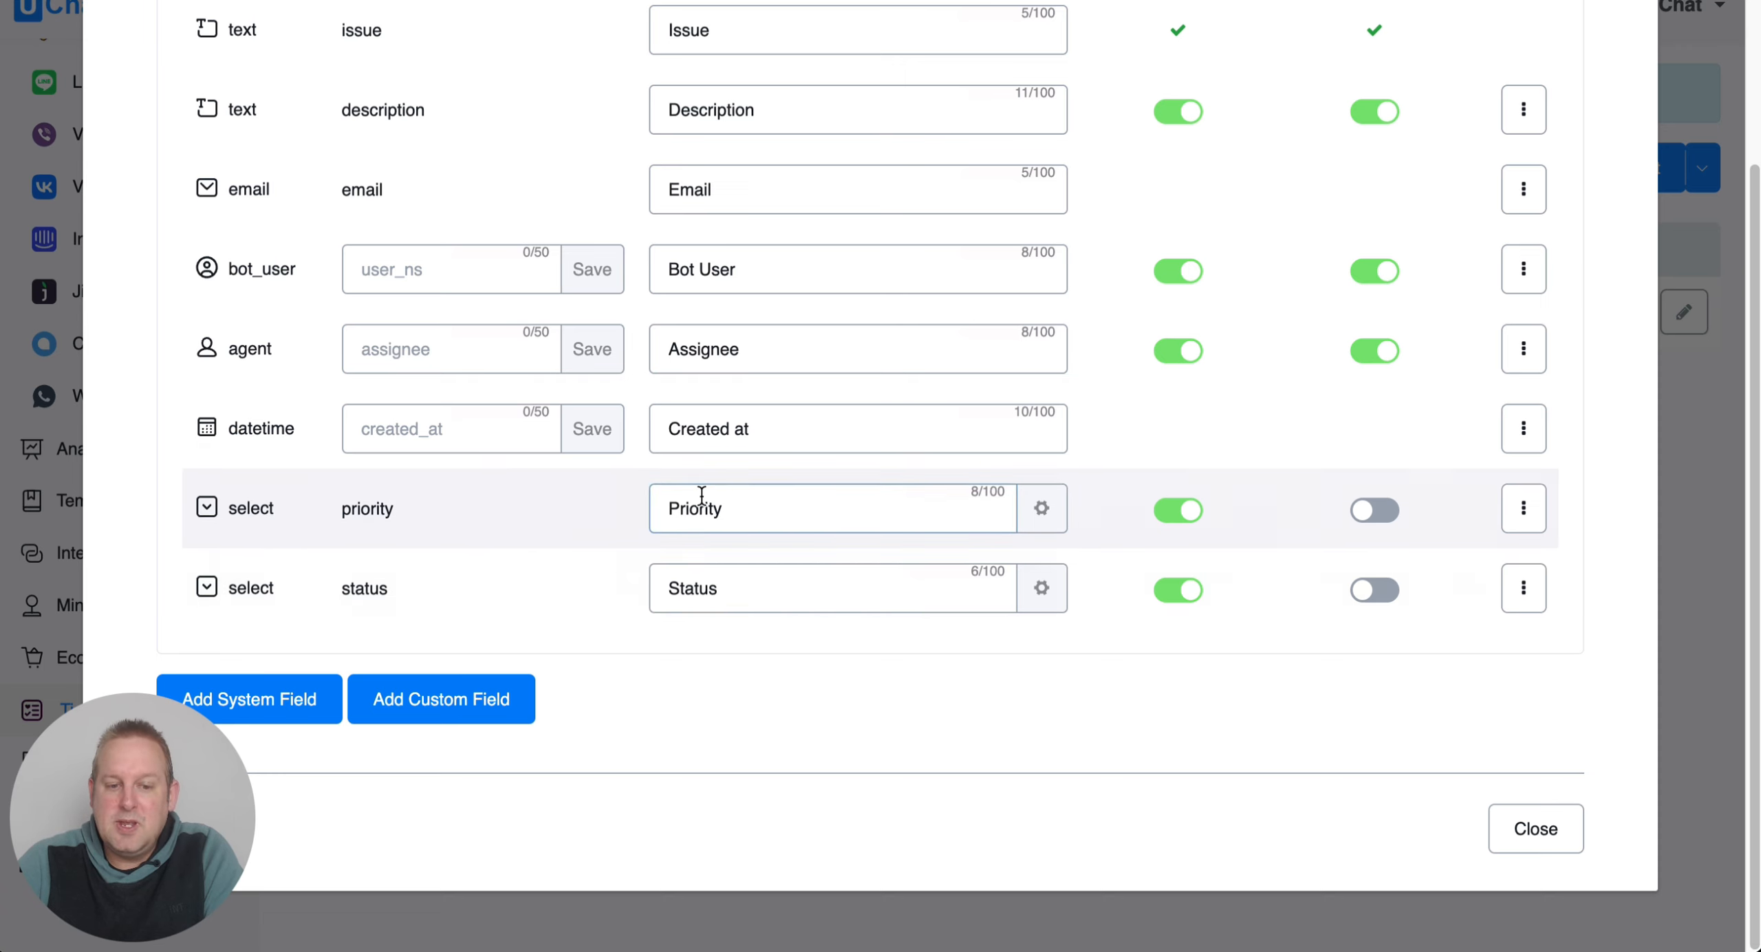
pyautogui.click(1052, 514)
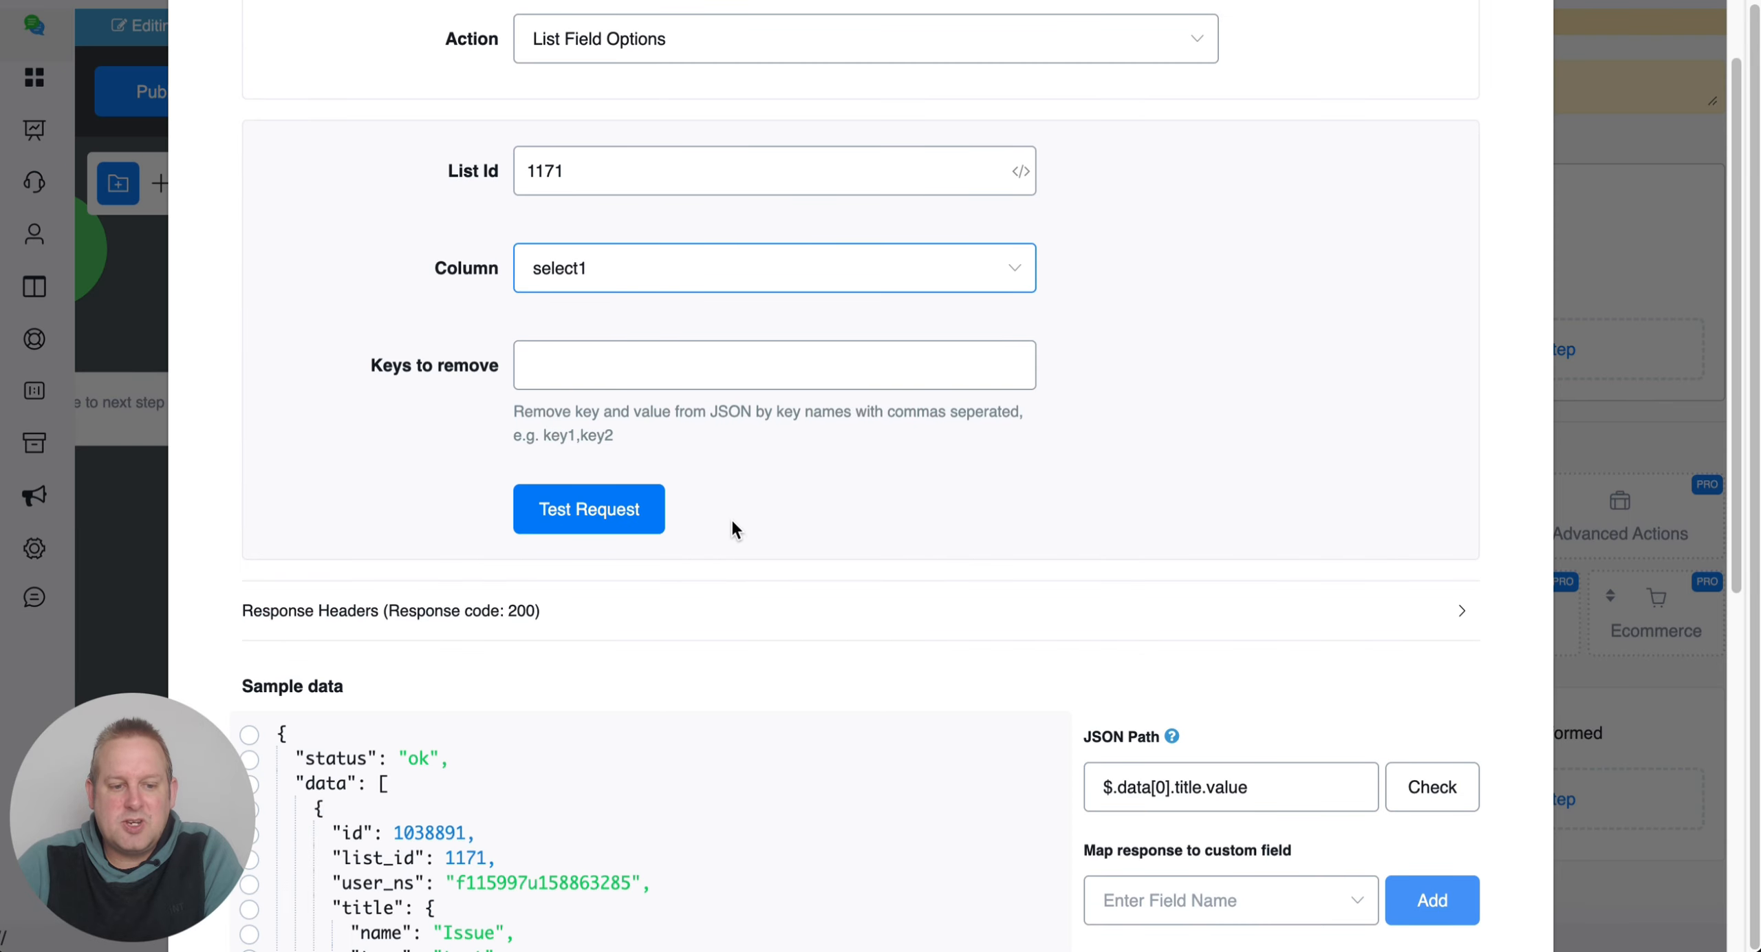
# Test select1, returning Low, Medium, High and Critical with their colors.
pyautogui.scroll(-3, 731, 517)
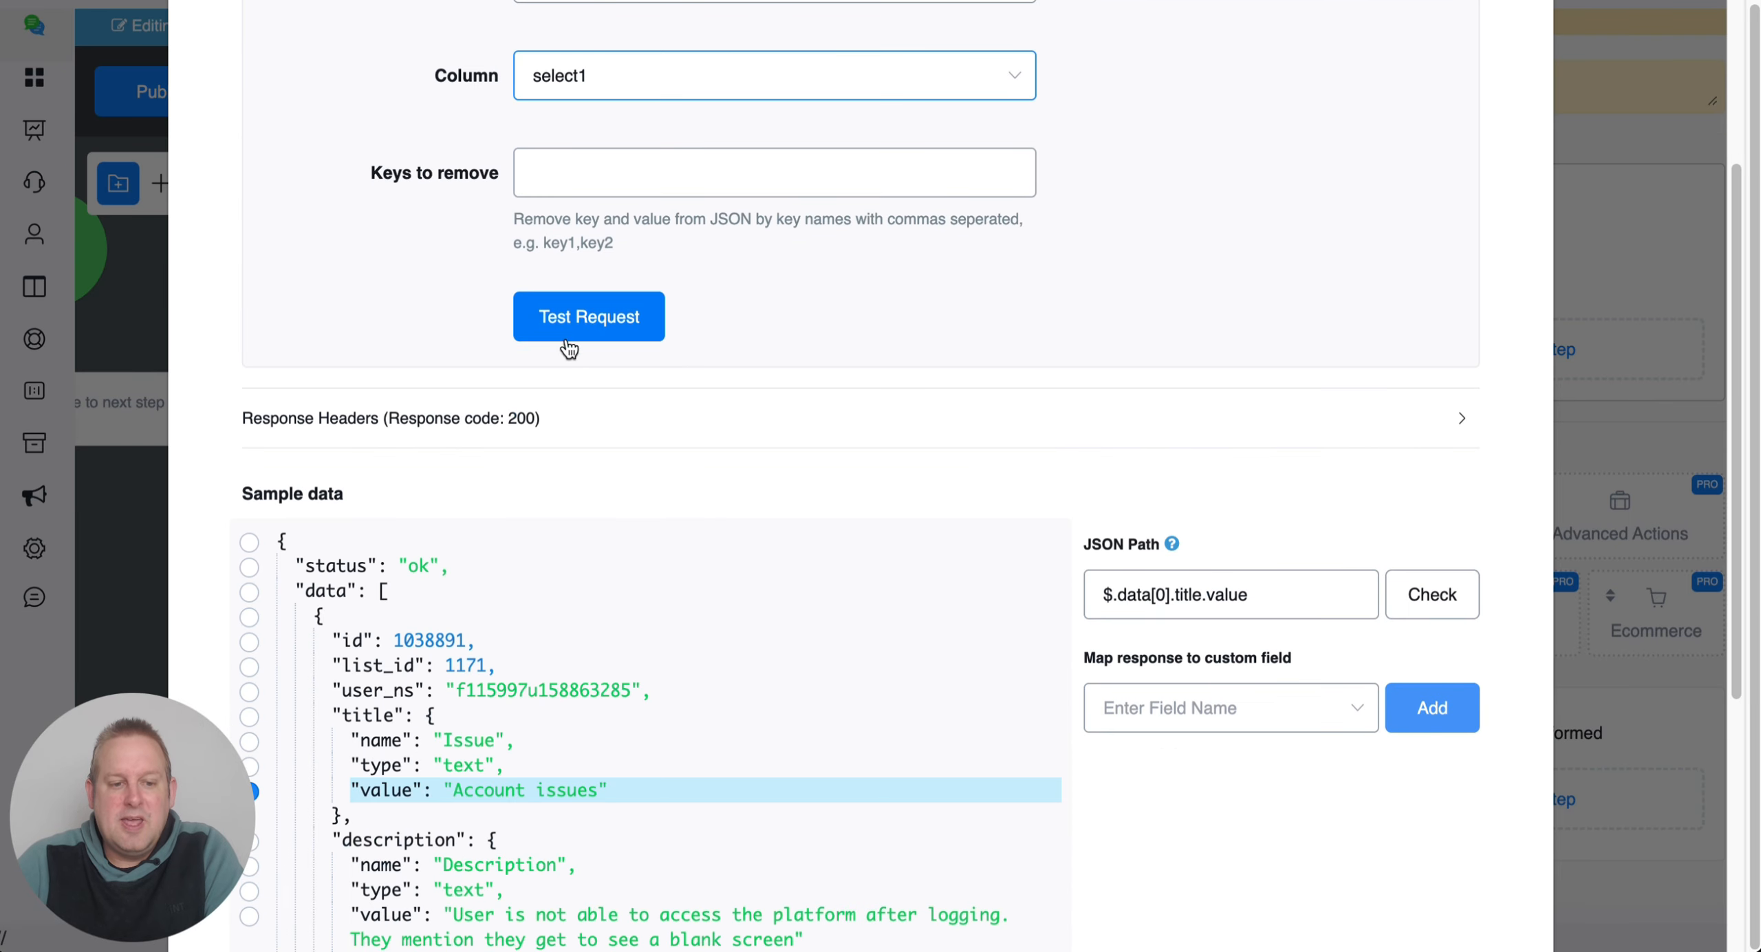
pyautogui.click(654, 329)
pyautogui.scroll(-5, 864, 360)
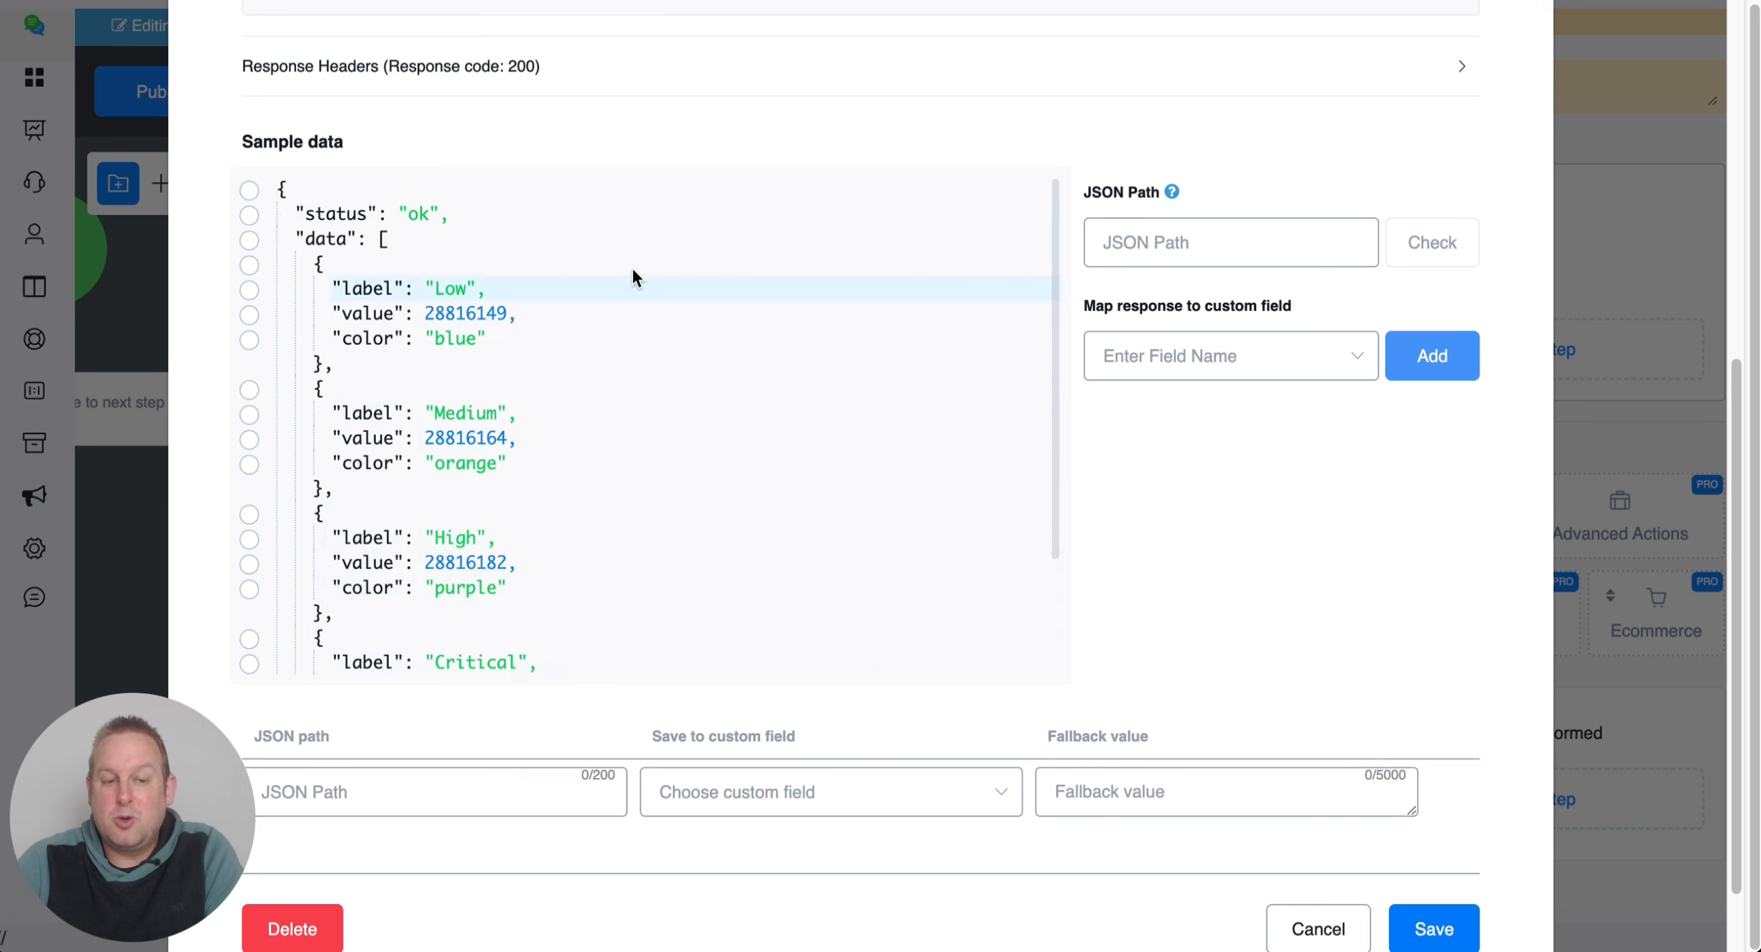
pyautogui.scroll(10, 632, 267)
pyautogui.click(630, 412)
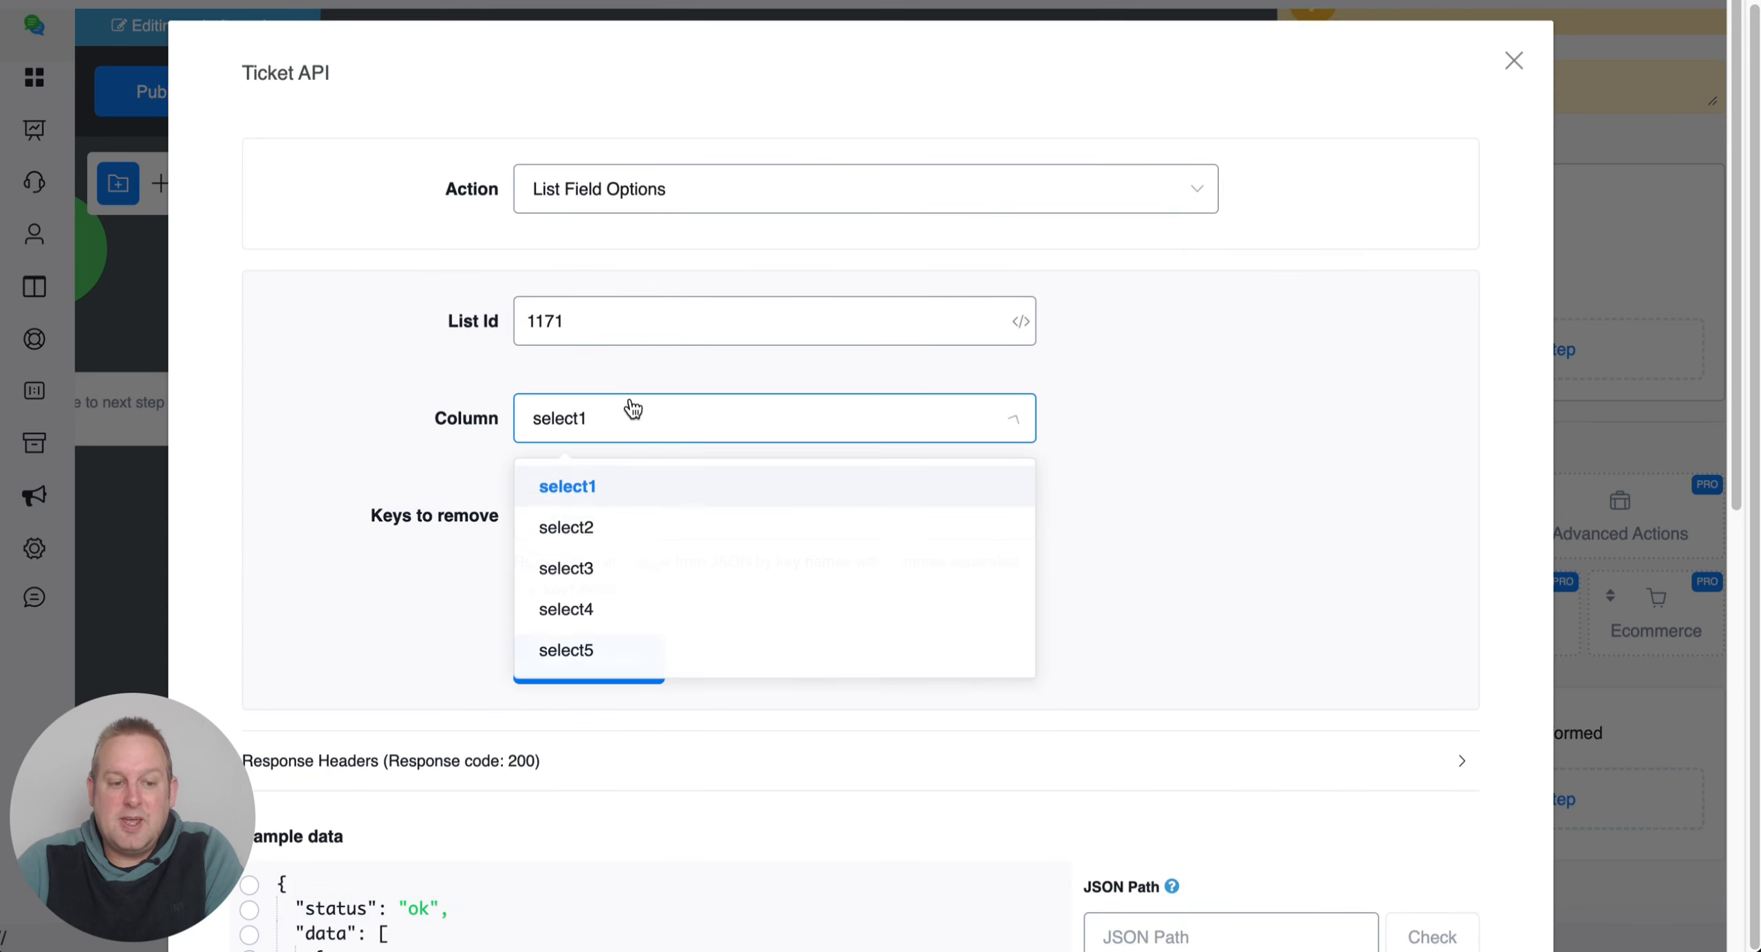
# Set the column to select2 and check the Status field's options.
pyautogui.click(633, 531)
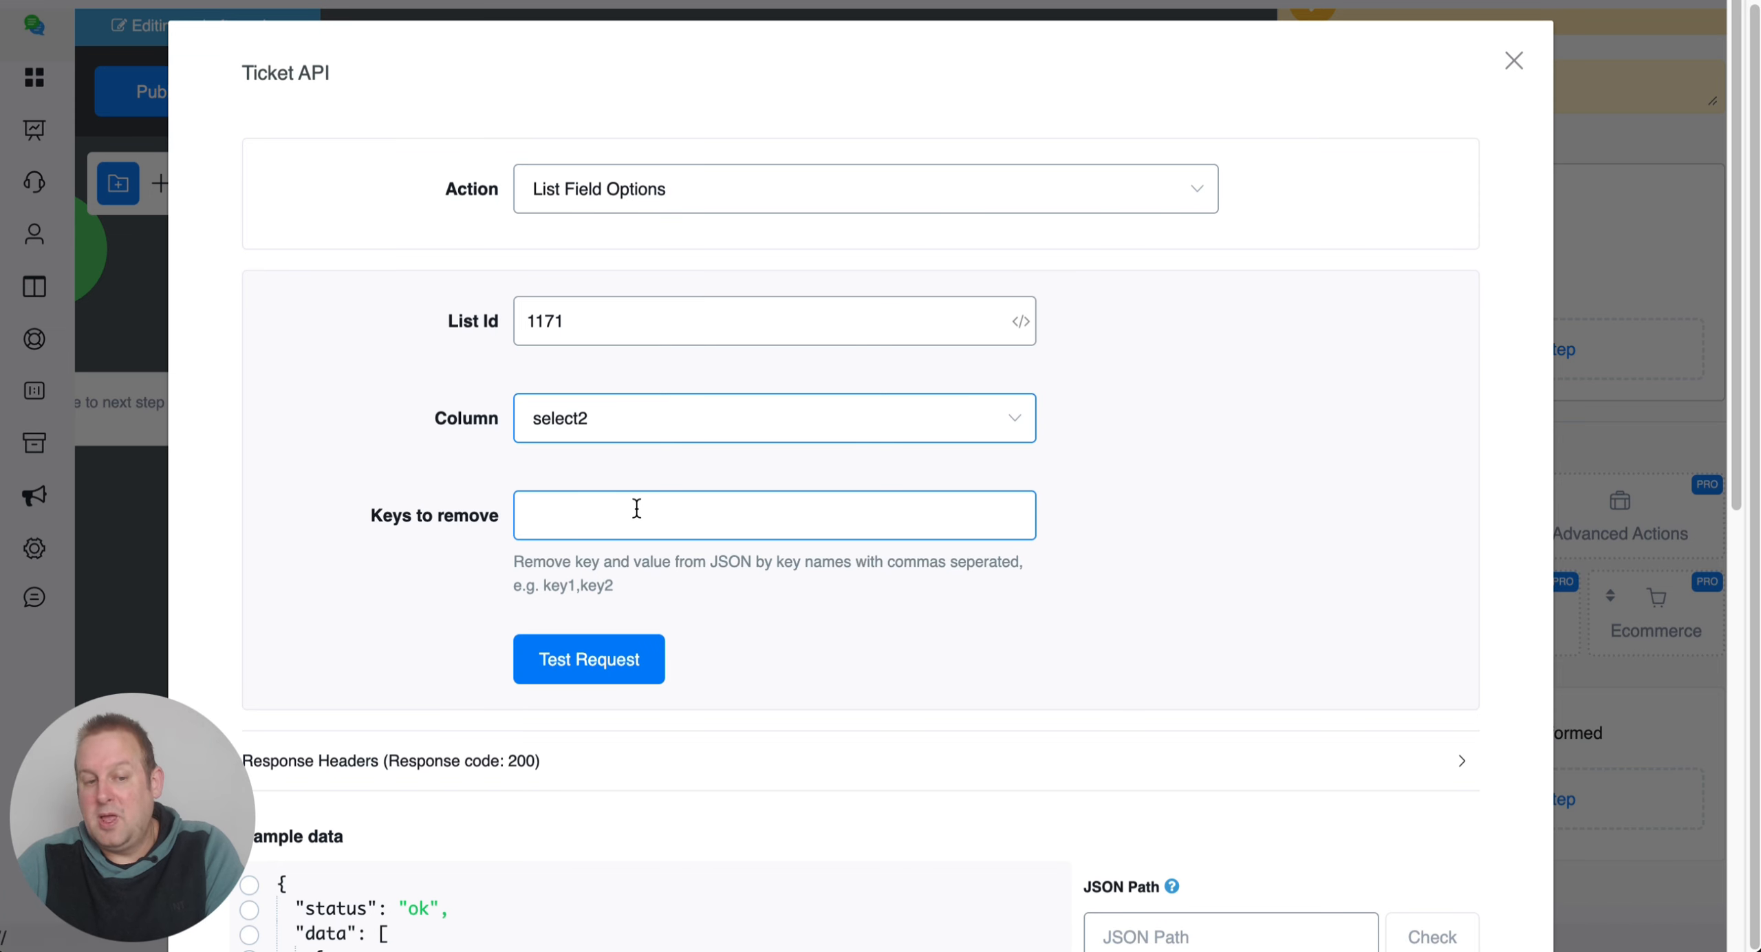
pyautogui.scroll(-1, 637, 509)
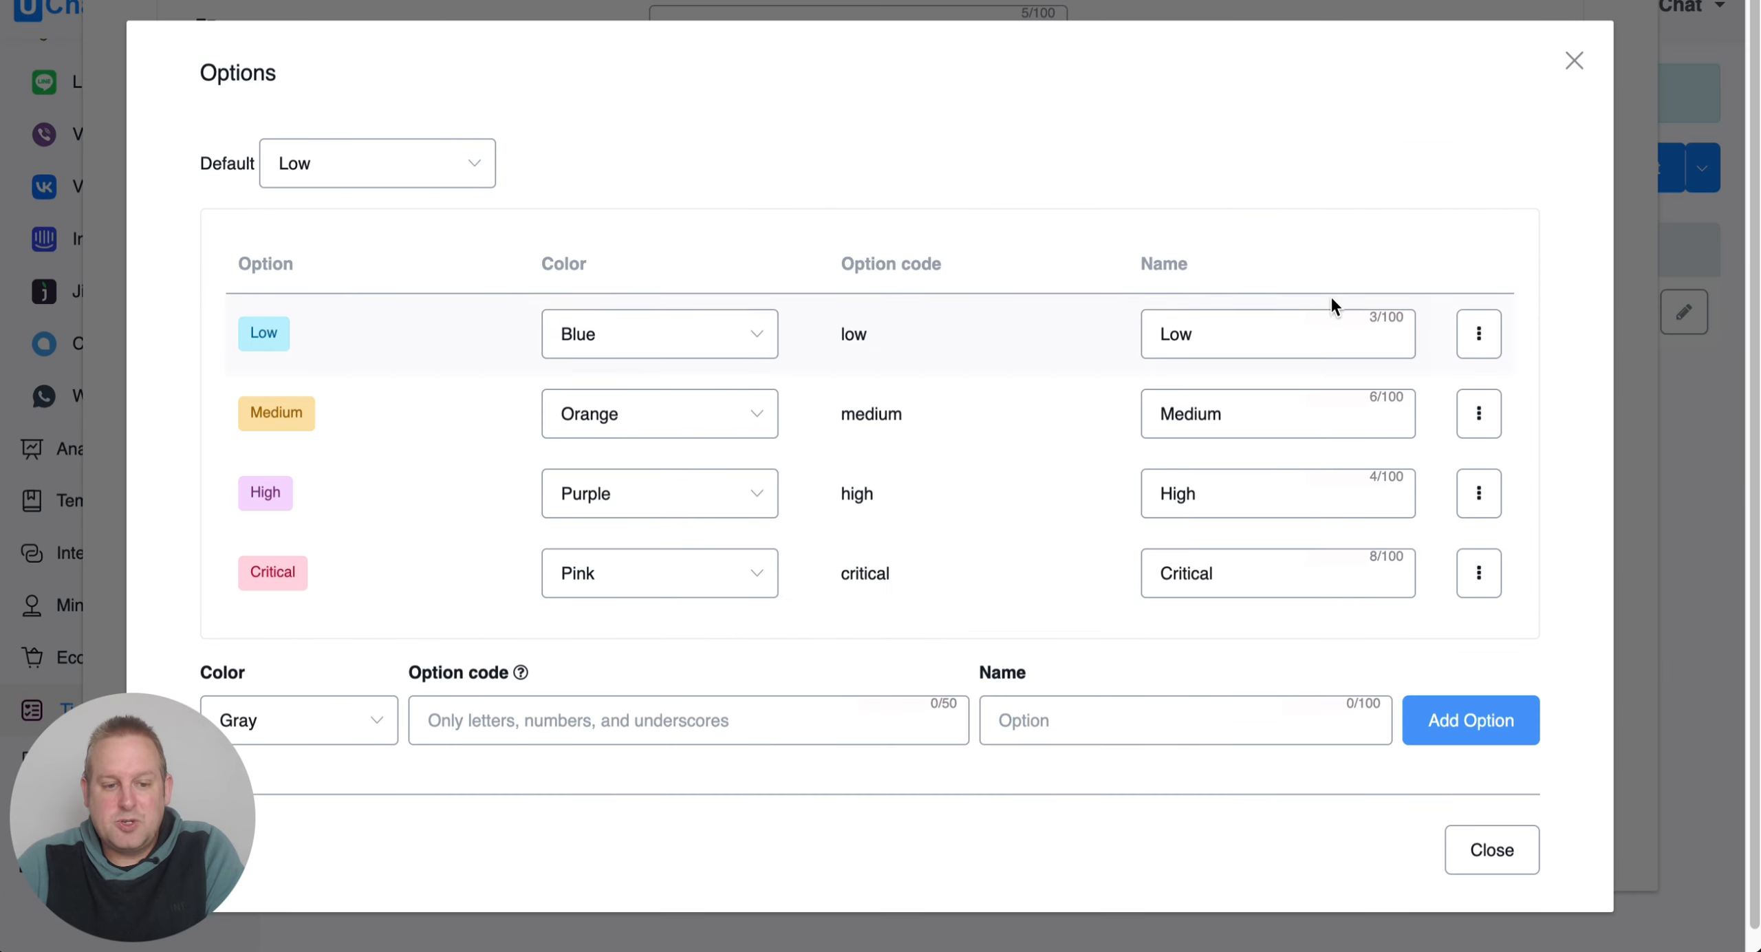
pyautogui.click(1578, 62)
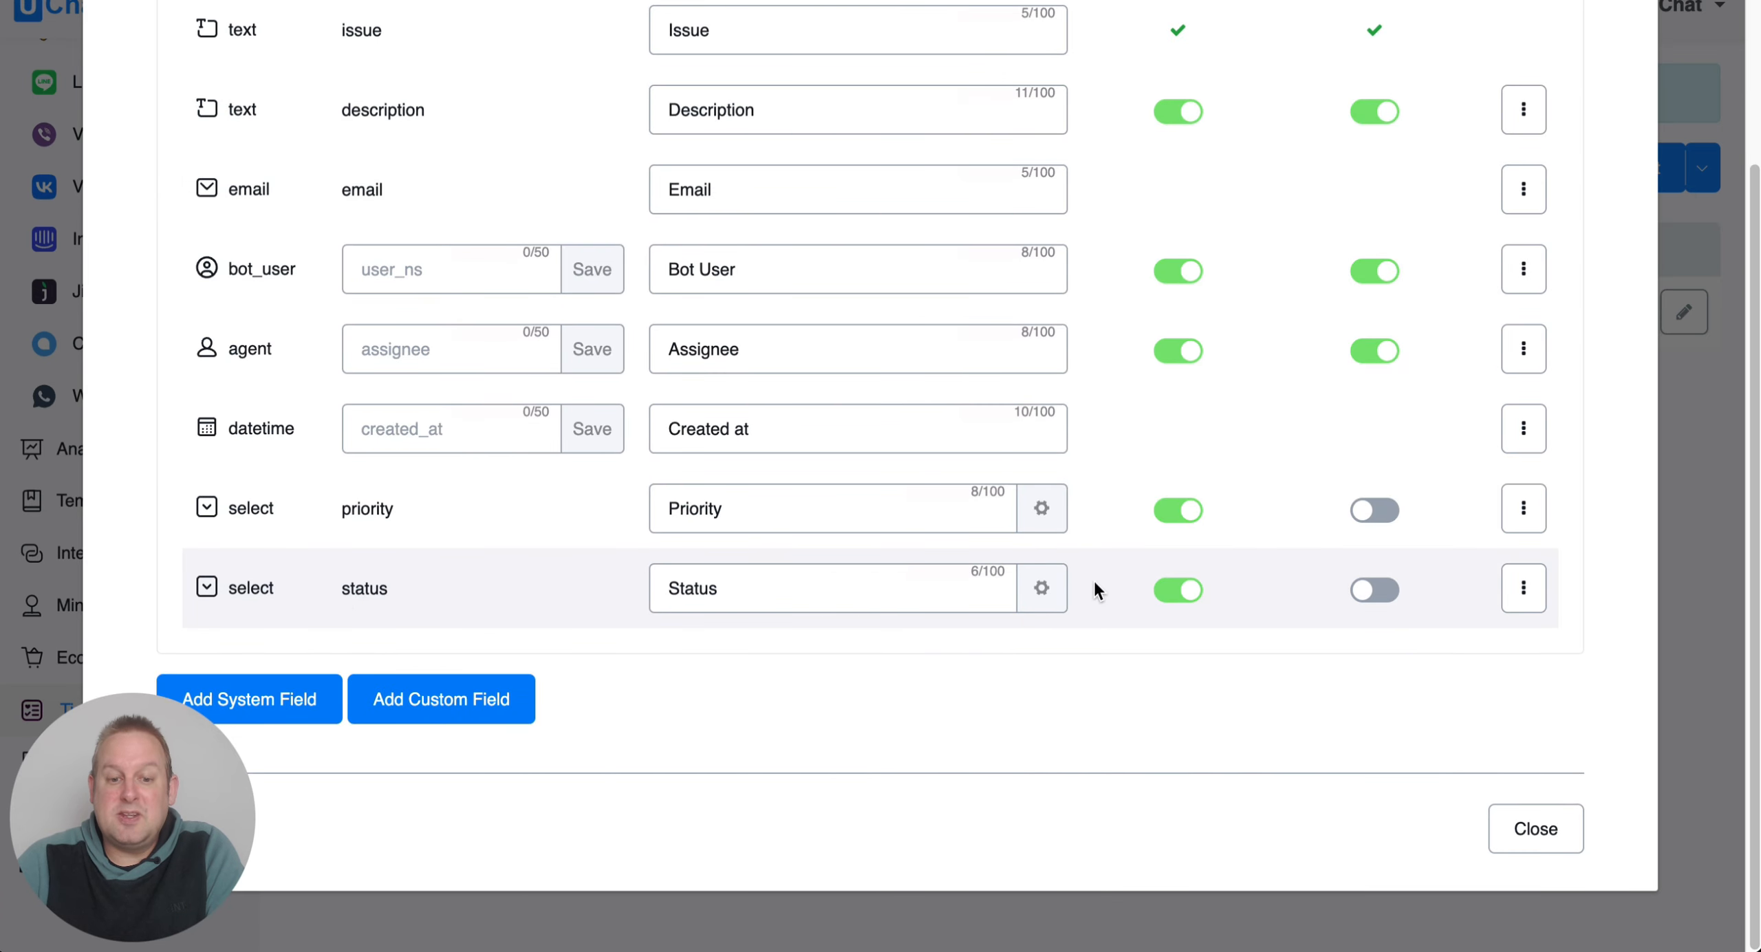
pyautogui.click(1041, 589)
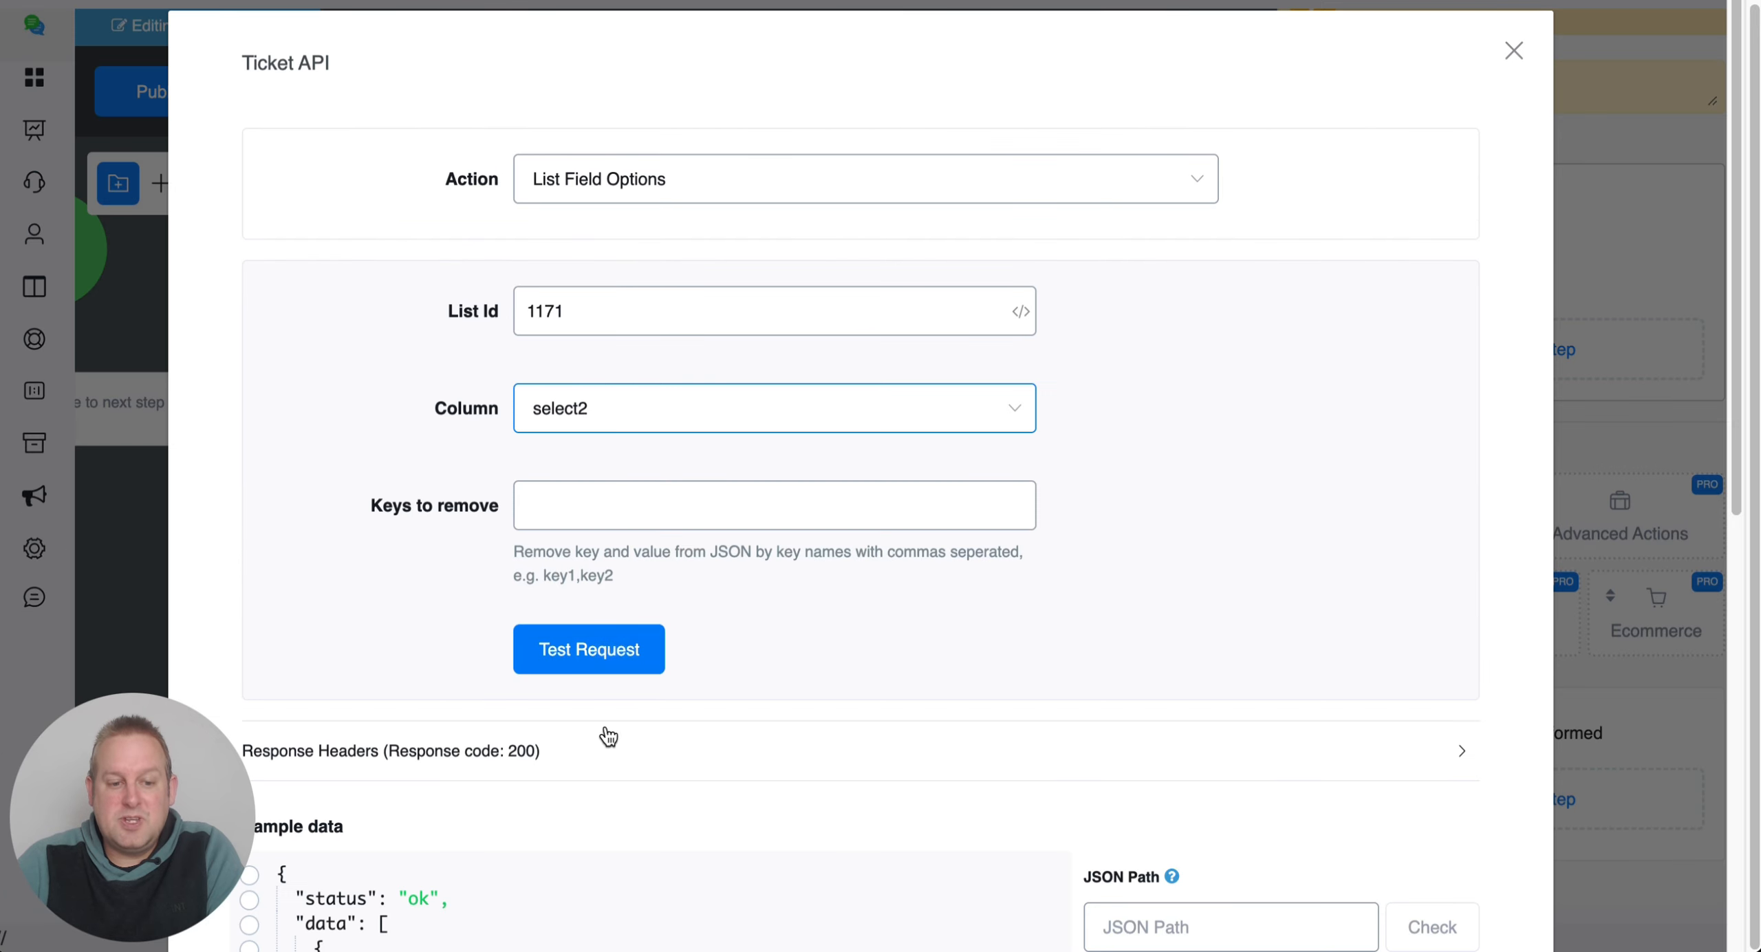
# Test select2, returning New Ticket, In Progress and Resolved in blue, orange and green.
pyautogui.click(596, 643)
pyautogui.scroll(-5, 963, 440)
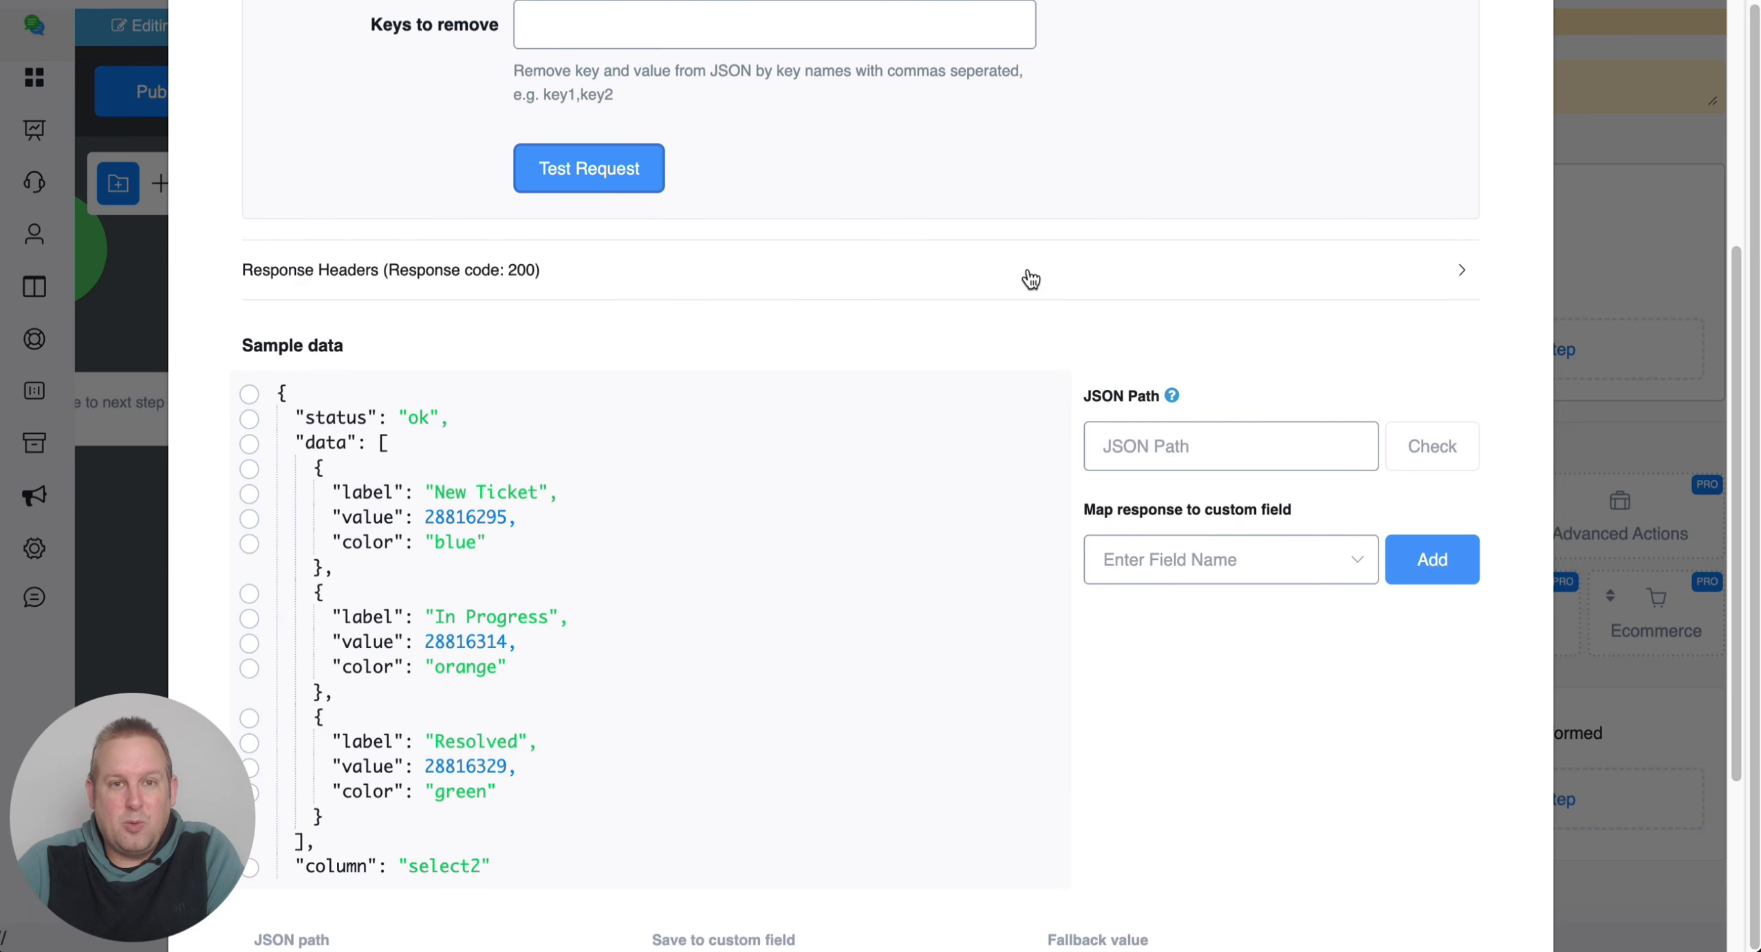
pyautogui.scroll(-3, 1025, 275)
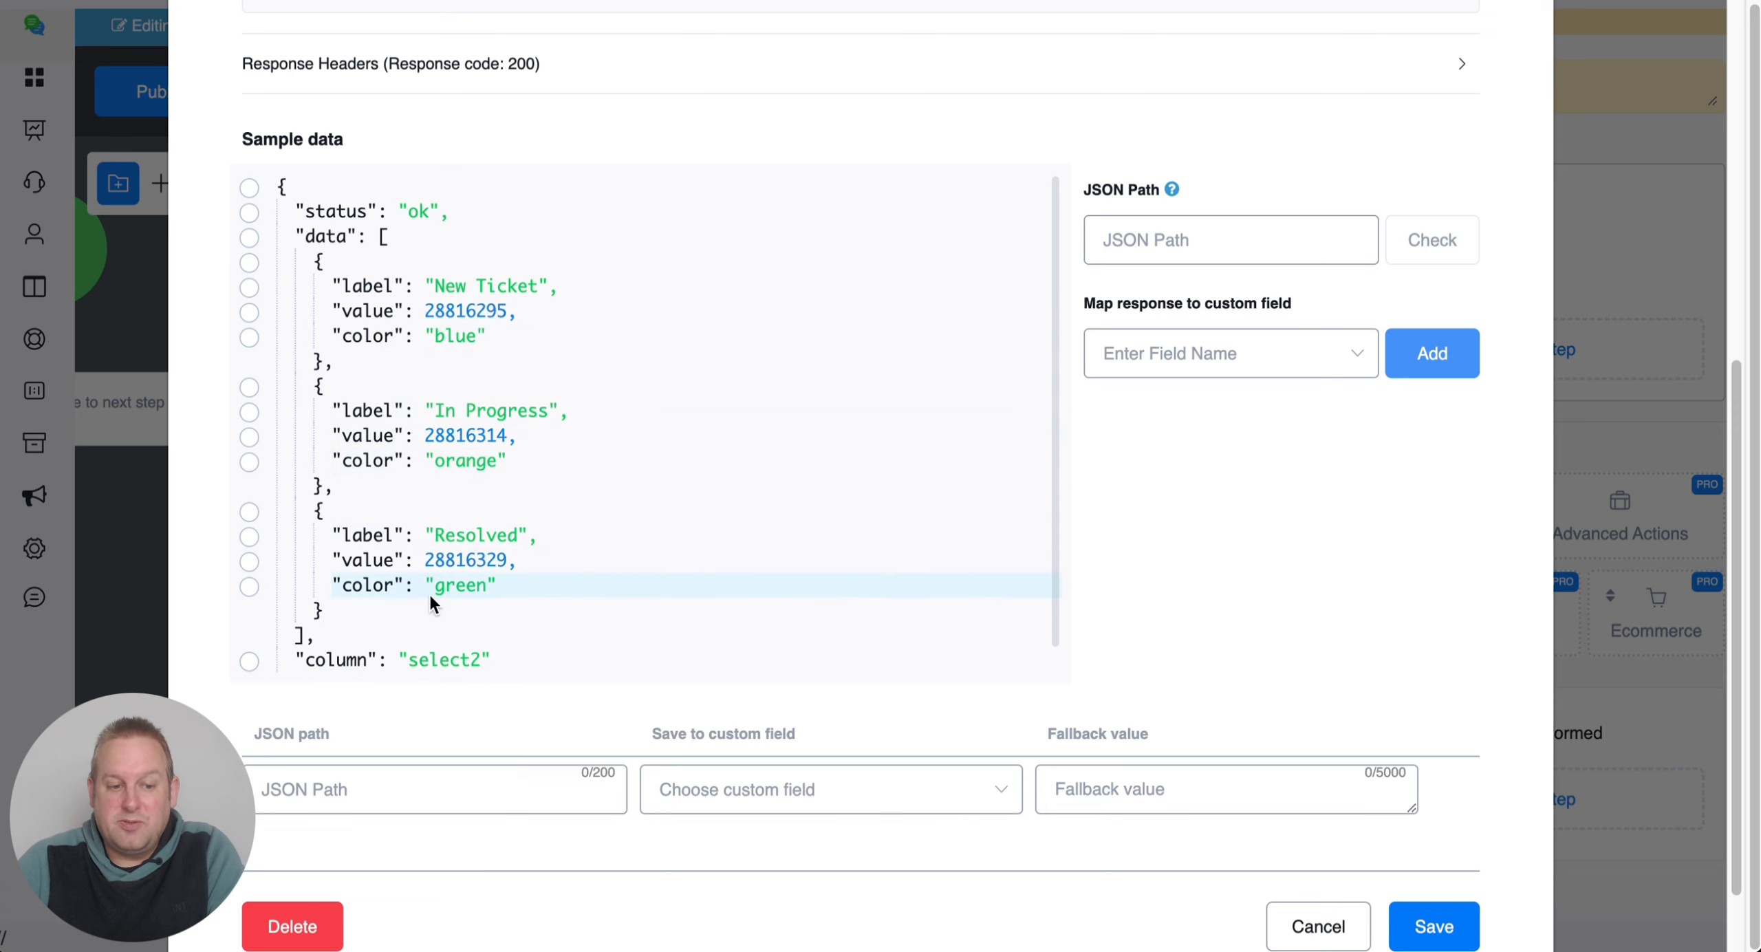
pyautogui.scroll(-1, 454, 597)
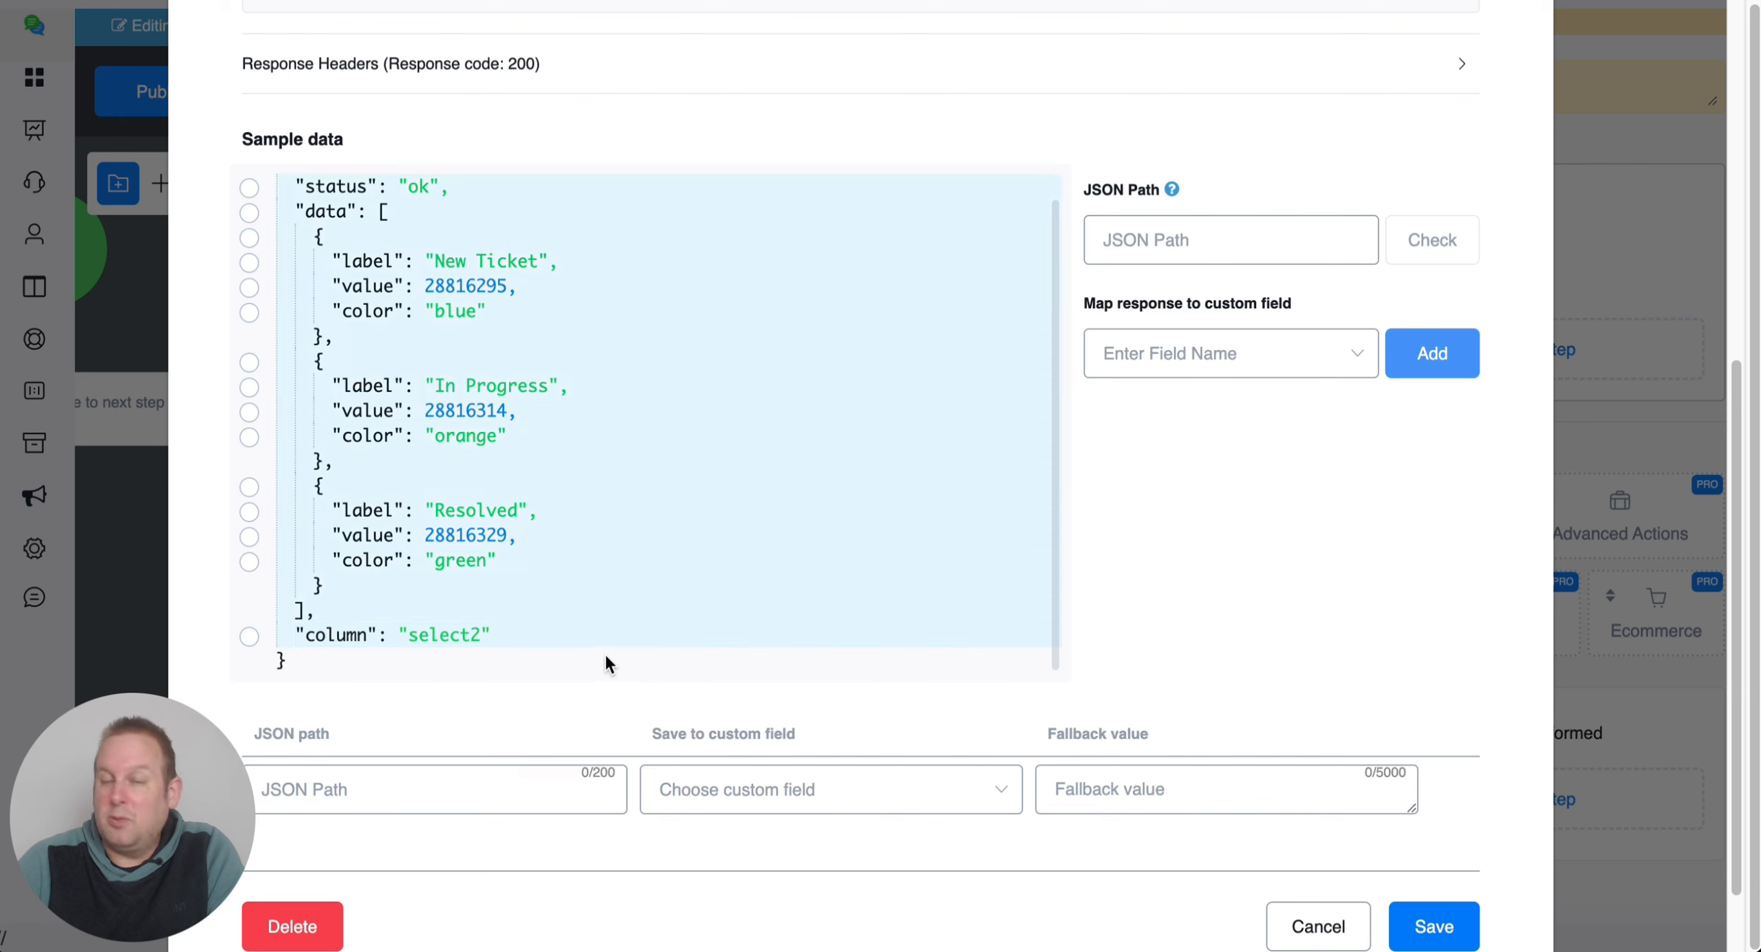
pyautogui.scroll(10, 593, 520)
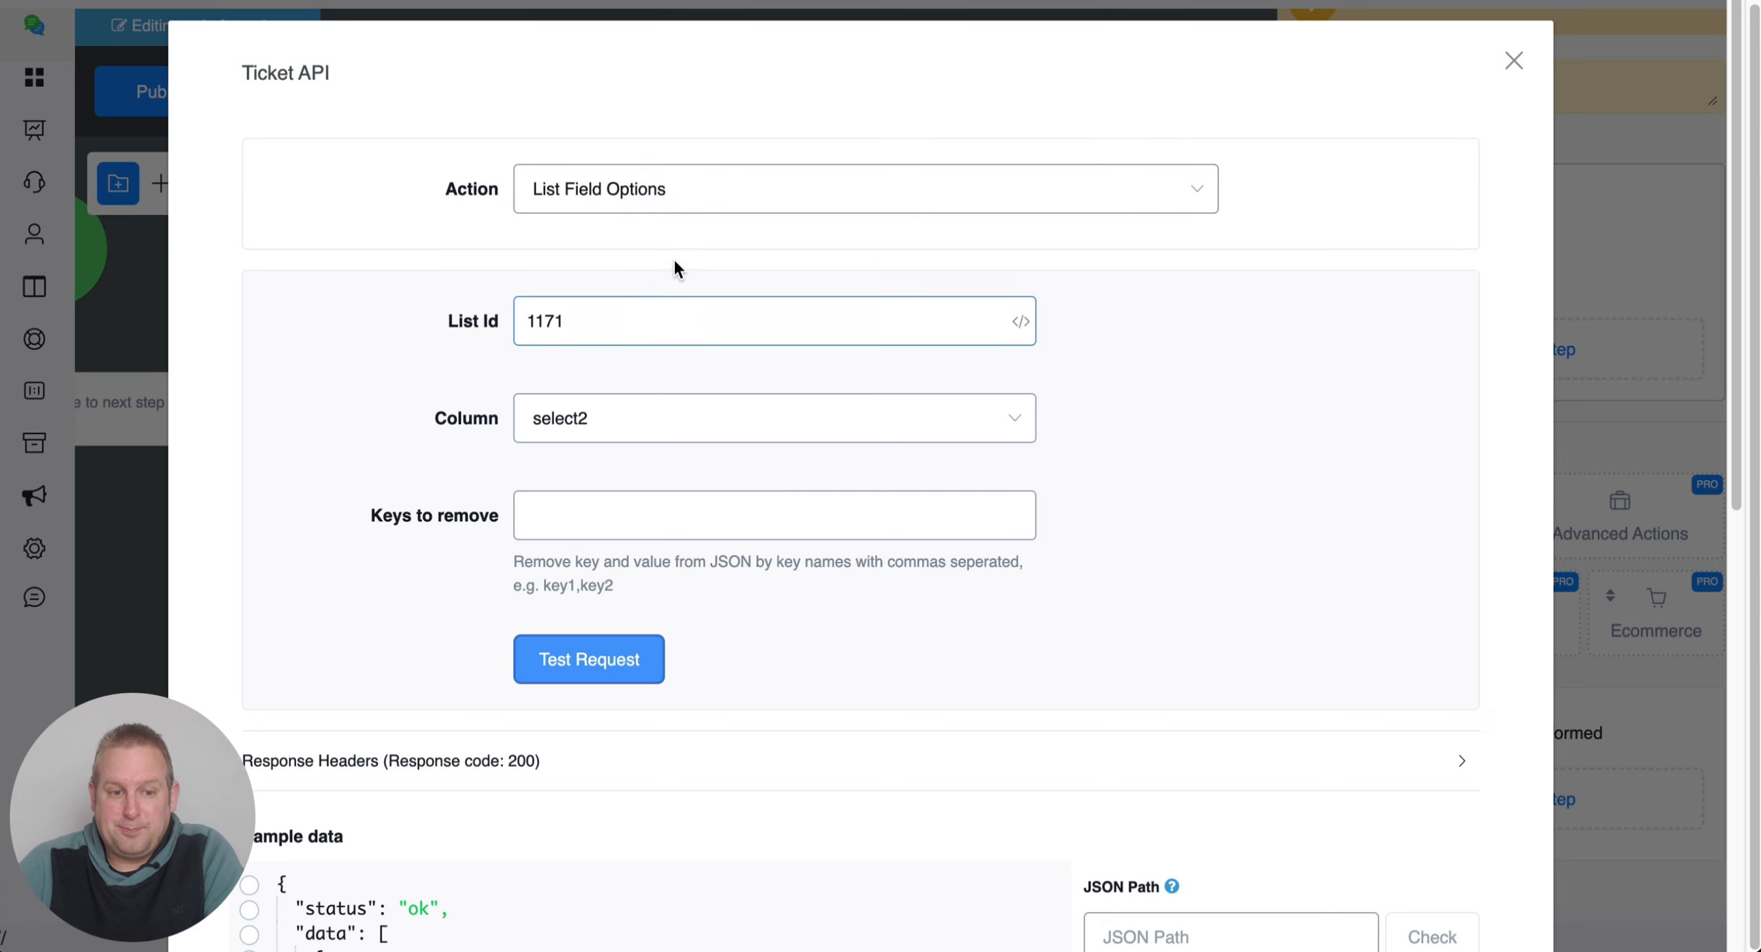
# Try Get Ticket, then settle back on the List Tickets action.
pyautogui.click(674, 203)
pyautogui.click(708, 439)
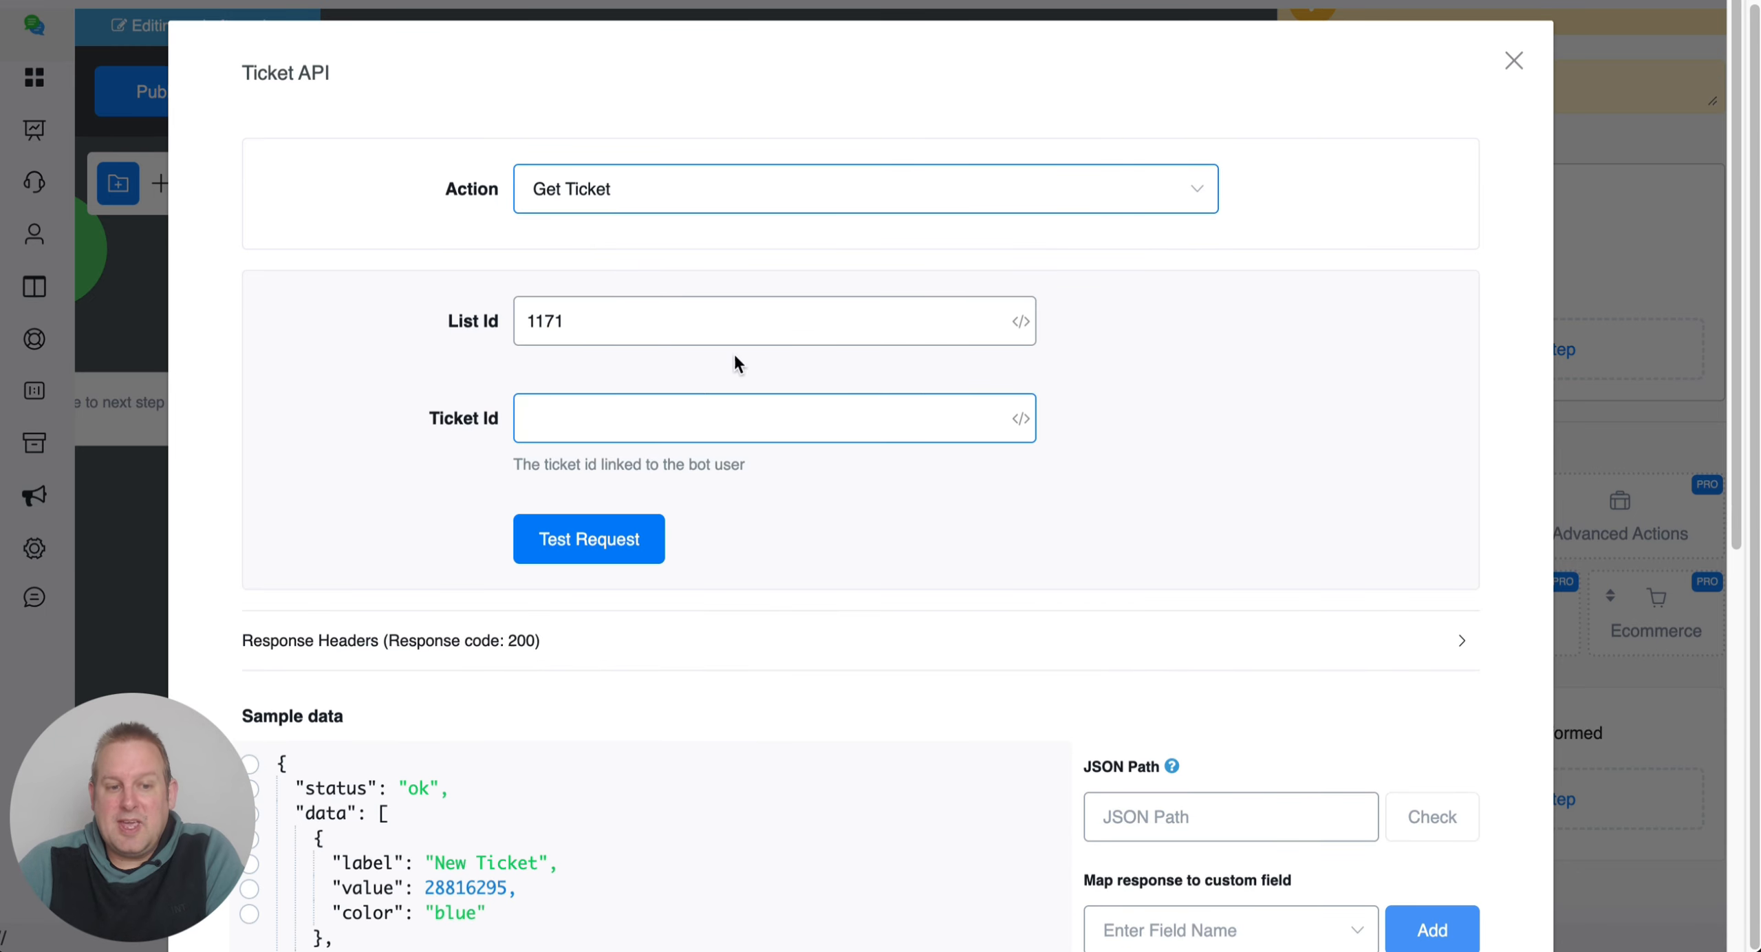
pyautogui.click(621, 186)
pyautogui.click(621, 334)
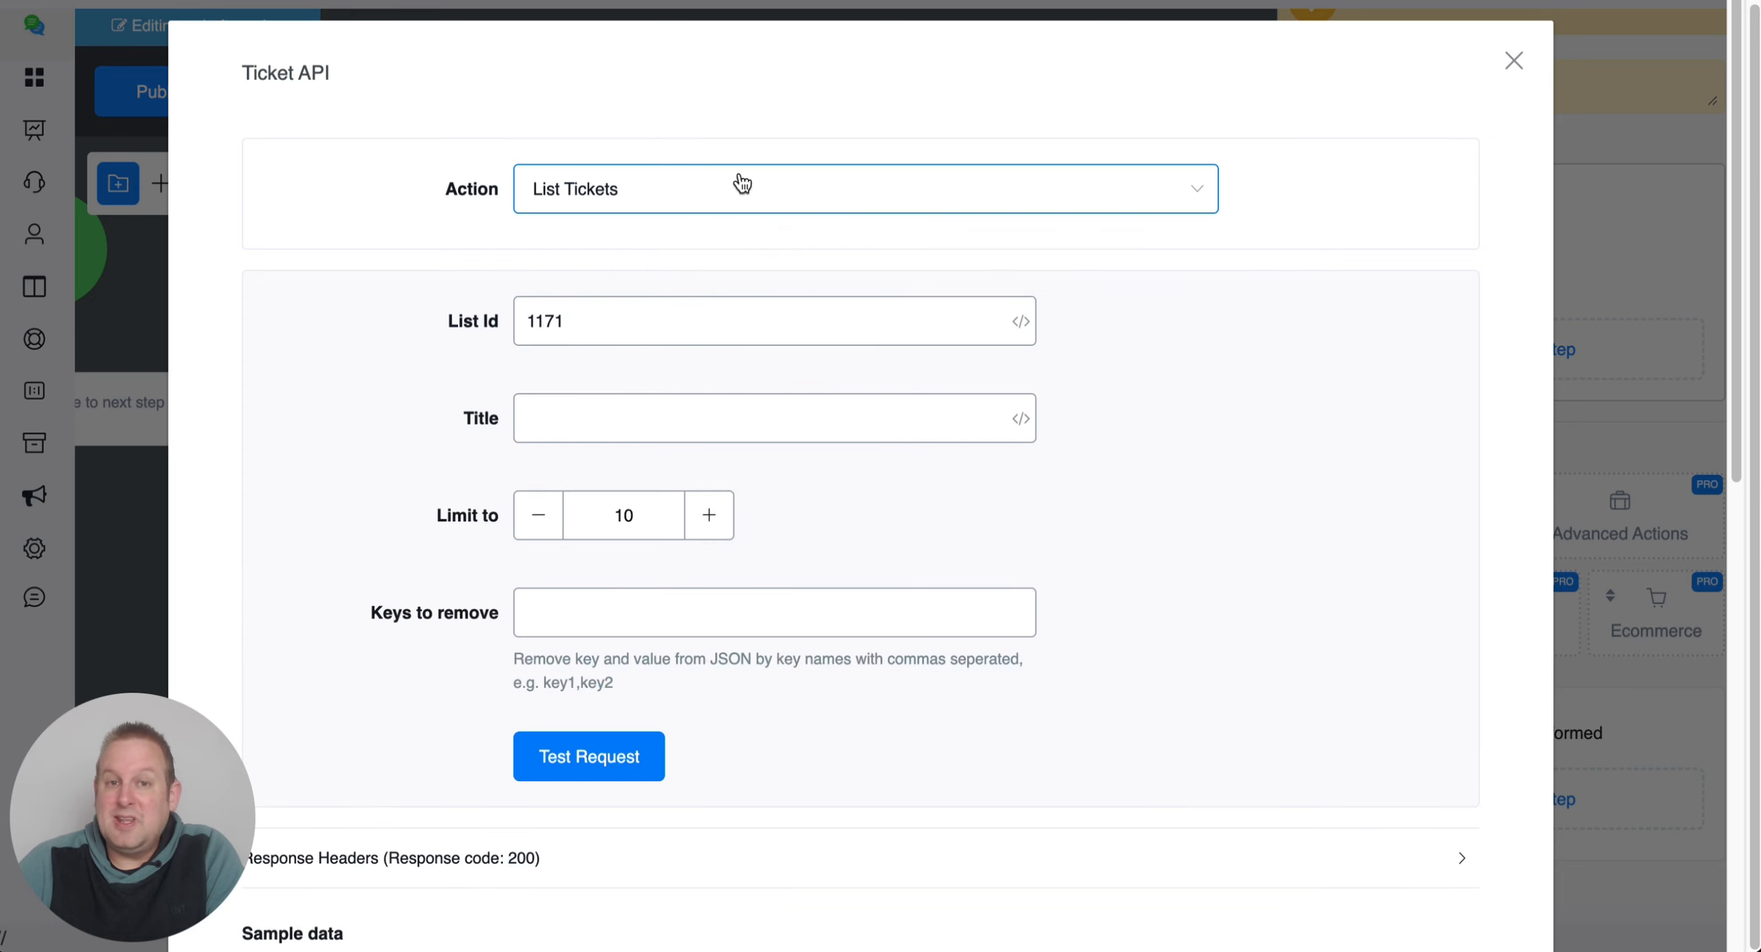
pyautogui.click(654, 174)
pyautogui.click(698, 440)
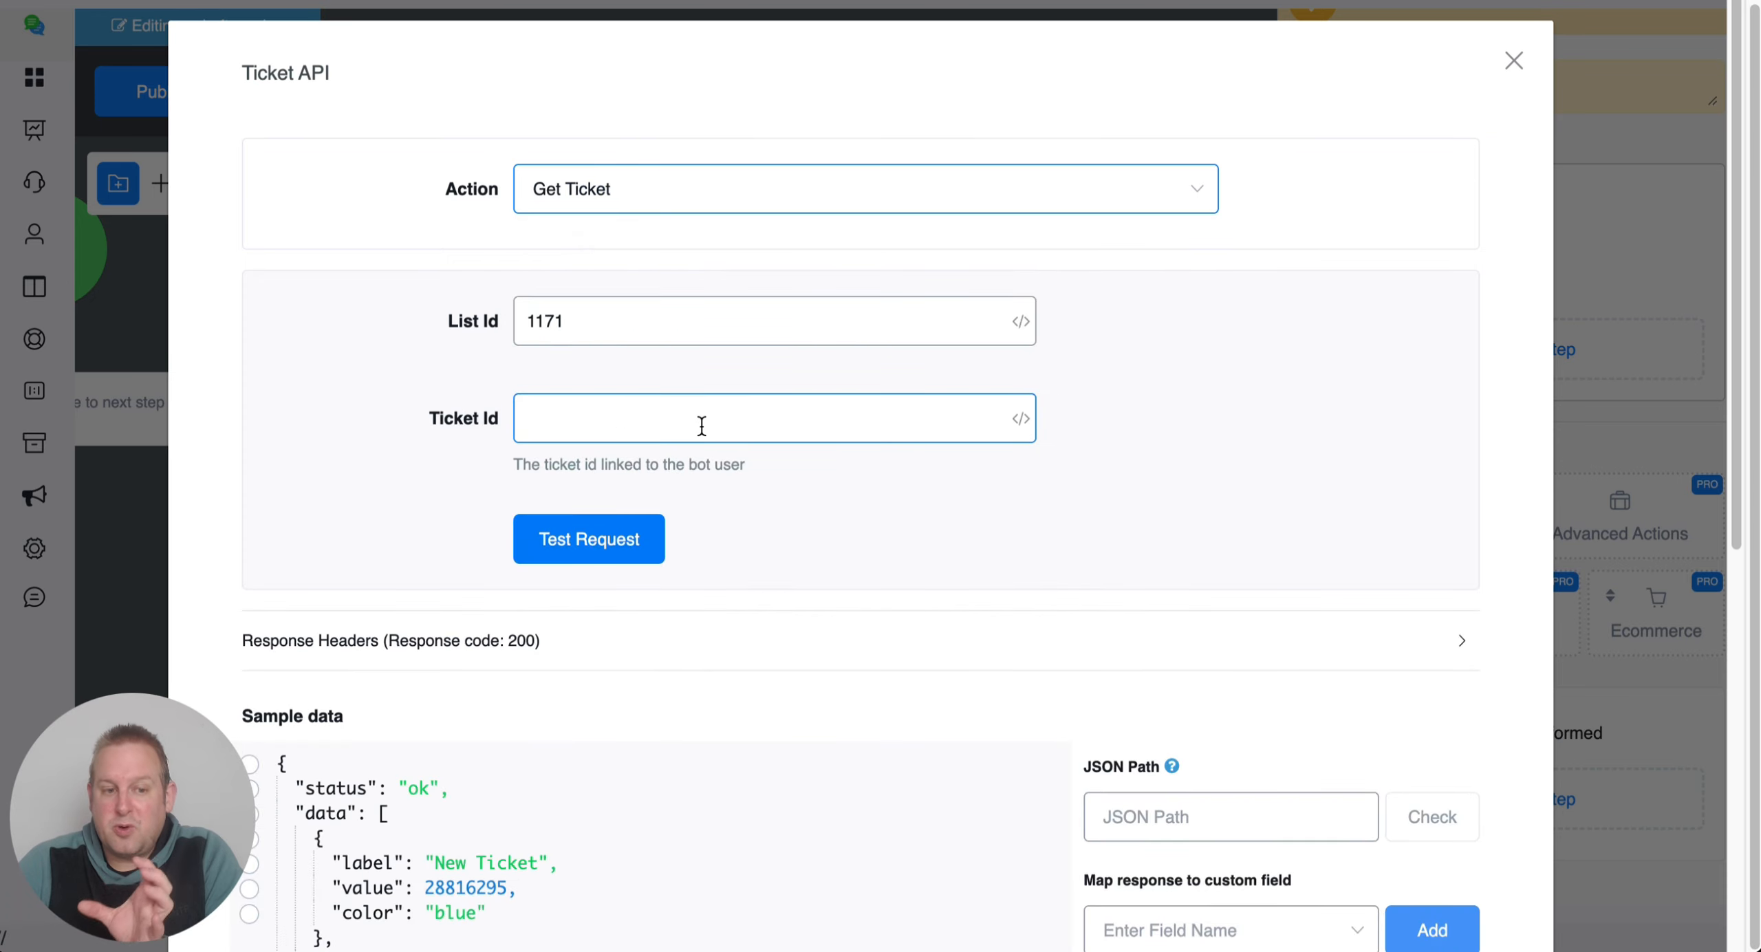
pyautogui.click(752, 188)
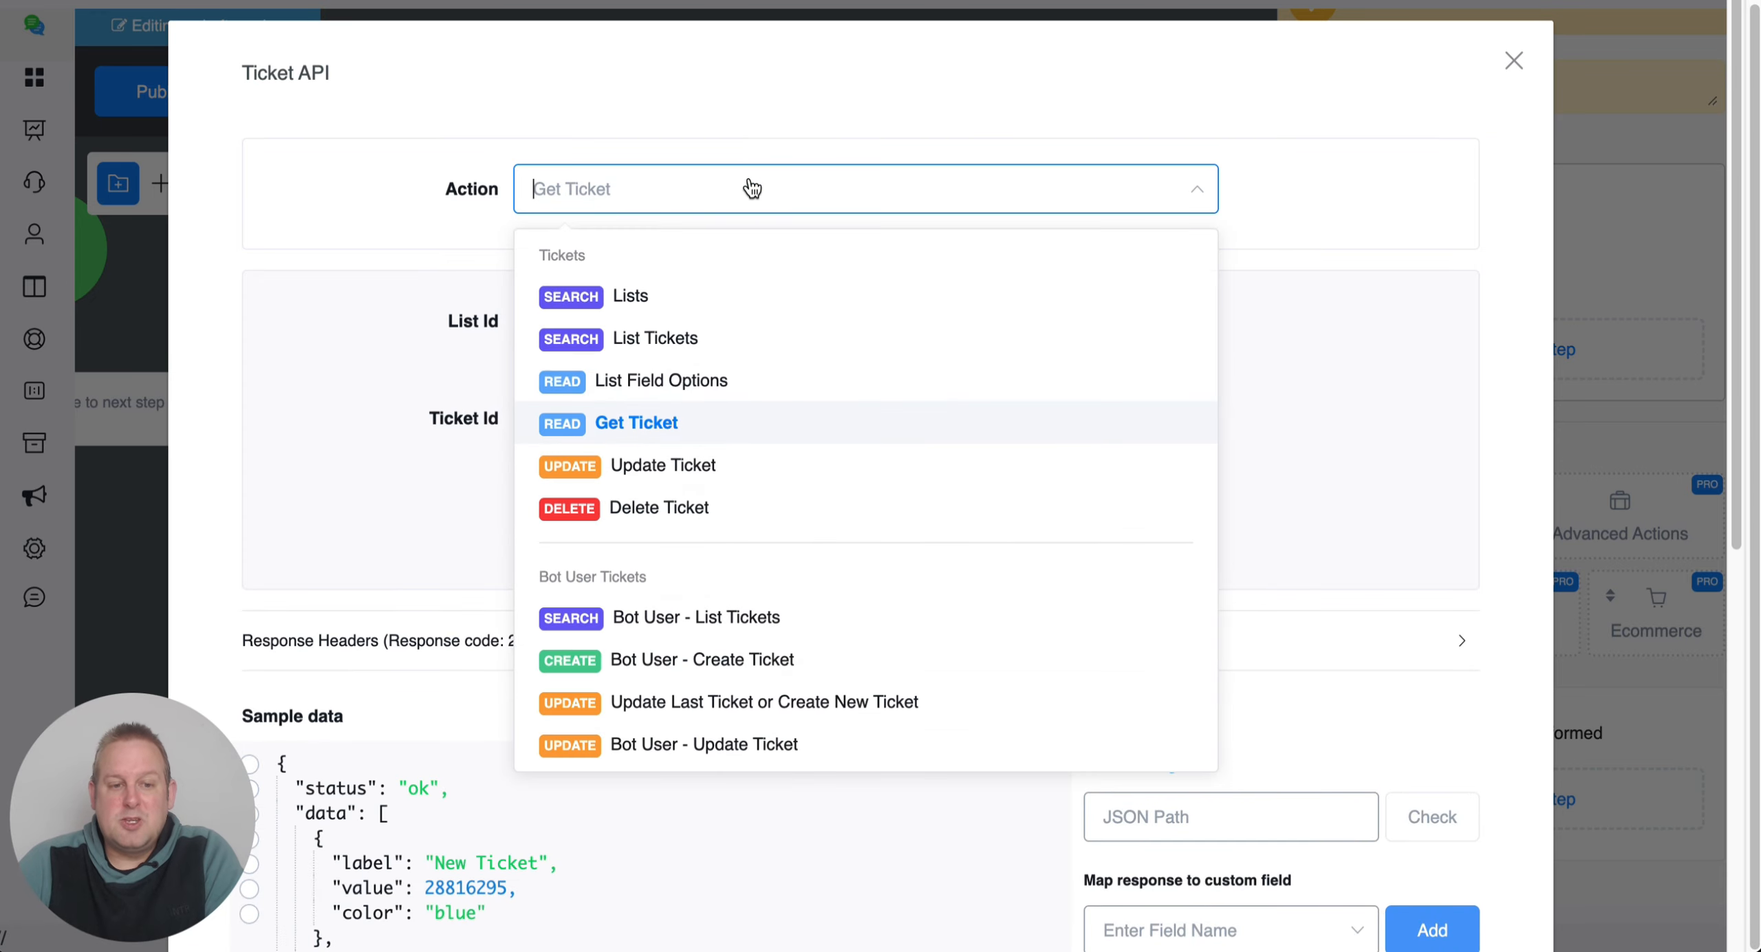
pyautogui.click(677, 344)
# Test List Tickets and point the JSON path at $.data[0].id, the first ticket's id.
pyautogui.click(606, 762)
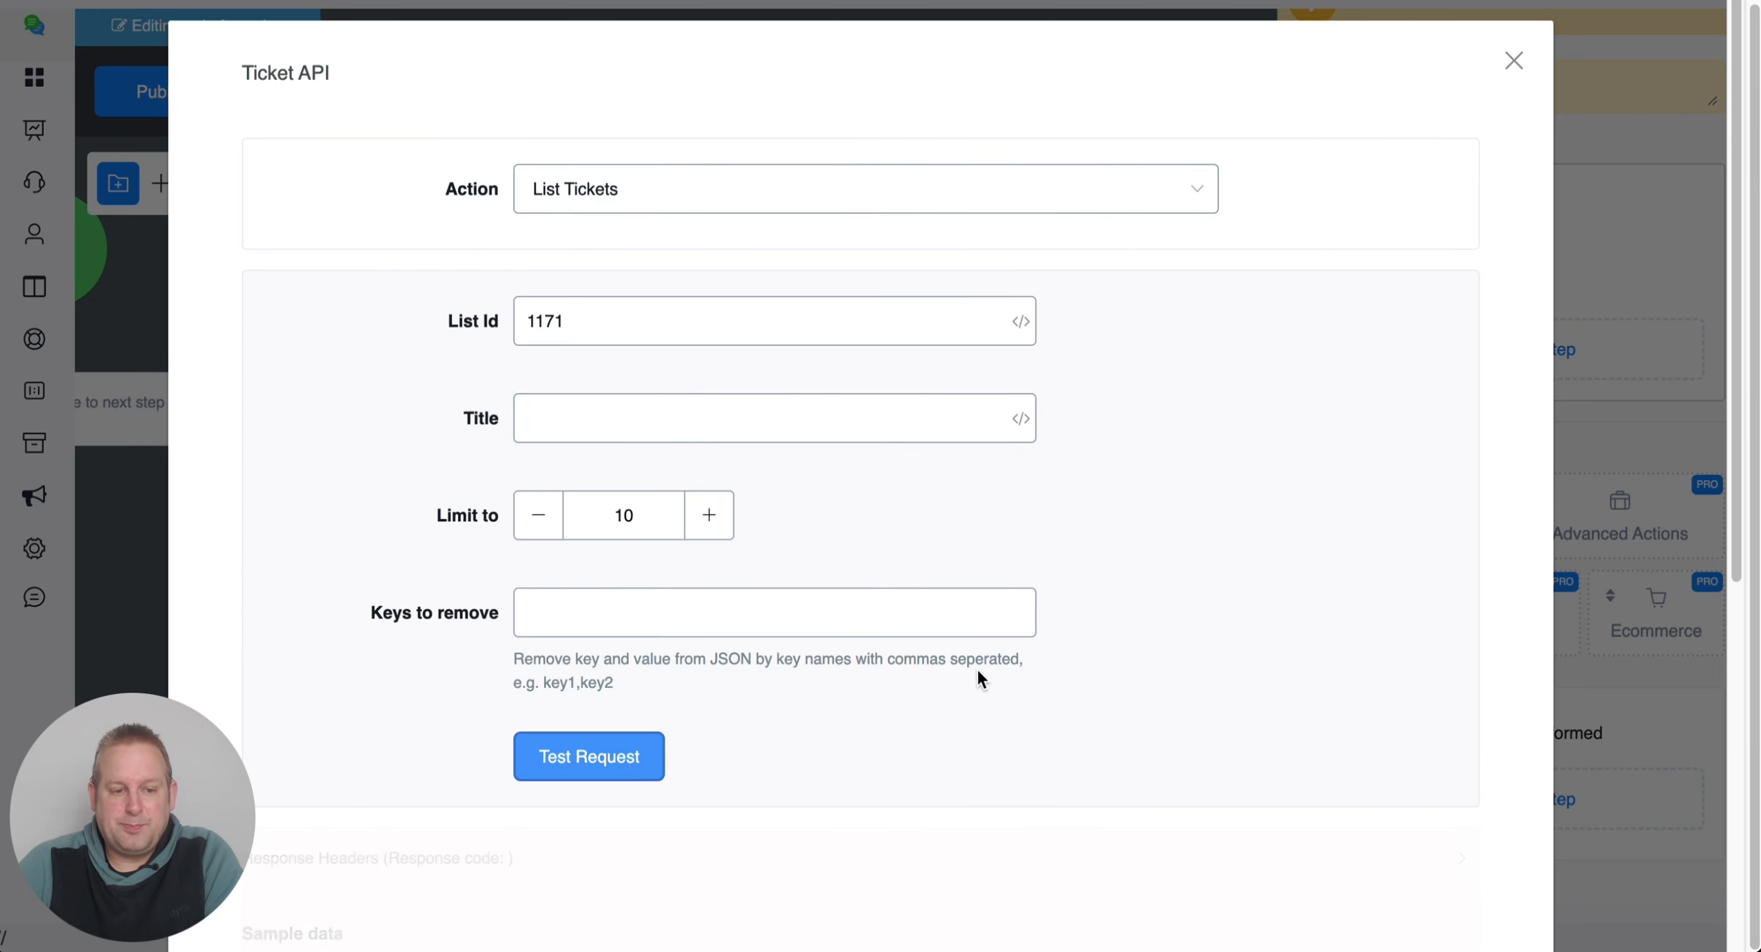
pyautogui.scroll(-5, 973, 663)
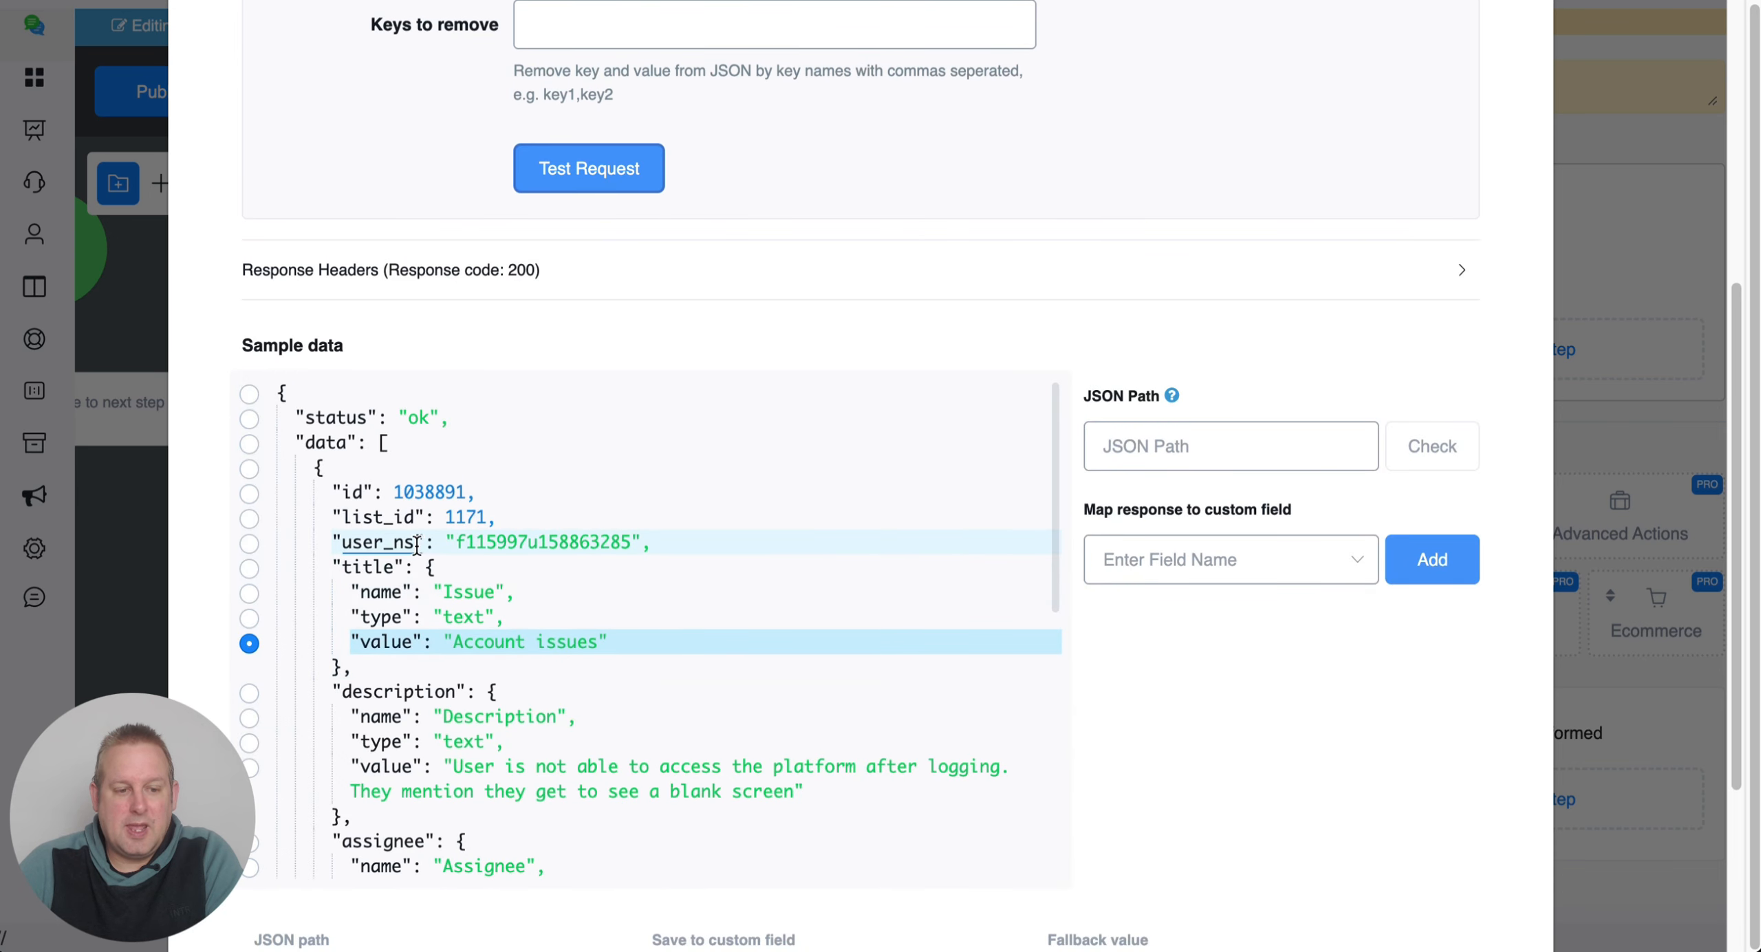
pyautogui.click(419, 492)
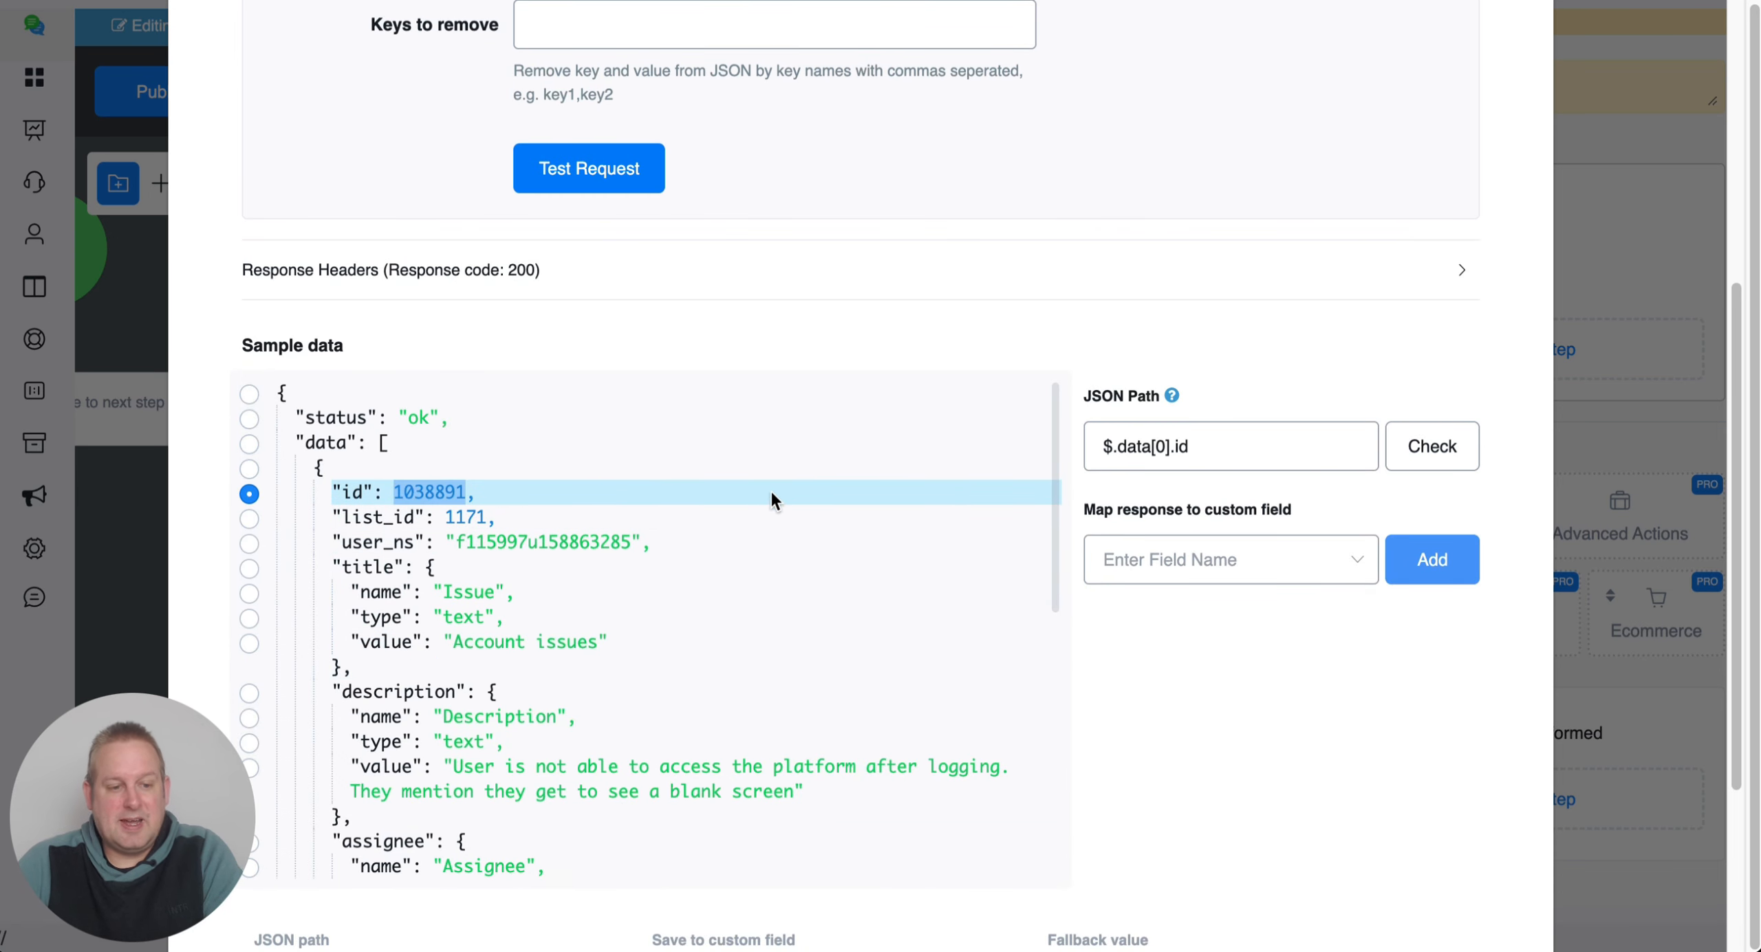
pyautogui.scroll(-10, 773, 490)
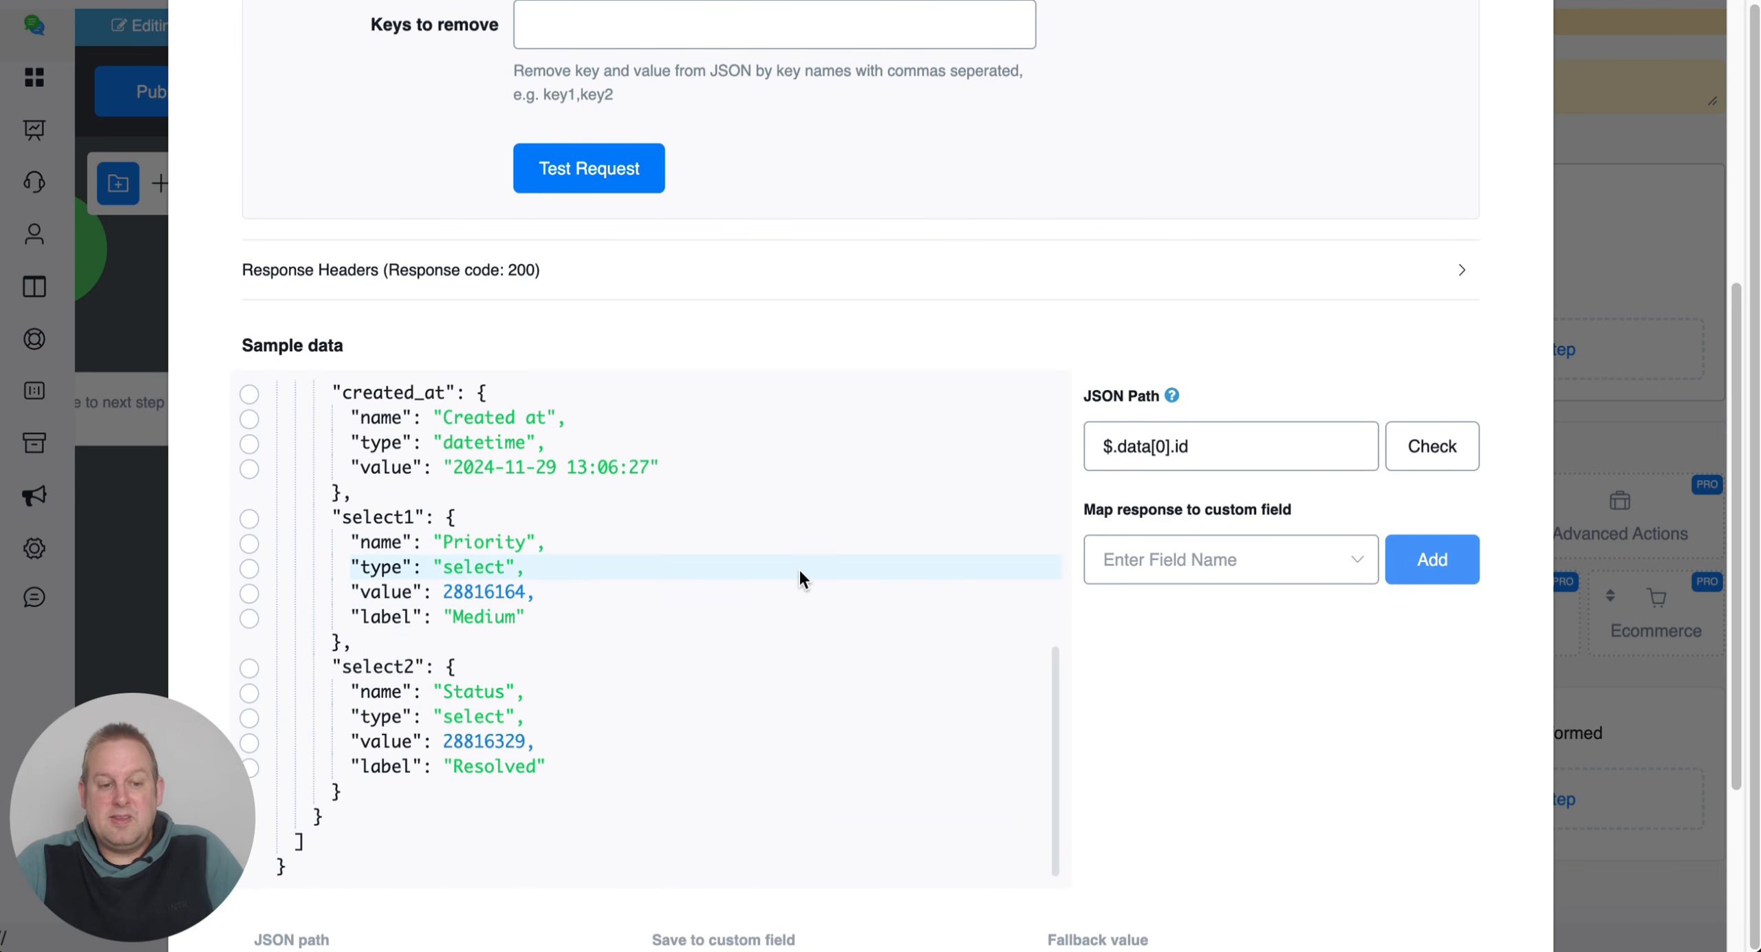
pyautogui.scroll(10, 795, 570)
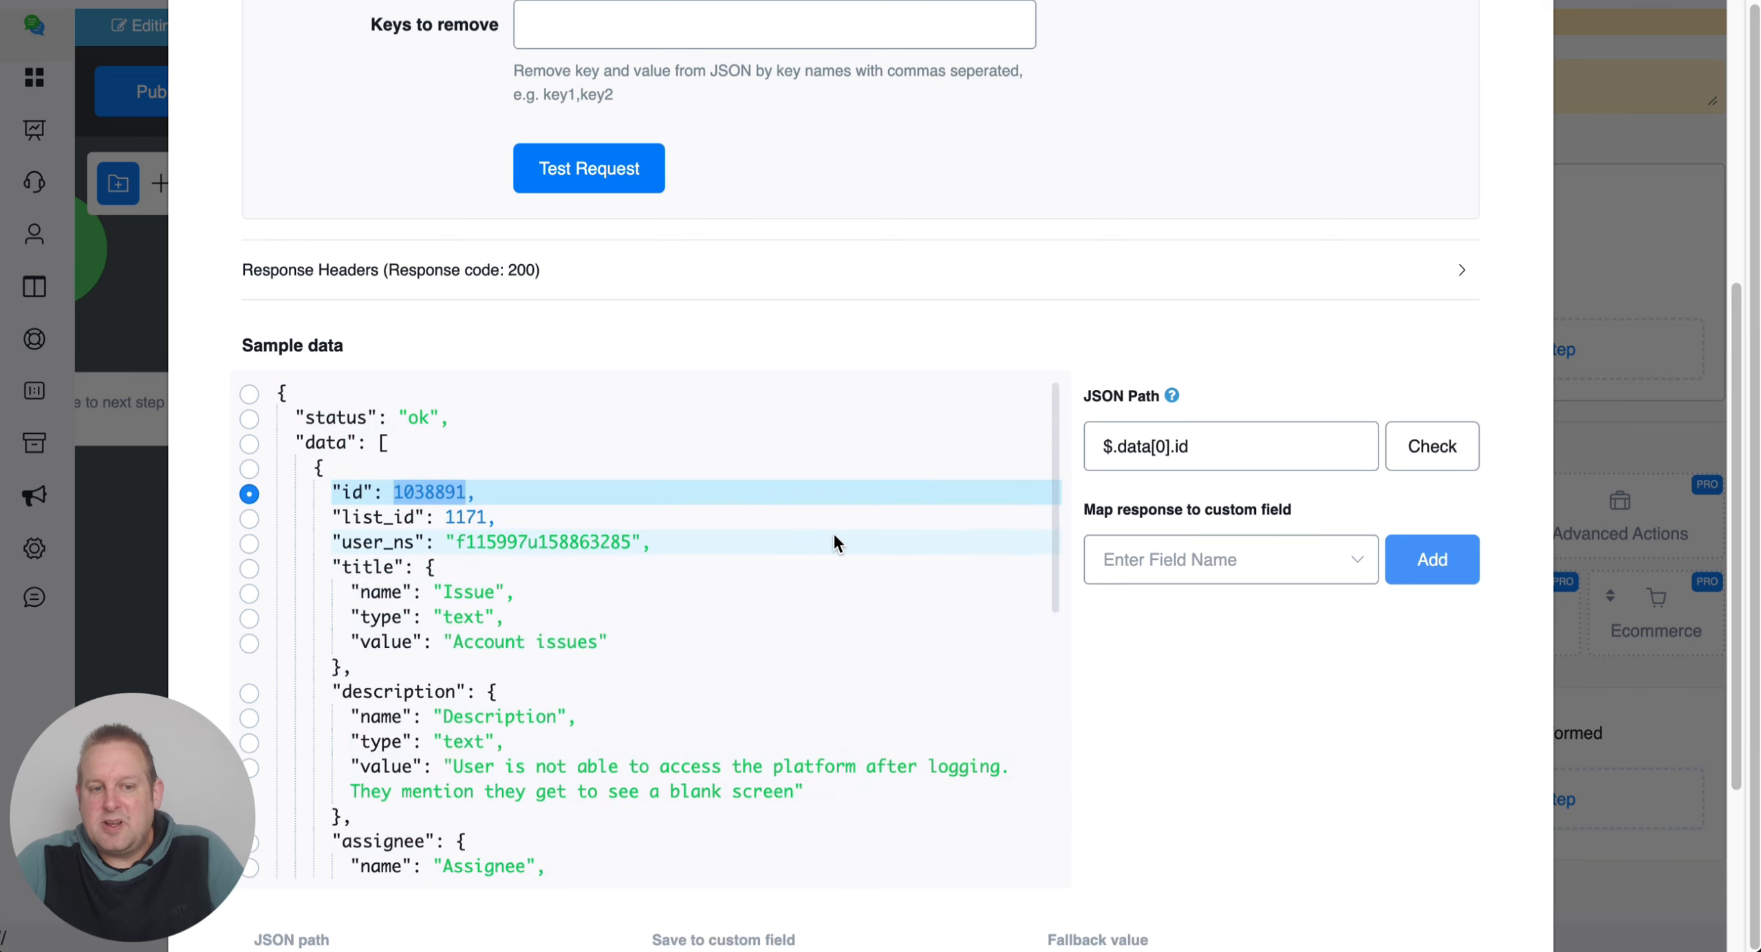
pyautogui.scroll(10, 833, 531)
pyautogui.click(735, 189)
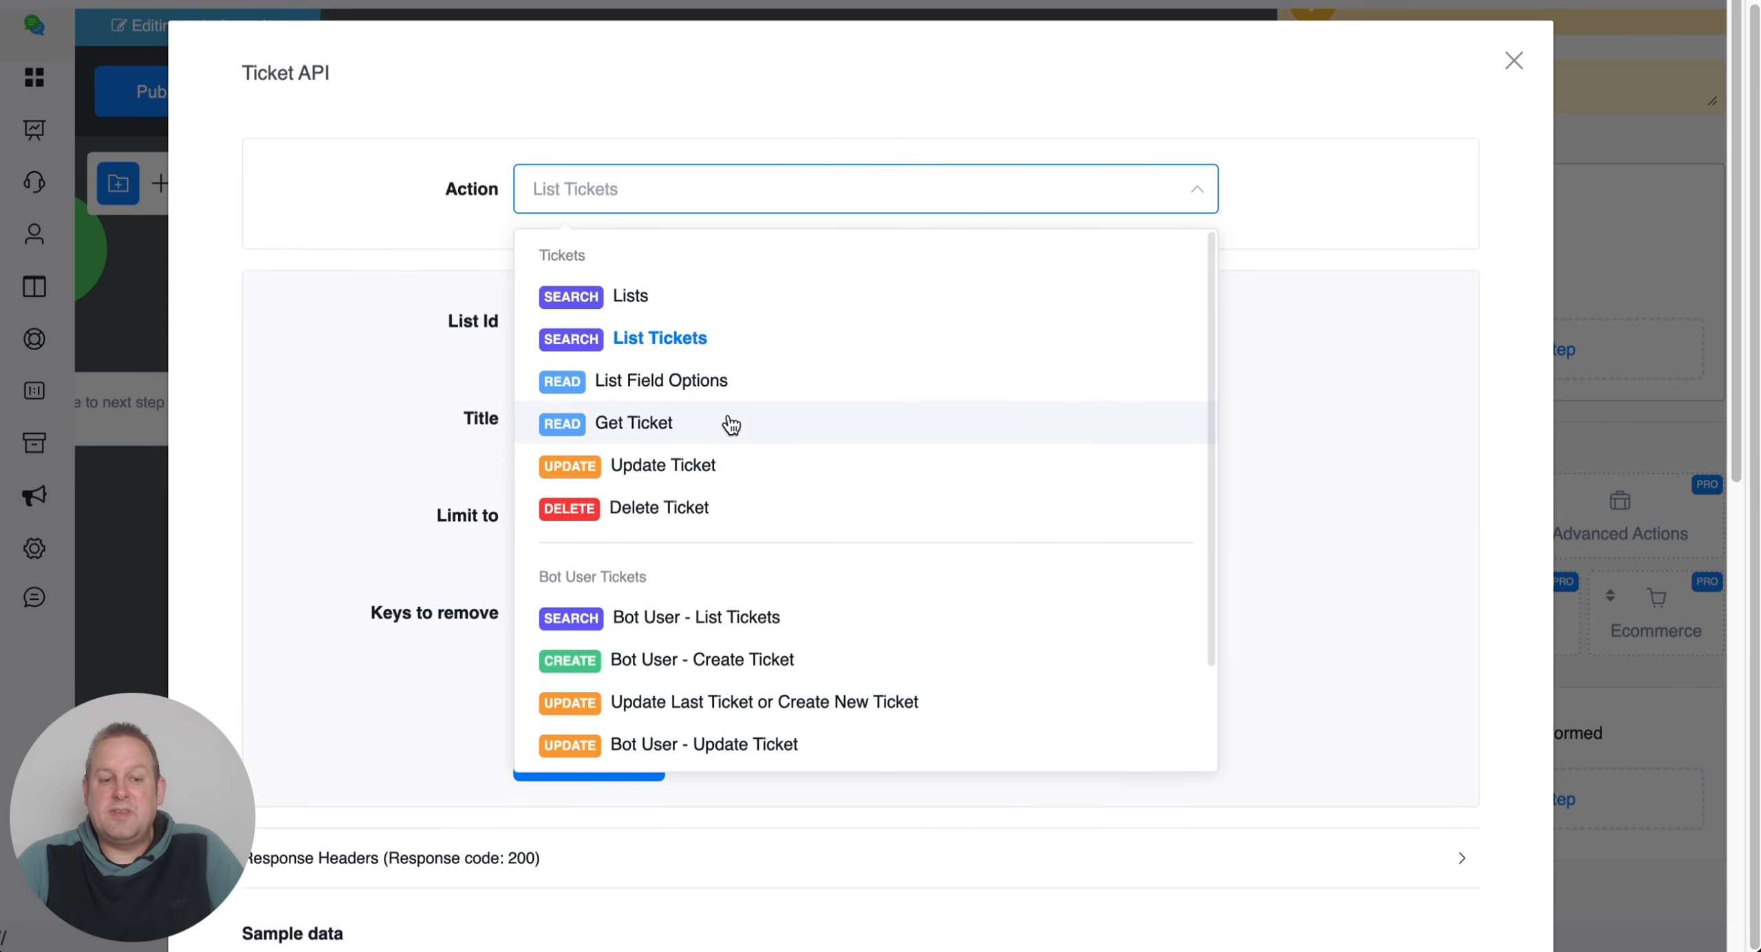
# Choose Get Ticket for list 1171 and paste the first ticket's id into Ticket Id.
pyautogui.click(731, 425)
pyautogui.click(677, 323)
pyautogui.doubleClick(677, 324)
pyautogui.click(658, 417)
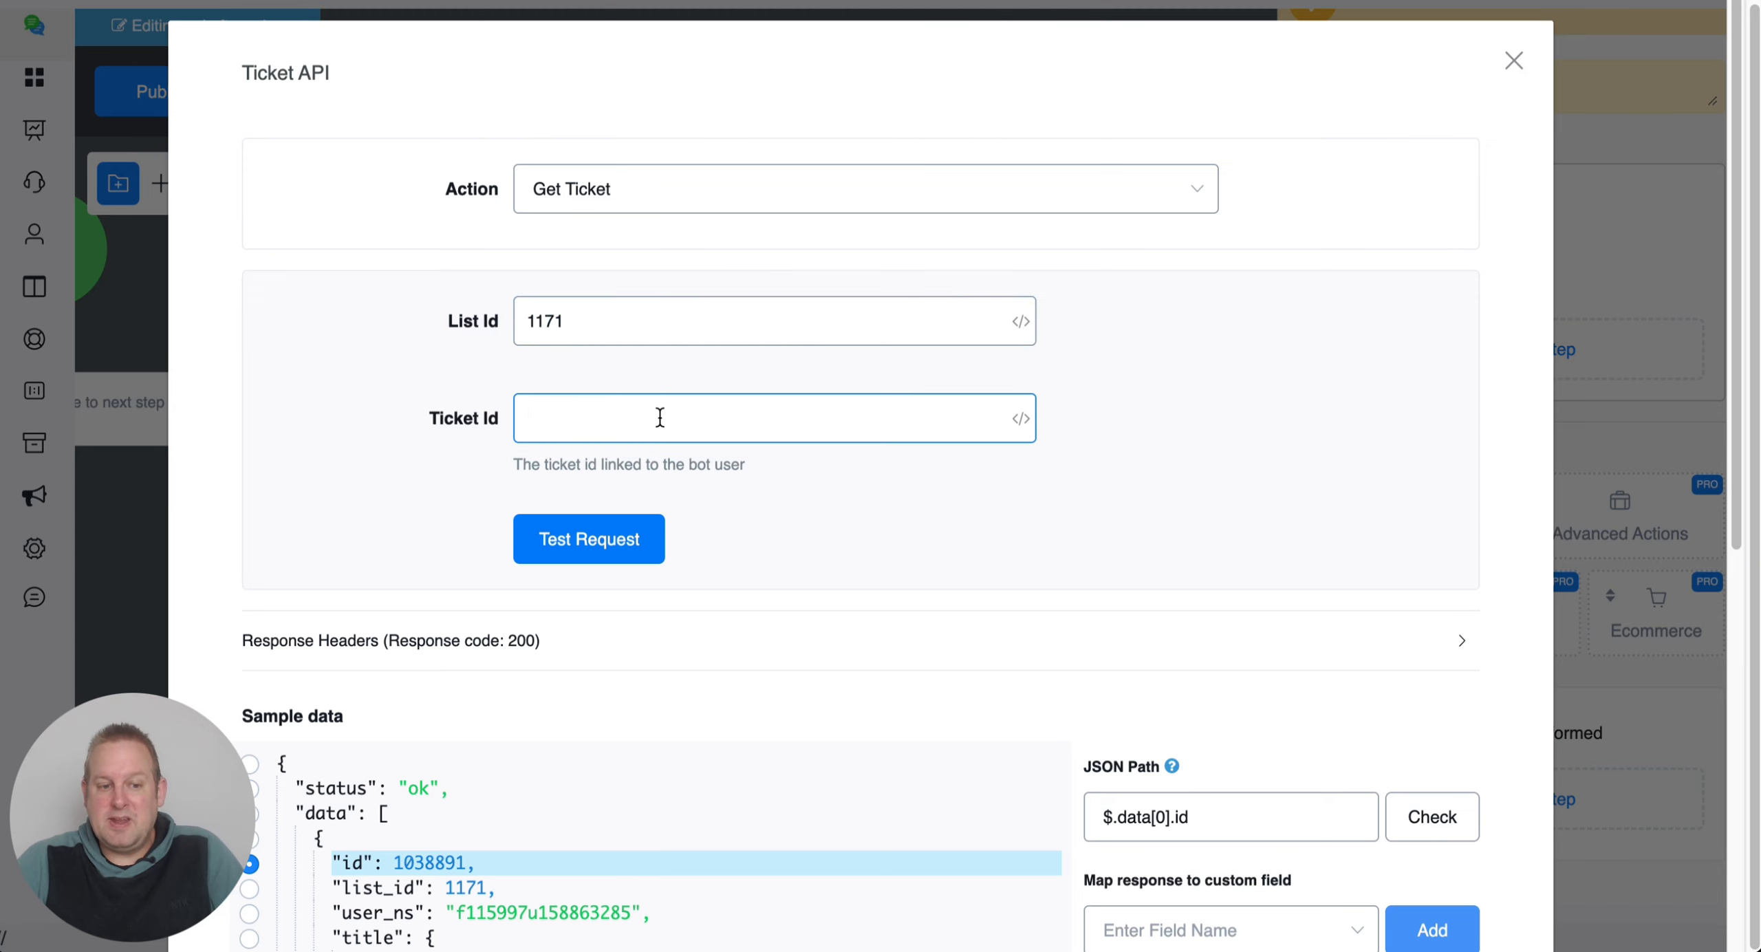
pyautogui.write('1038891')
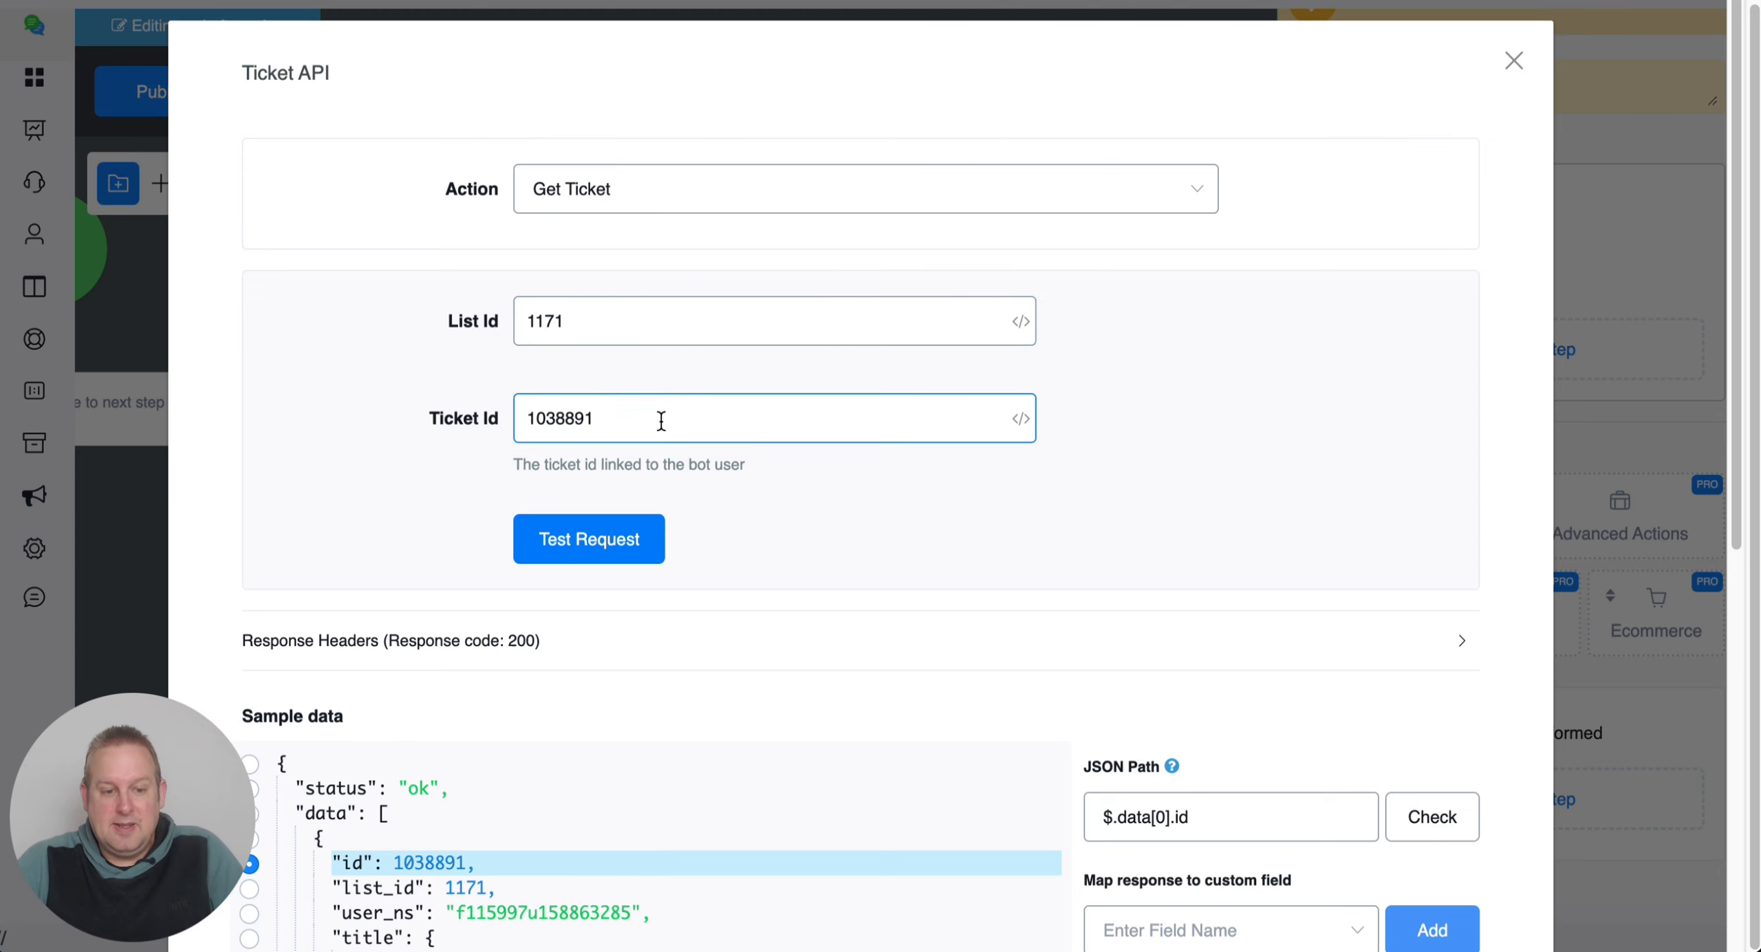
# Test Get Ticket and review the returned Account issues ticket with Status Resolved.
pyautogui.click(589, 538)
pyautogui.scroll(-7, 966, 562)
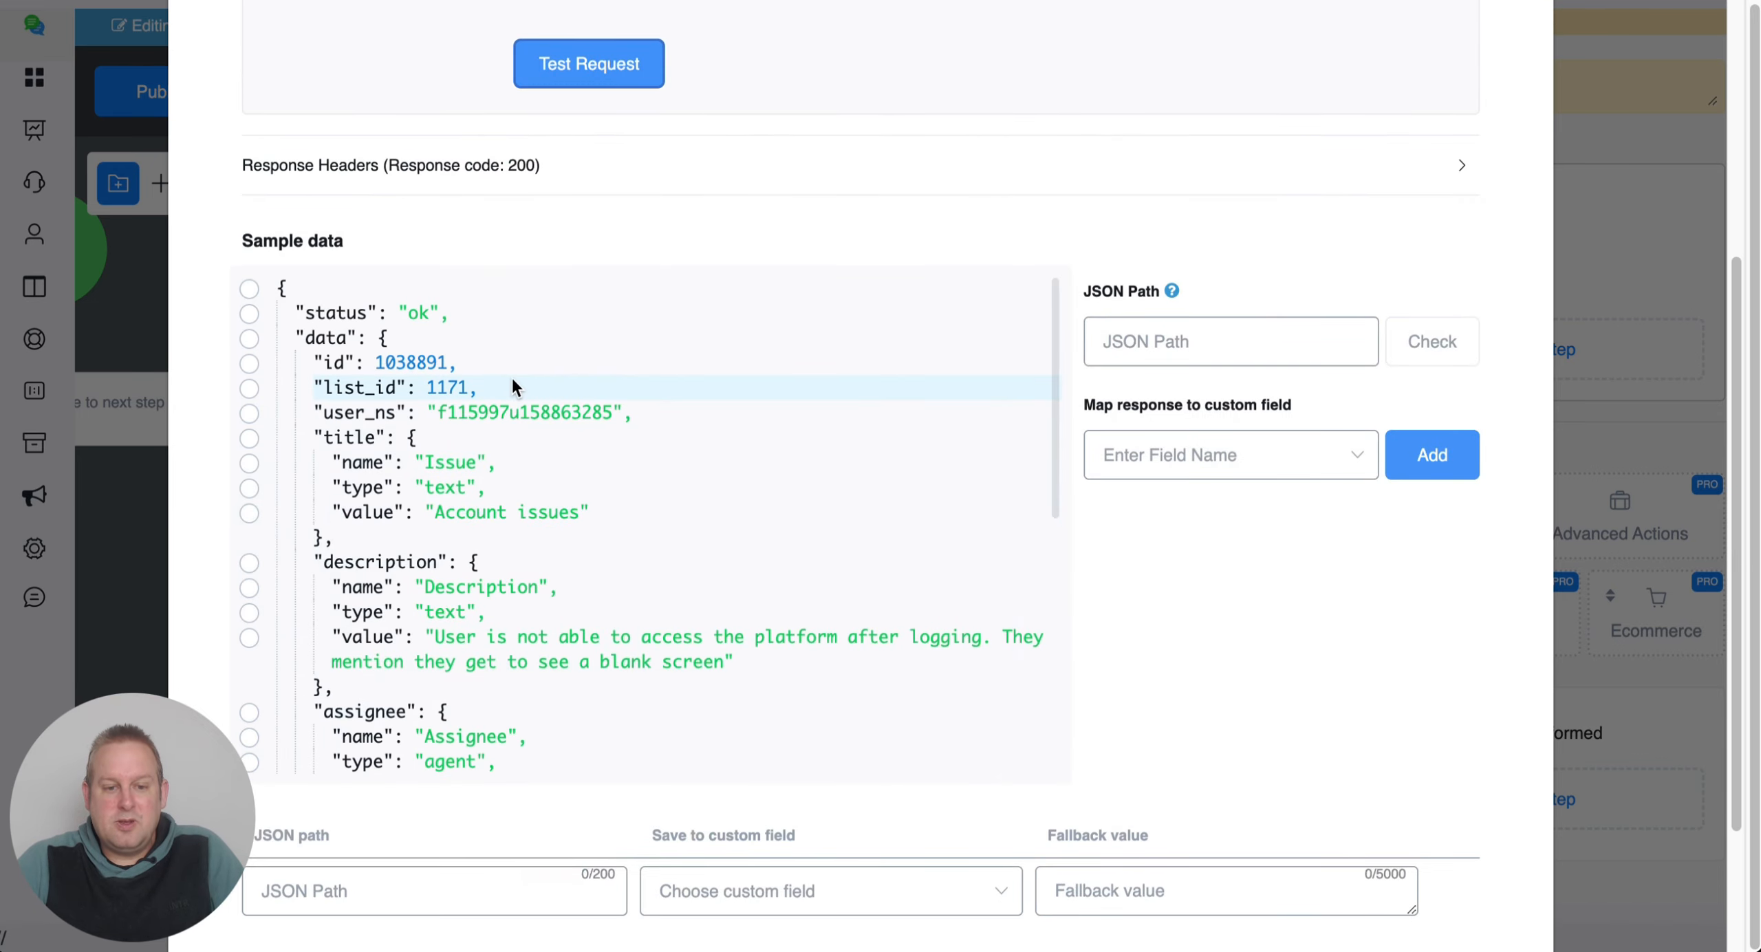
pyautogui.scroll(-10, 513, 377)
pyautogui.scroll(7, 514, 377)
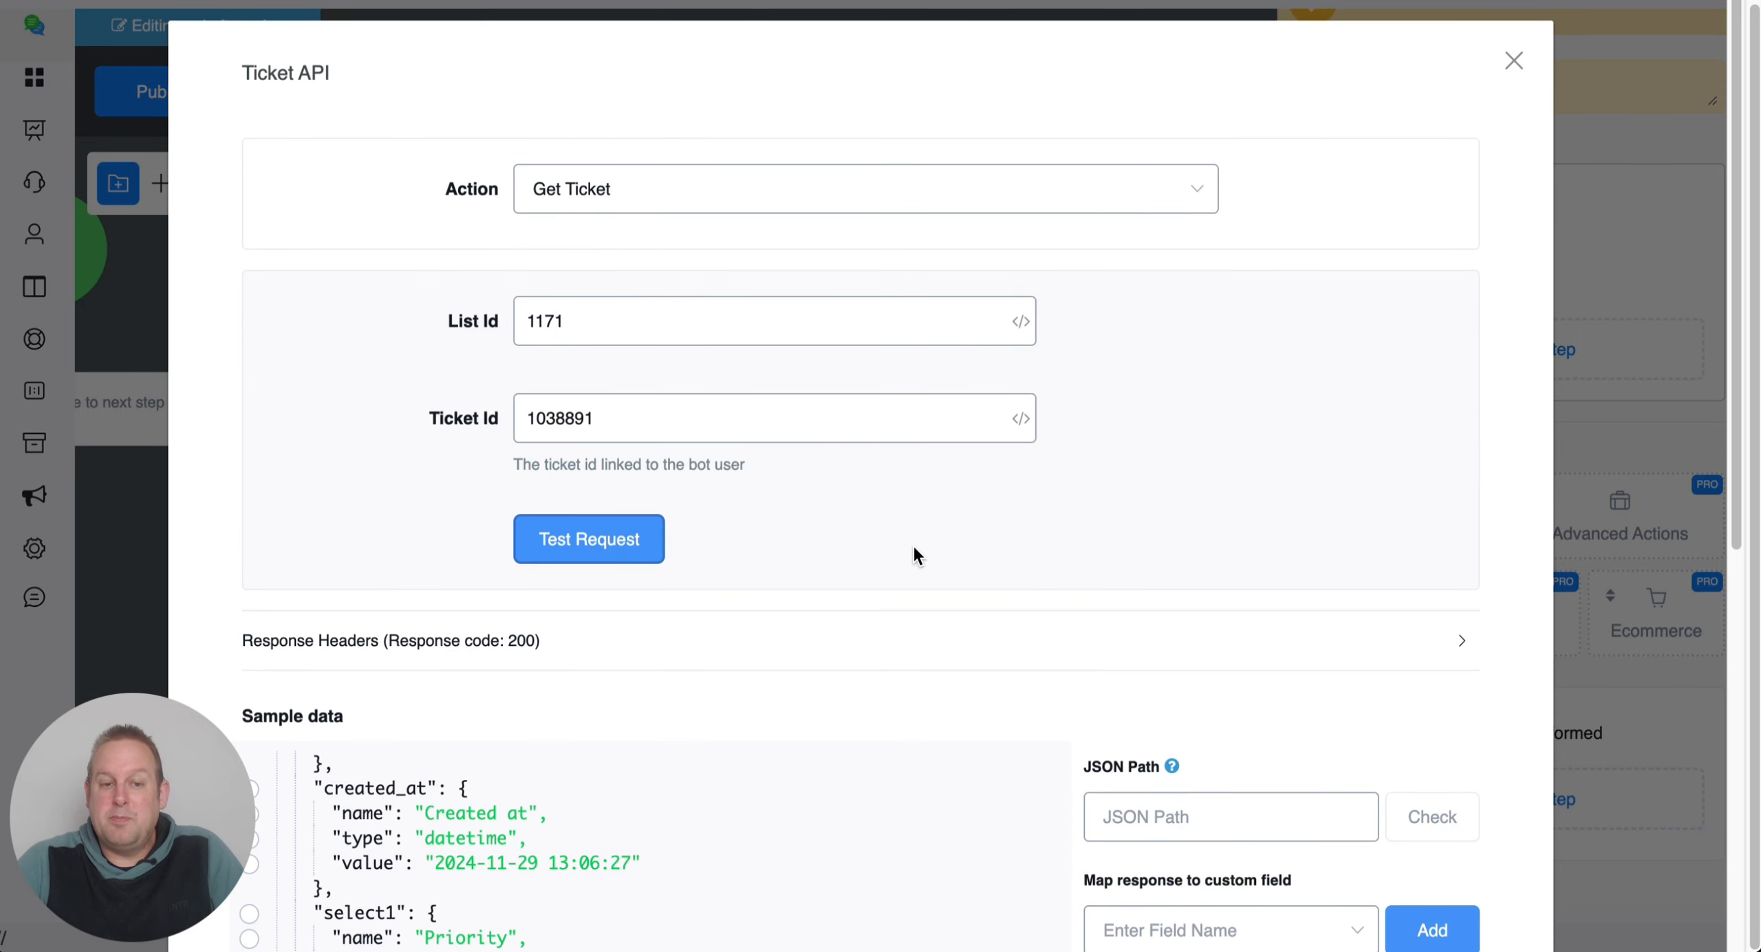
pyautogui.scroll(-10, 912, 543)
pyautogui.scroll(10, 878, 426)
pyautogui.scroll(1, 567, 241)
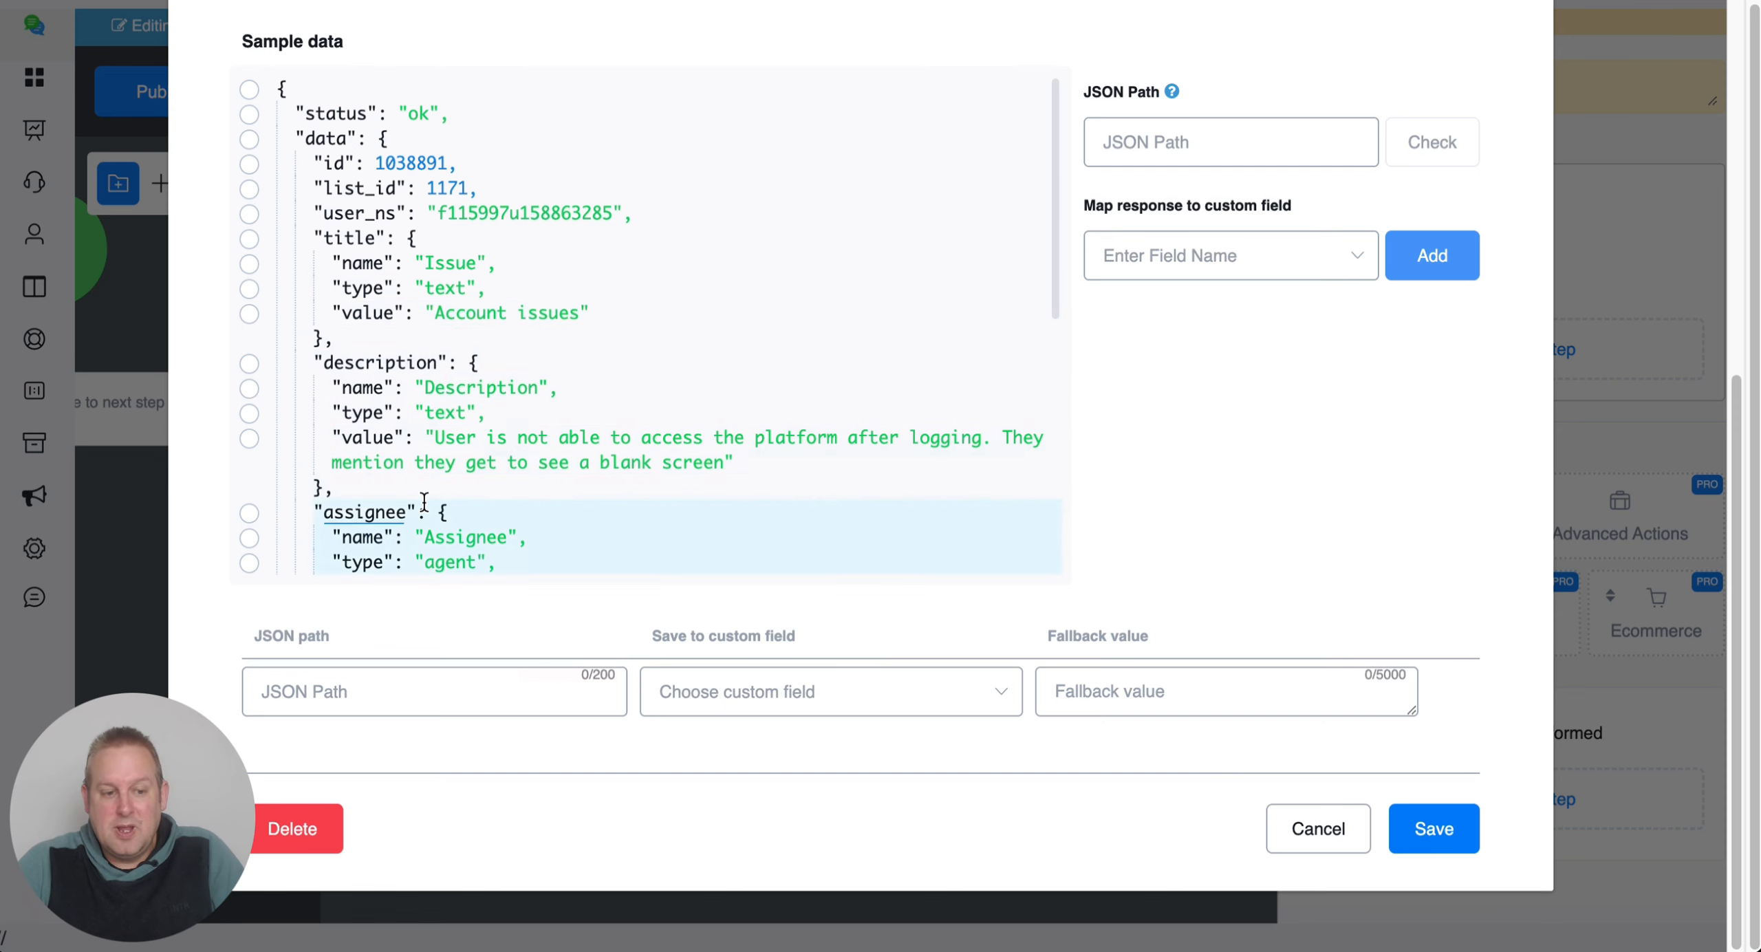
pyautogui.scroll(-2, 504, 470)
pyautogui.scroll(-4, 592, 427)
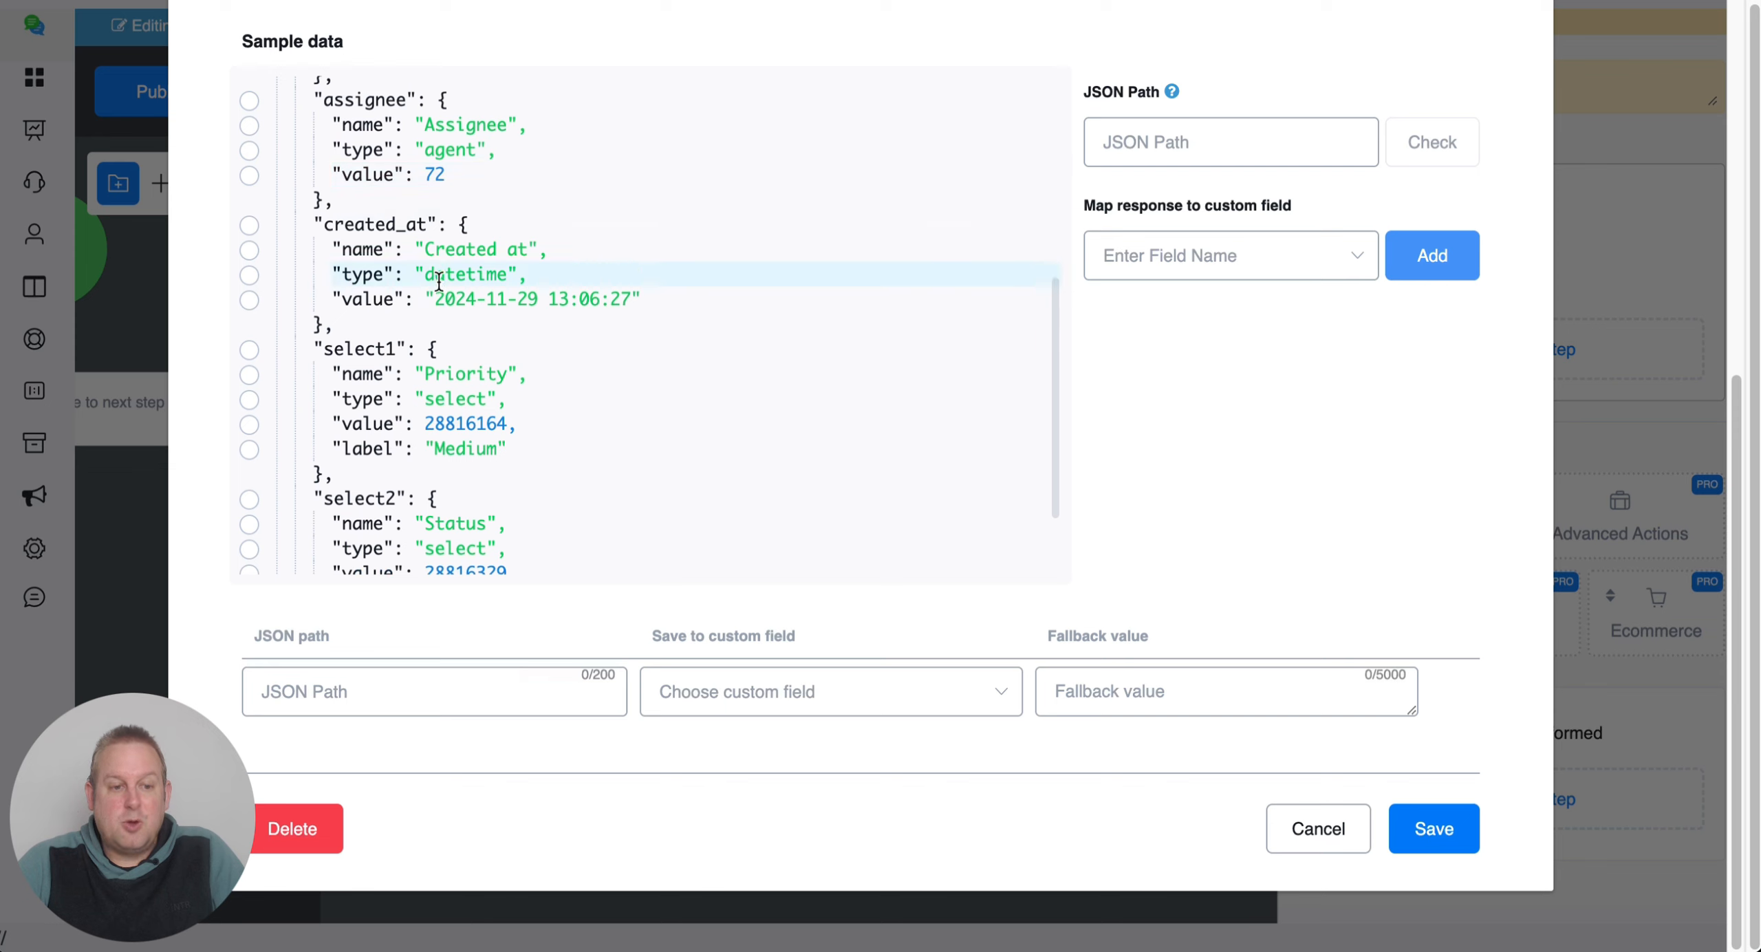
pyautogui.scroll(-2, 543, 406)
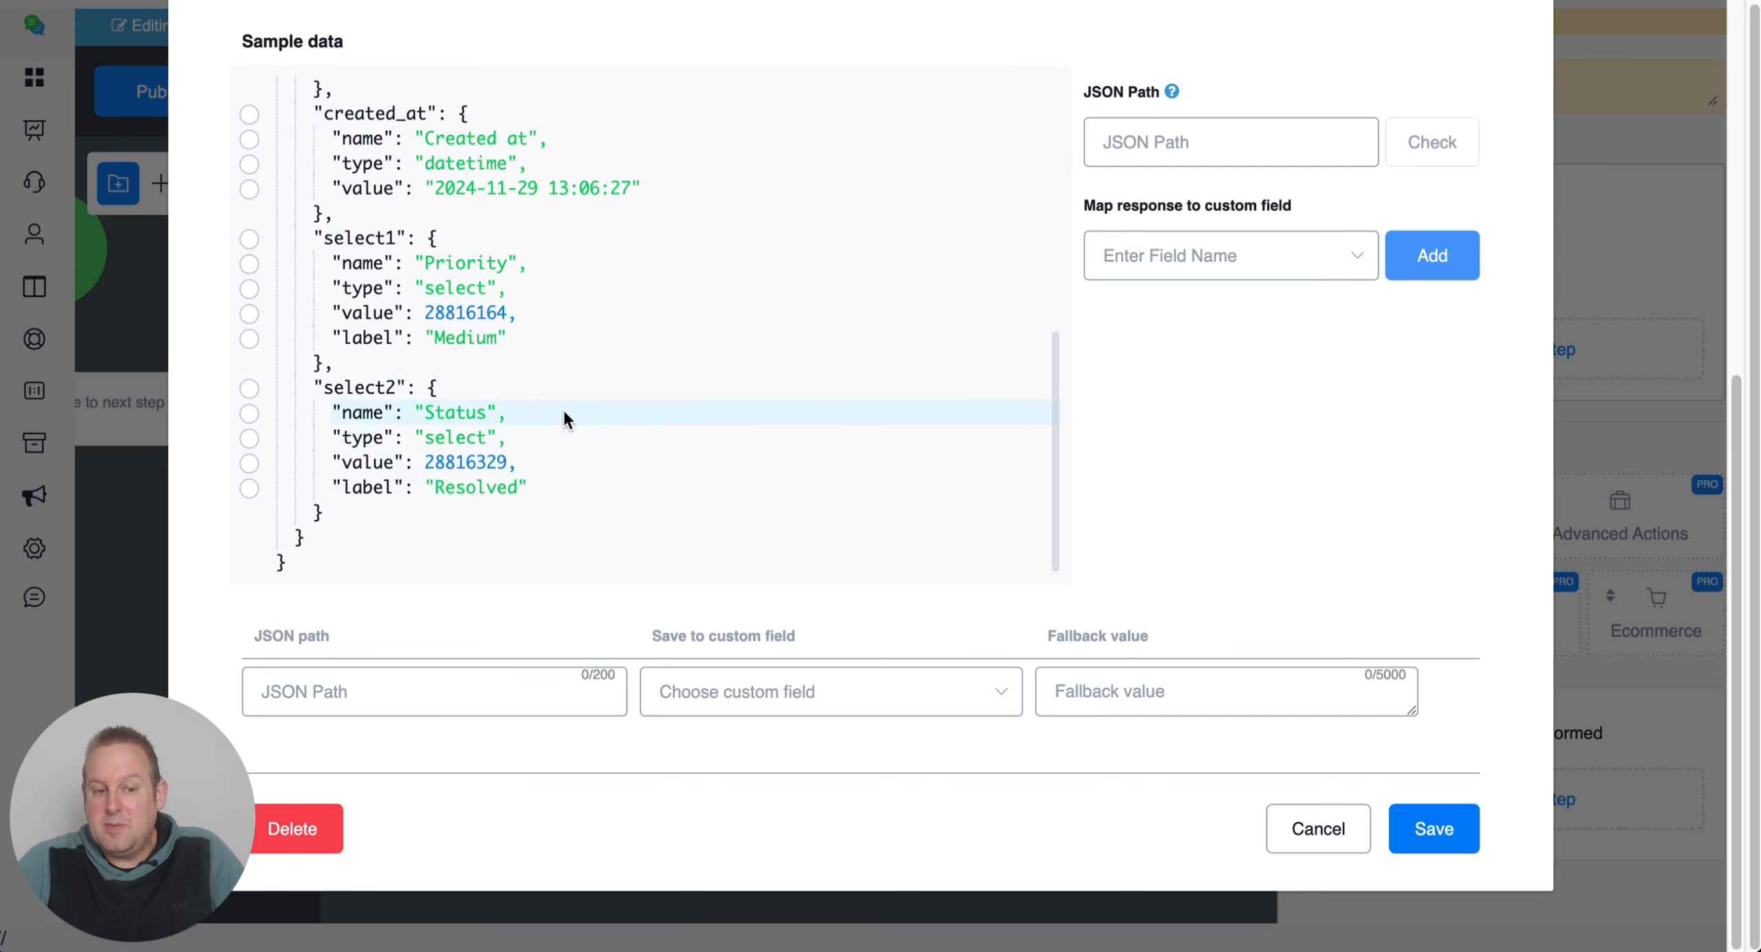
pyautogui.scroll(8, 682, 541)
pyautogui.scroll(5, 1176, 344)
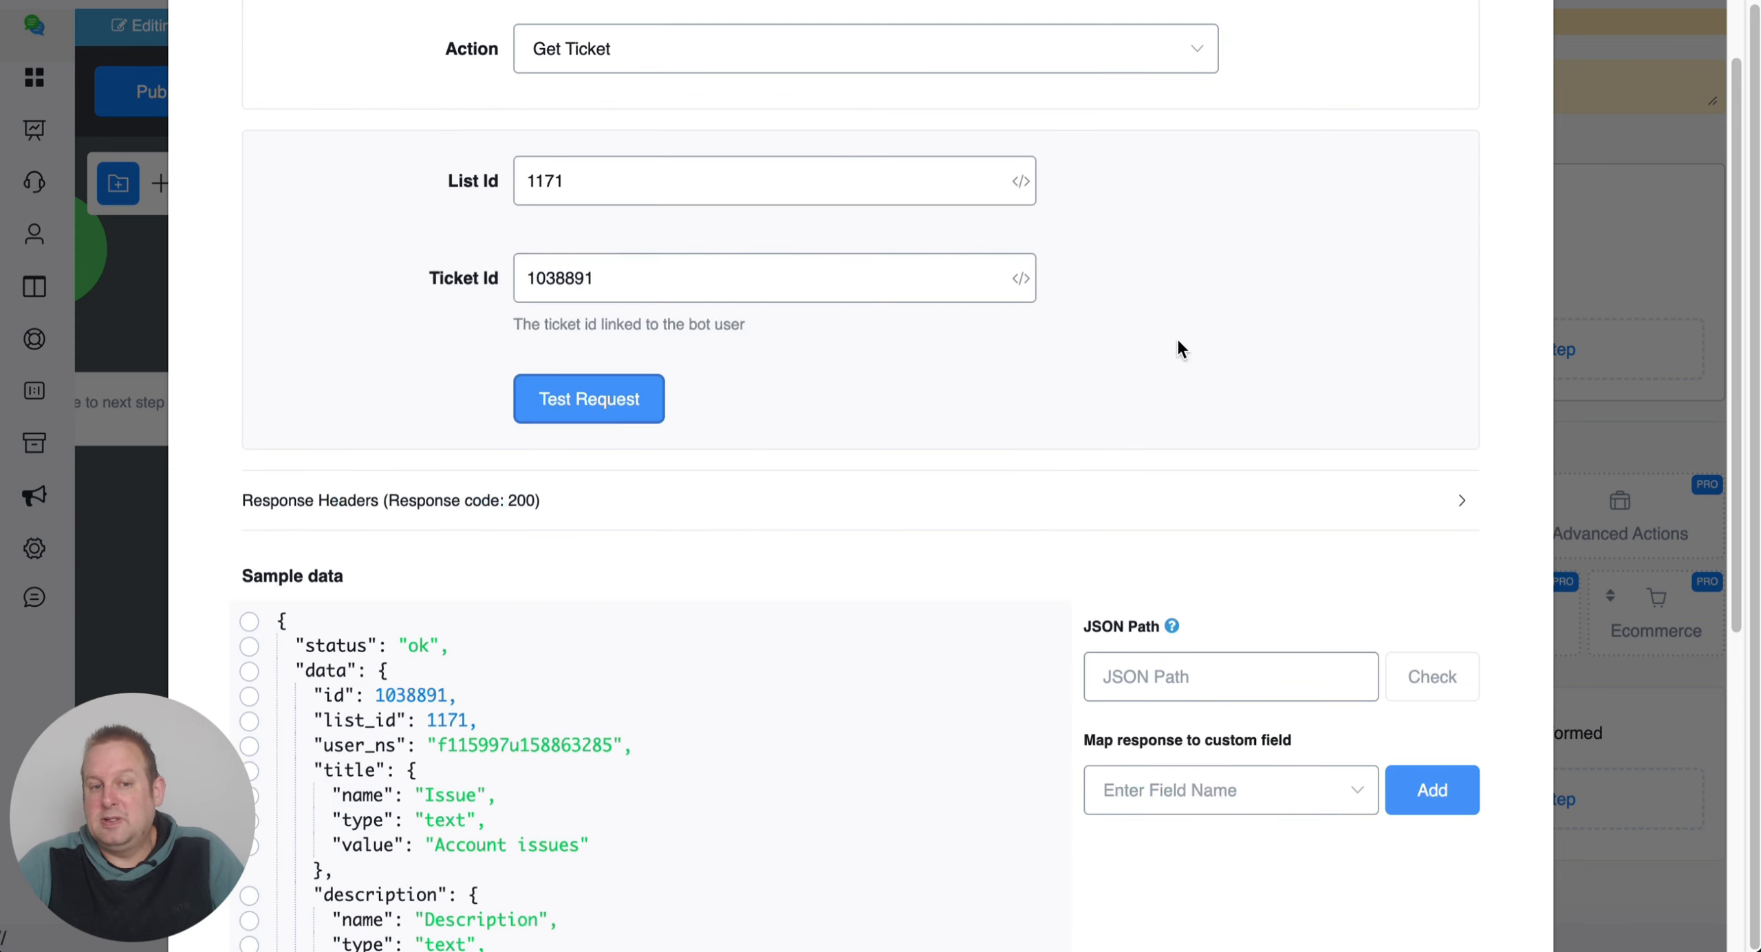
pyautogui.scroll(3, 1101, 317)
pyautogui.click(806, 183)
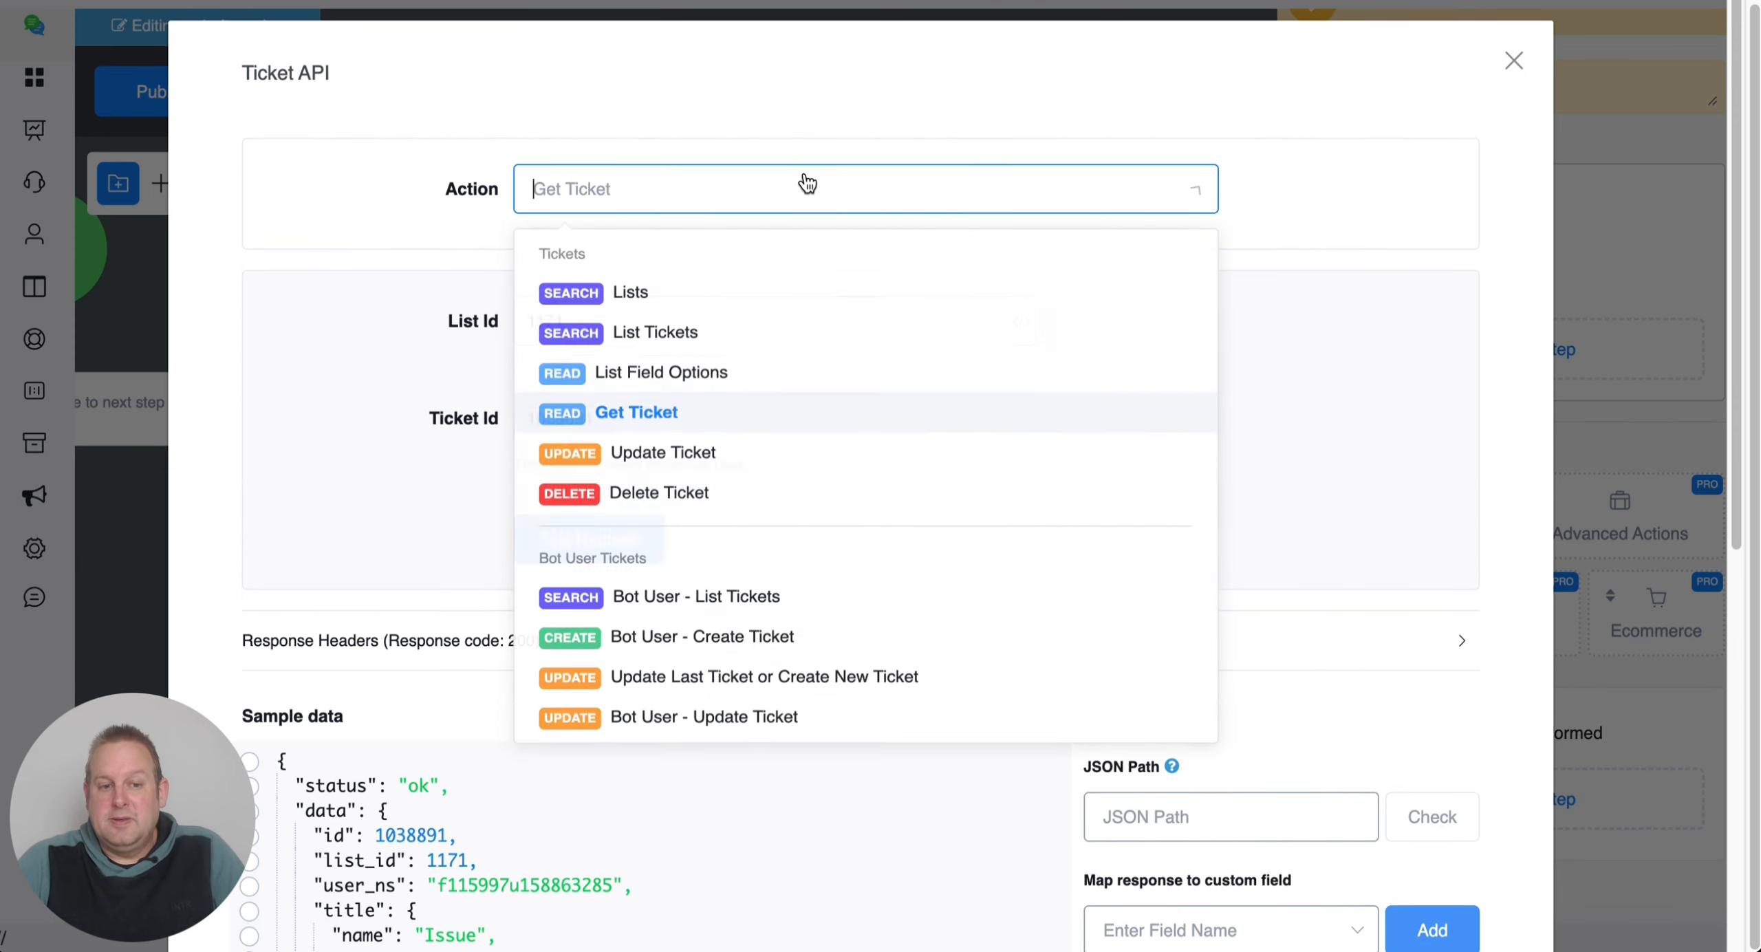
# Switch the action to Update Ticket, keeping list 1171 and the same ticket id.
pyautogui.click(764, 475)
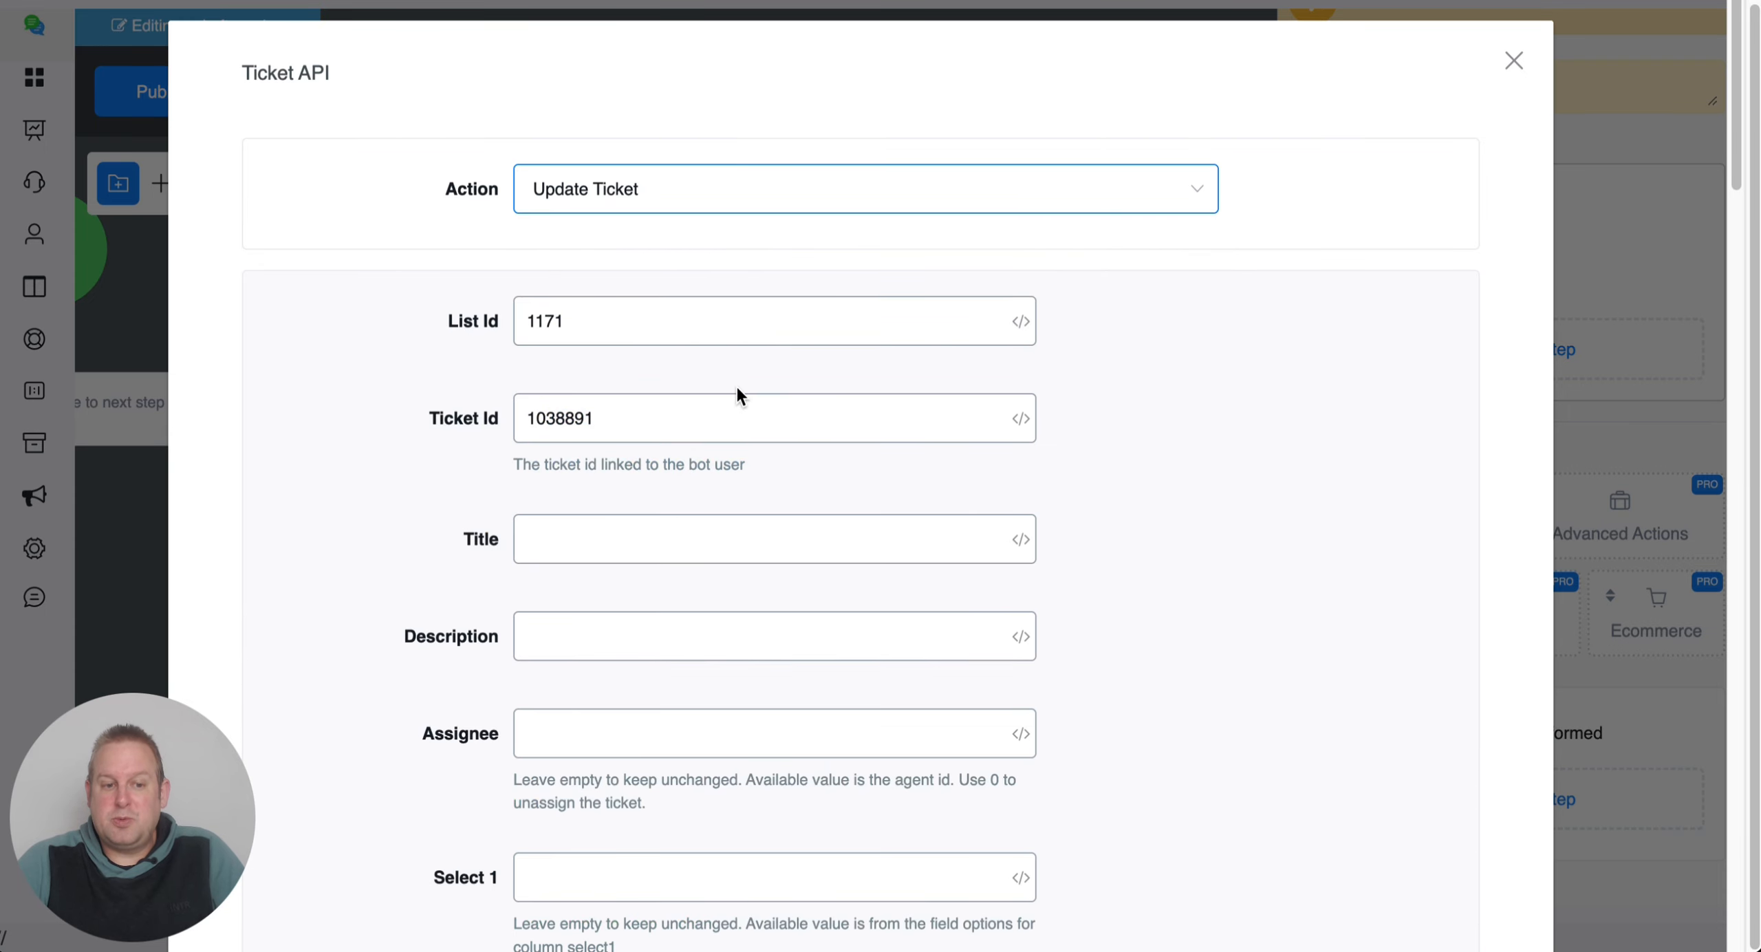
pyautogui.scroll(-5, 669, 446)
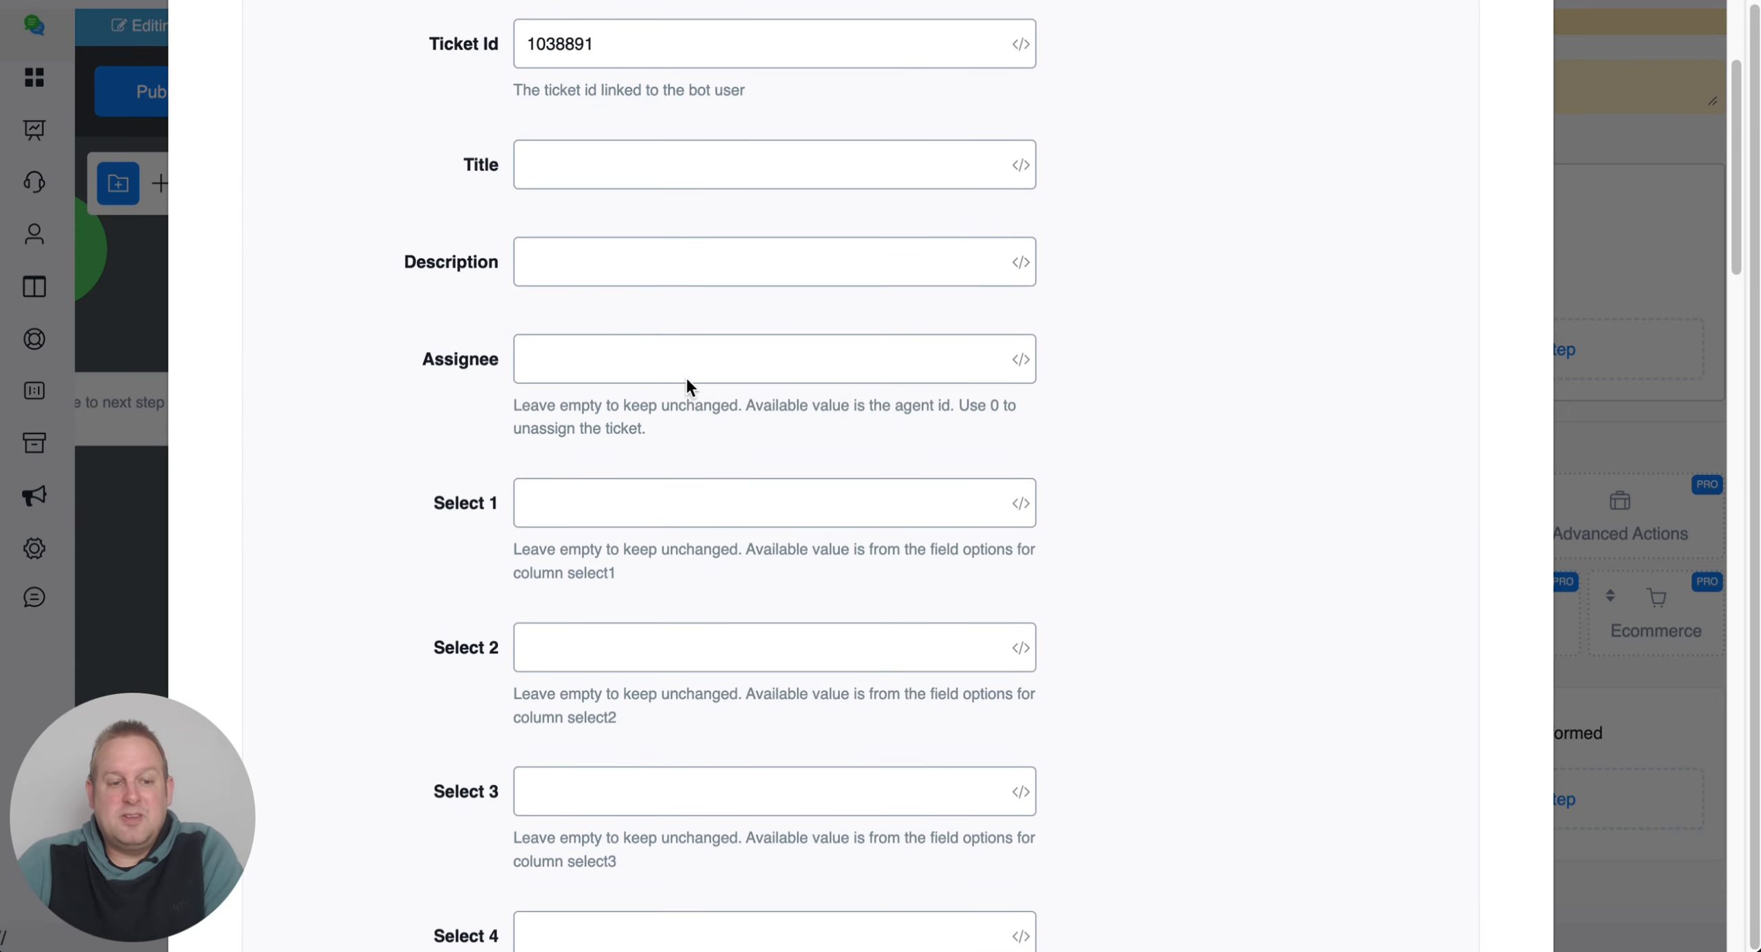
pyautogui.click(639, 168)
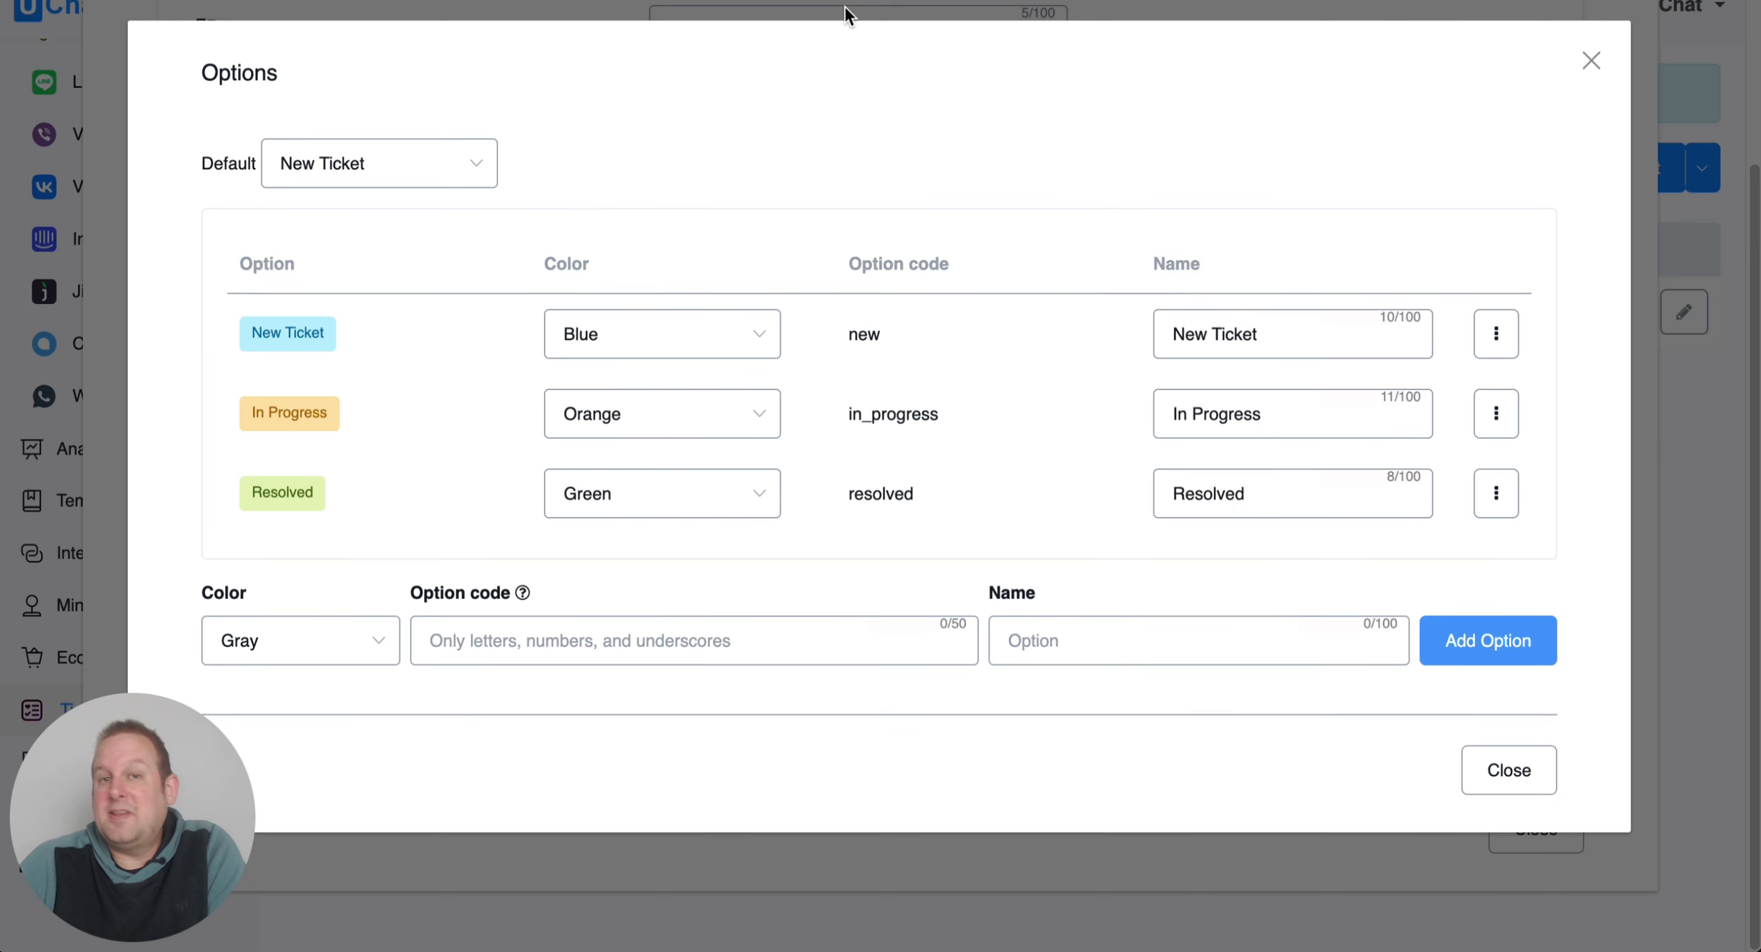
pyautogui.click(1592, 61)
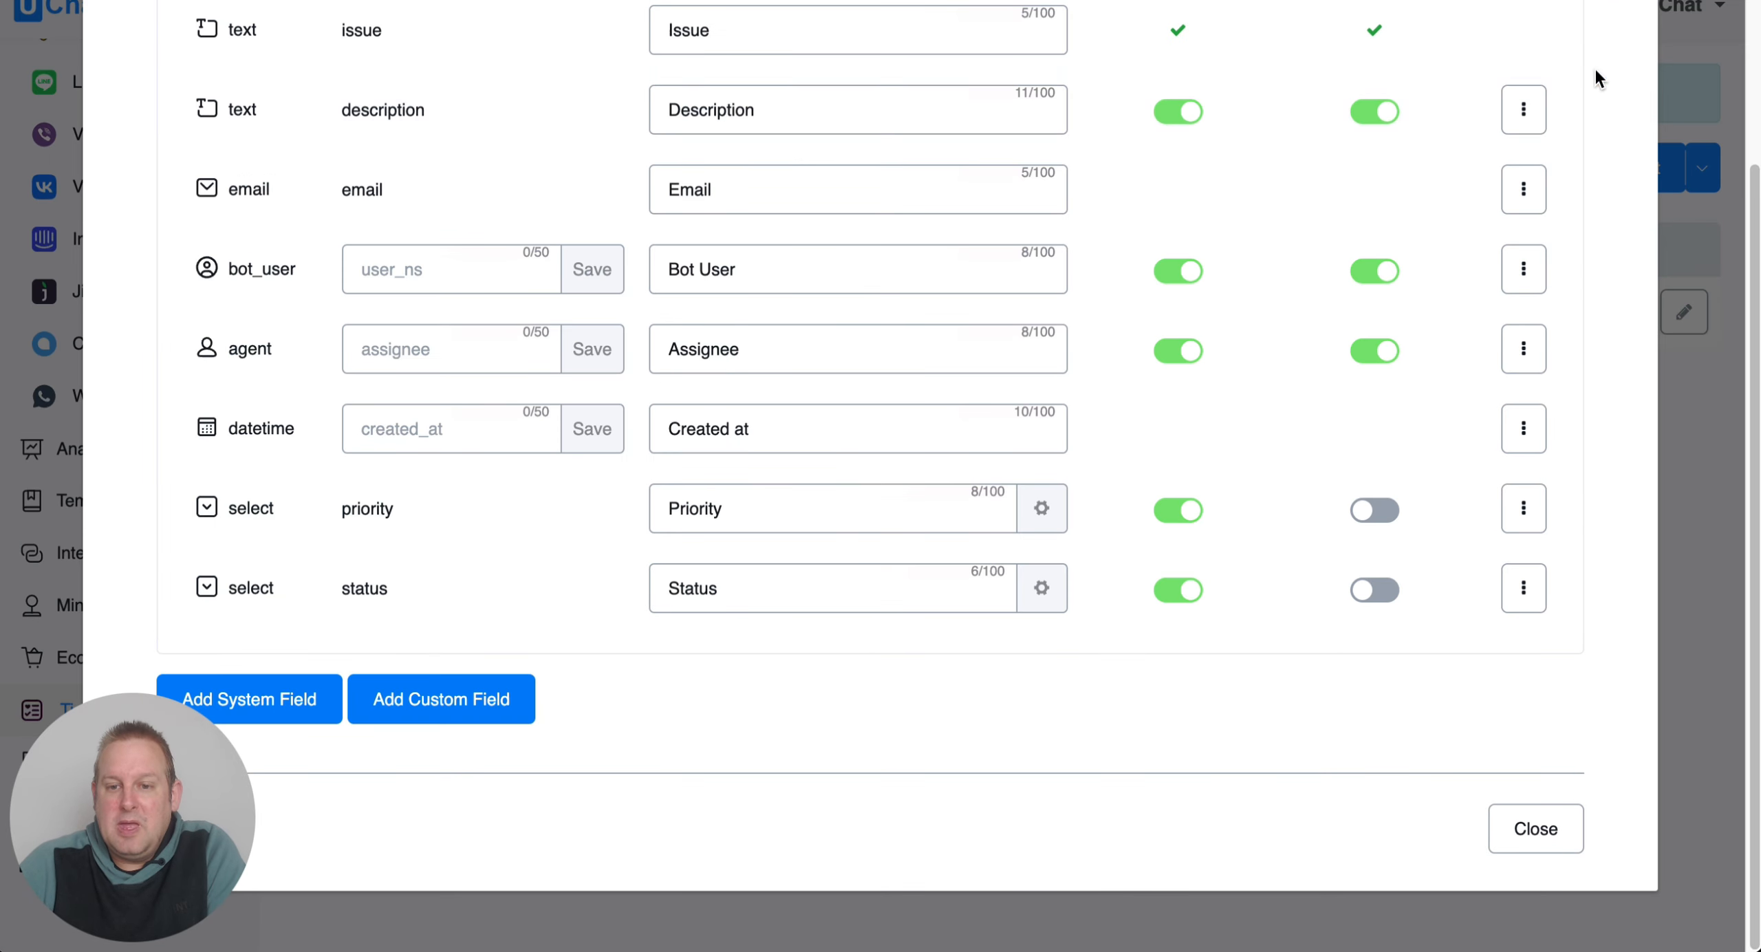
pyautogui.scroll(3, 466, 269)
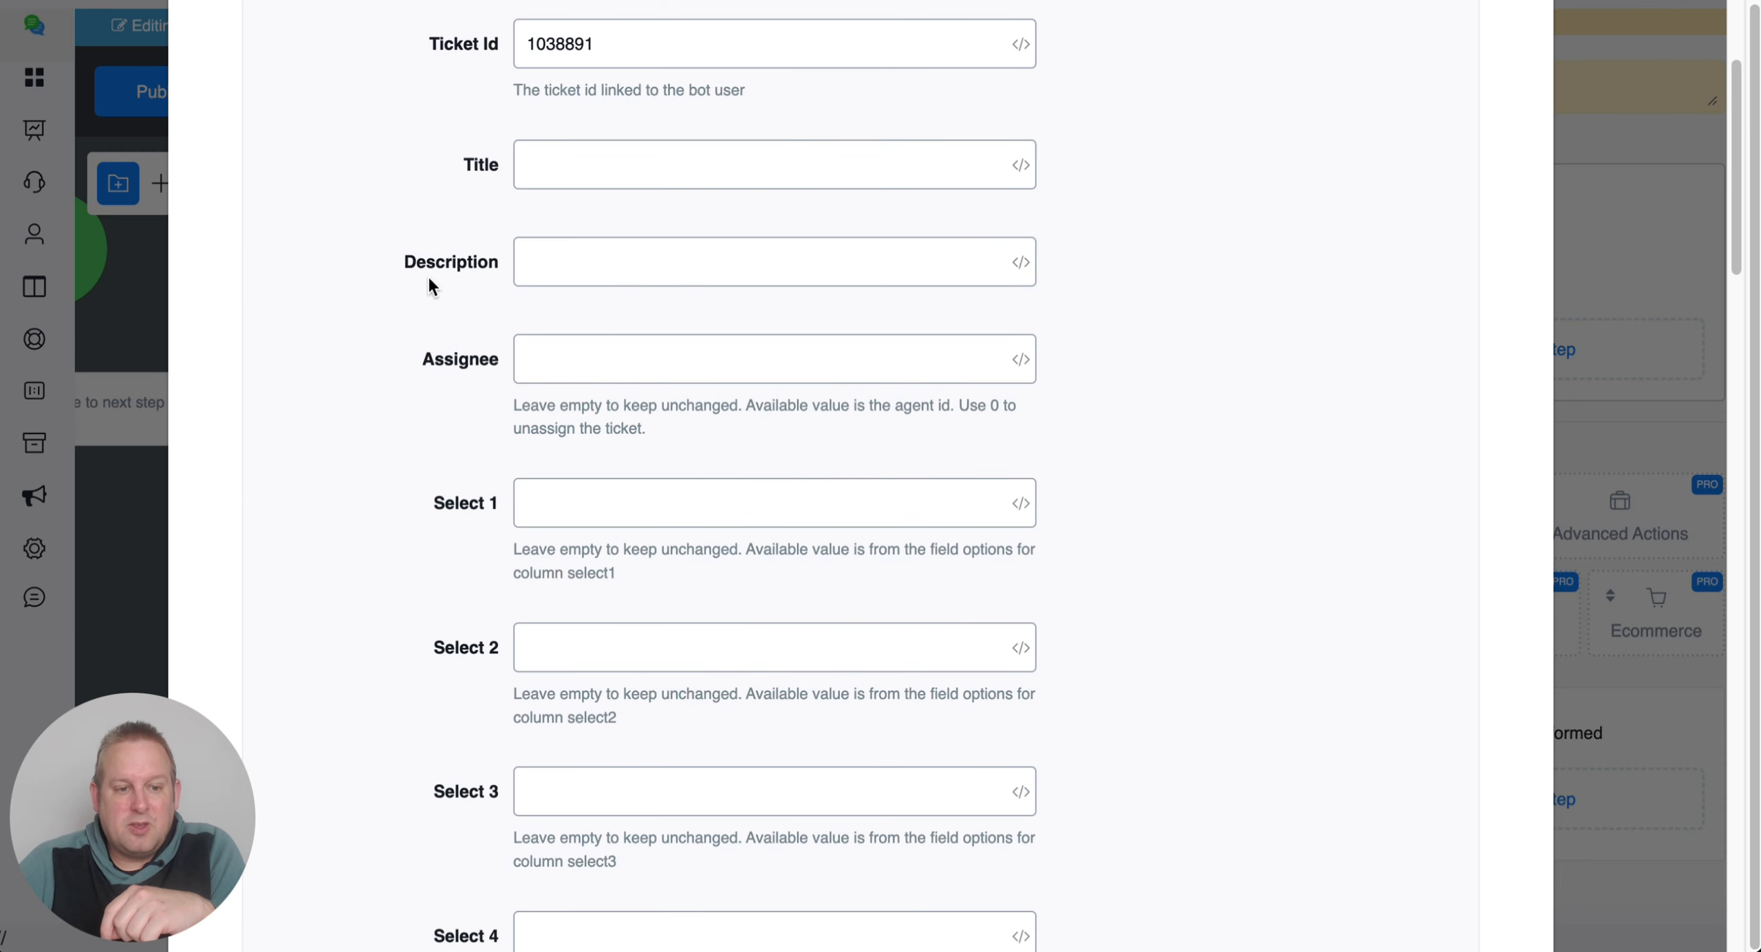
# Review the empty Assignee and Select 1–5 fields of the Update Ticket form.
pyautogui.click(551, 369)
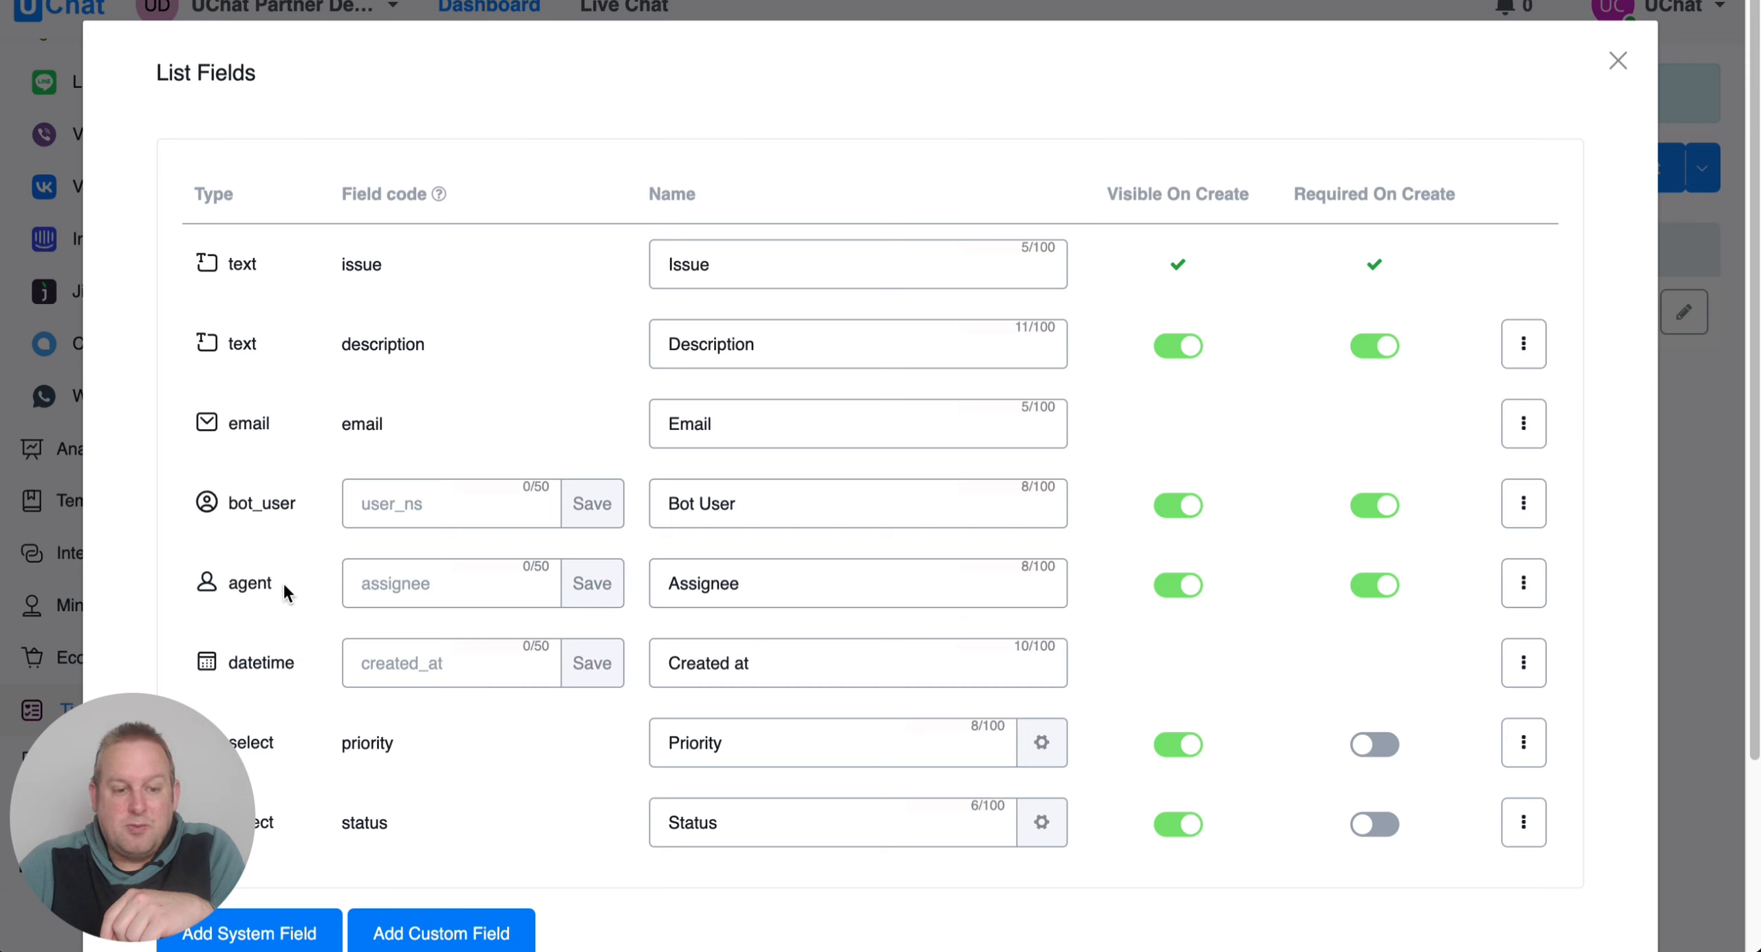
pyautogui.click(421, 583)
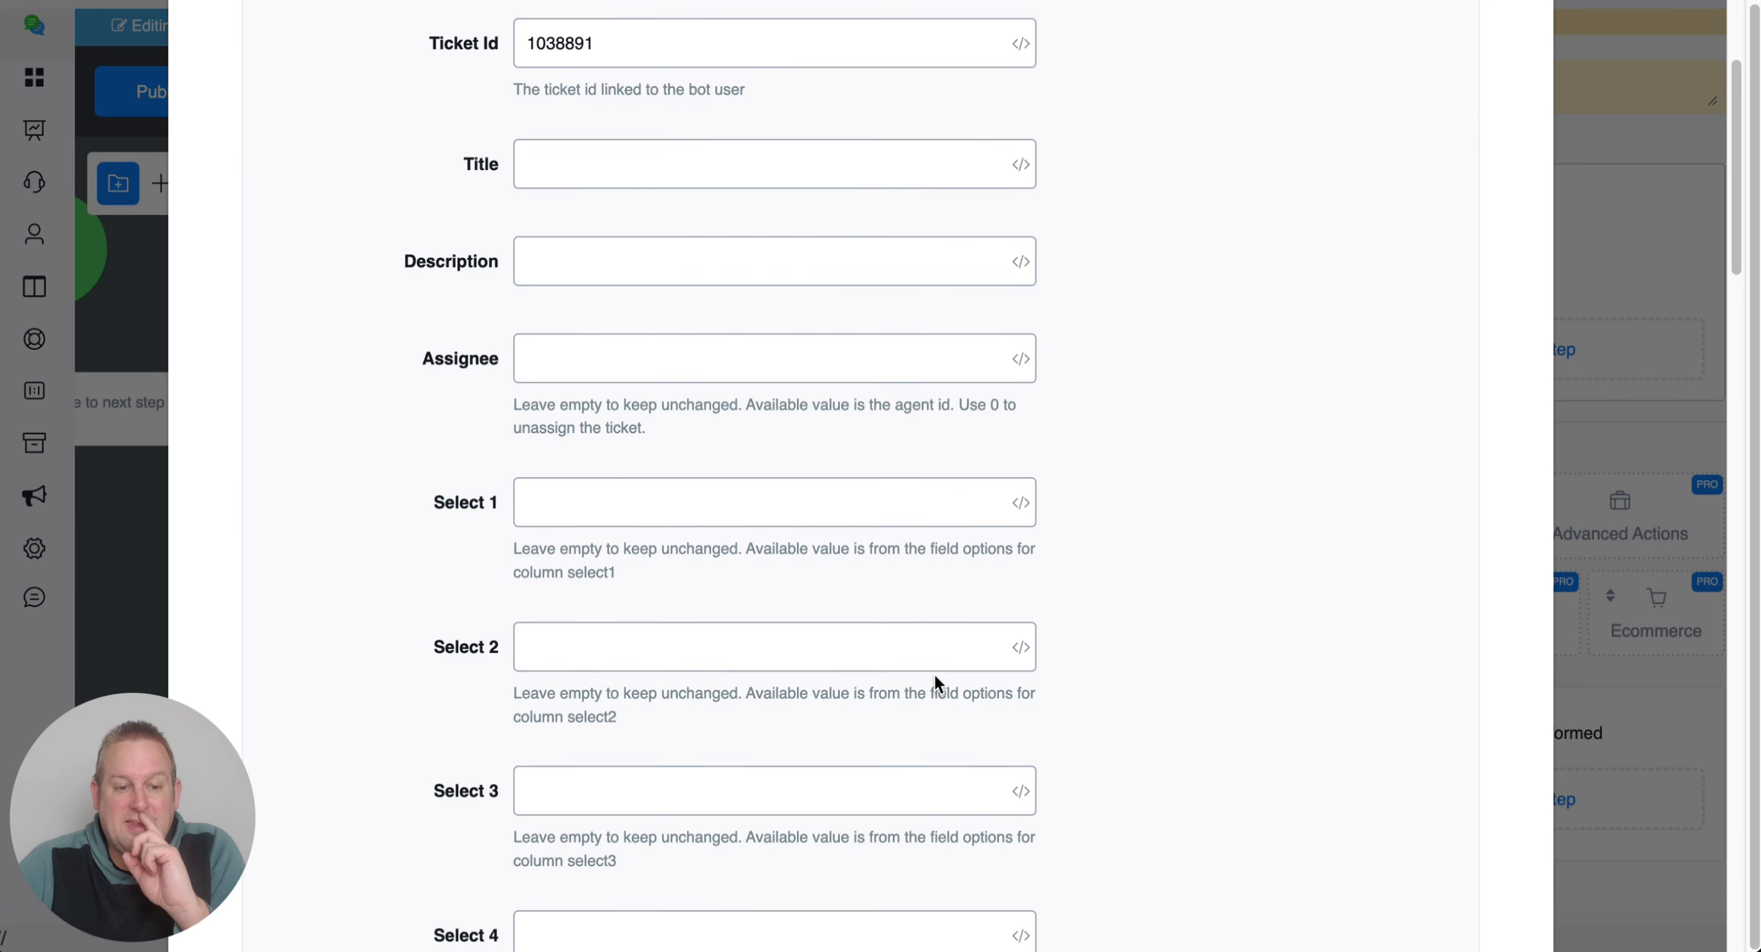
pyautogui.scroll(-10, 934, 674)
pyautogui.scroll(7, 936, 674)
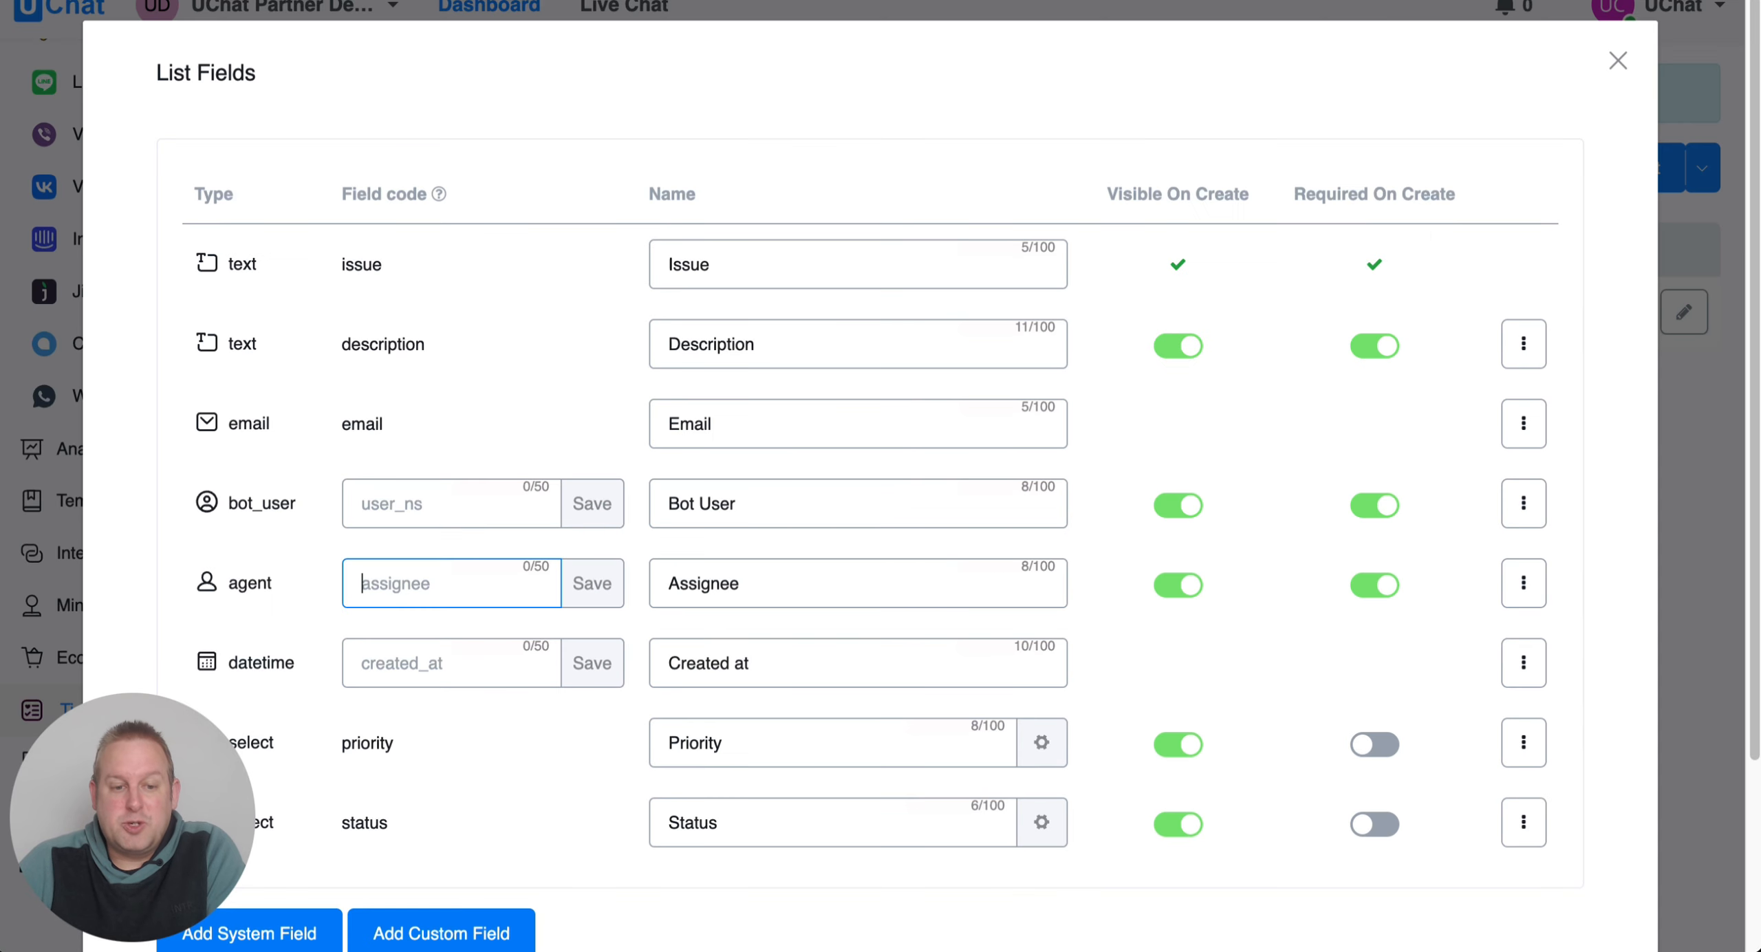
pyautogui.scroll(-3, 227, 533)
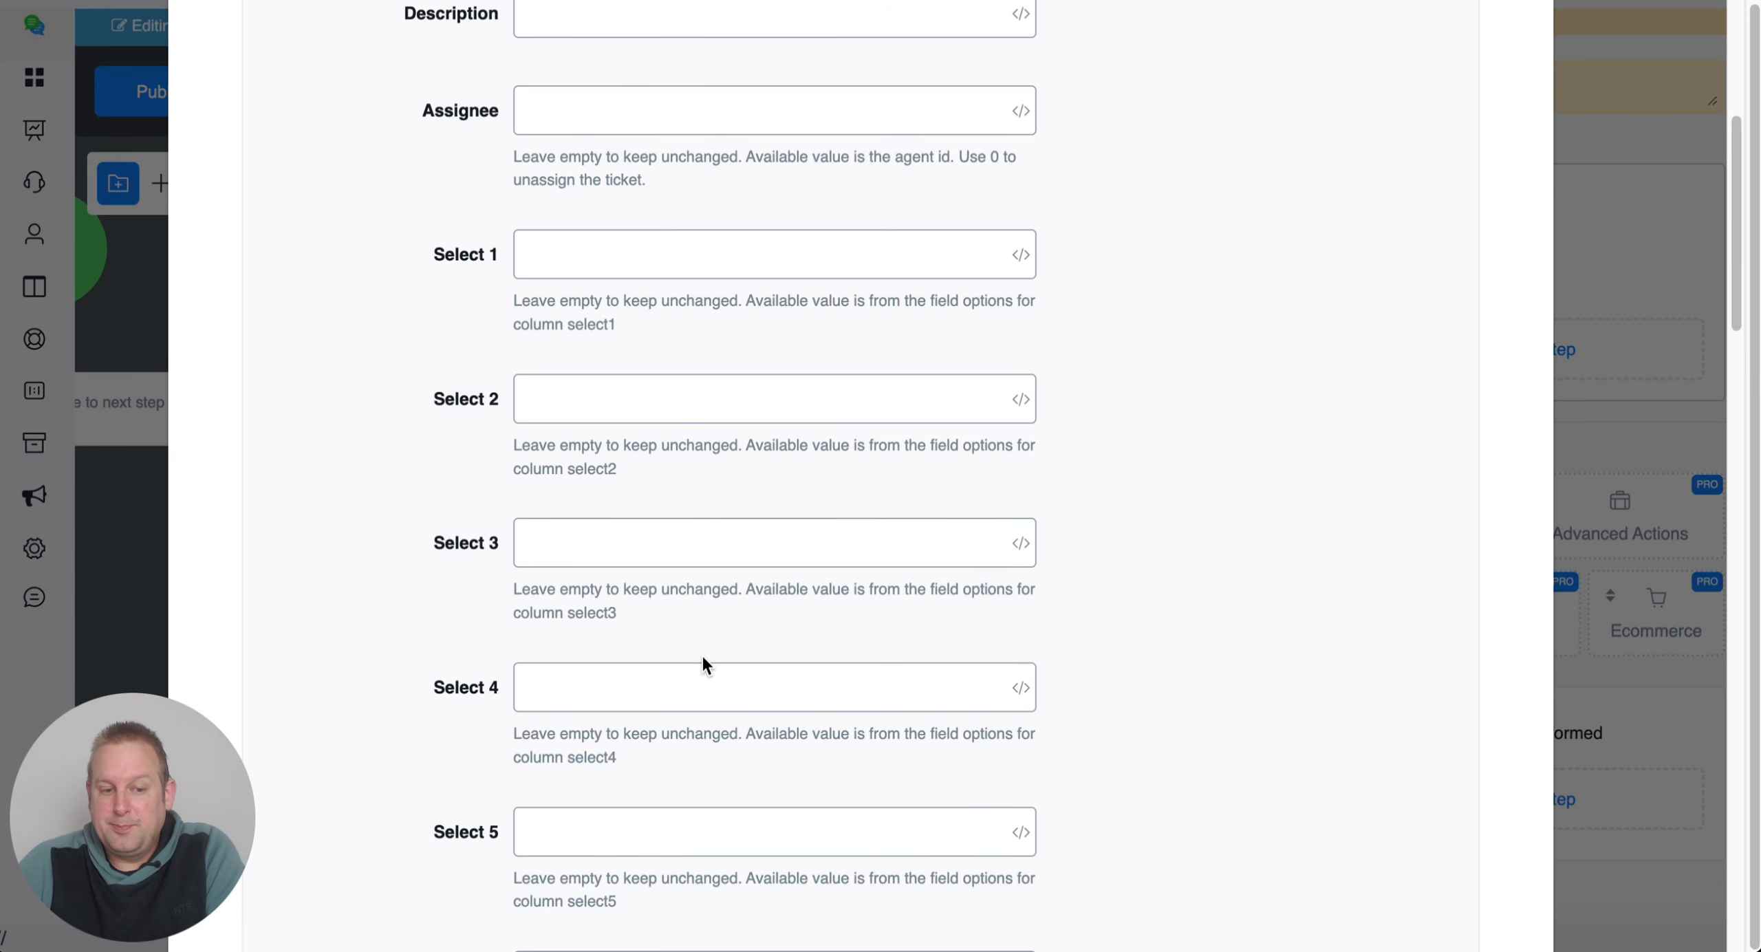
pyautogui.scroll(-10, 702, 654)
pyautogui.scroll(15, 701, 652)
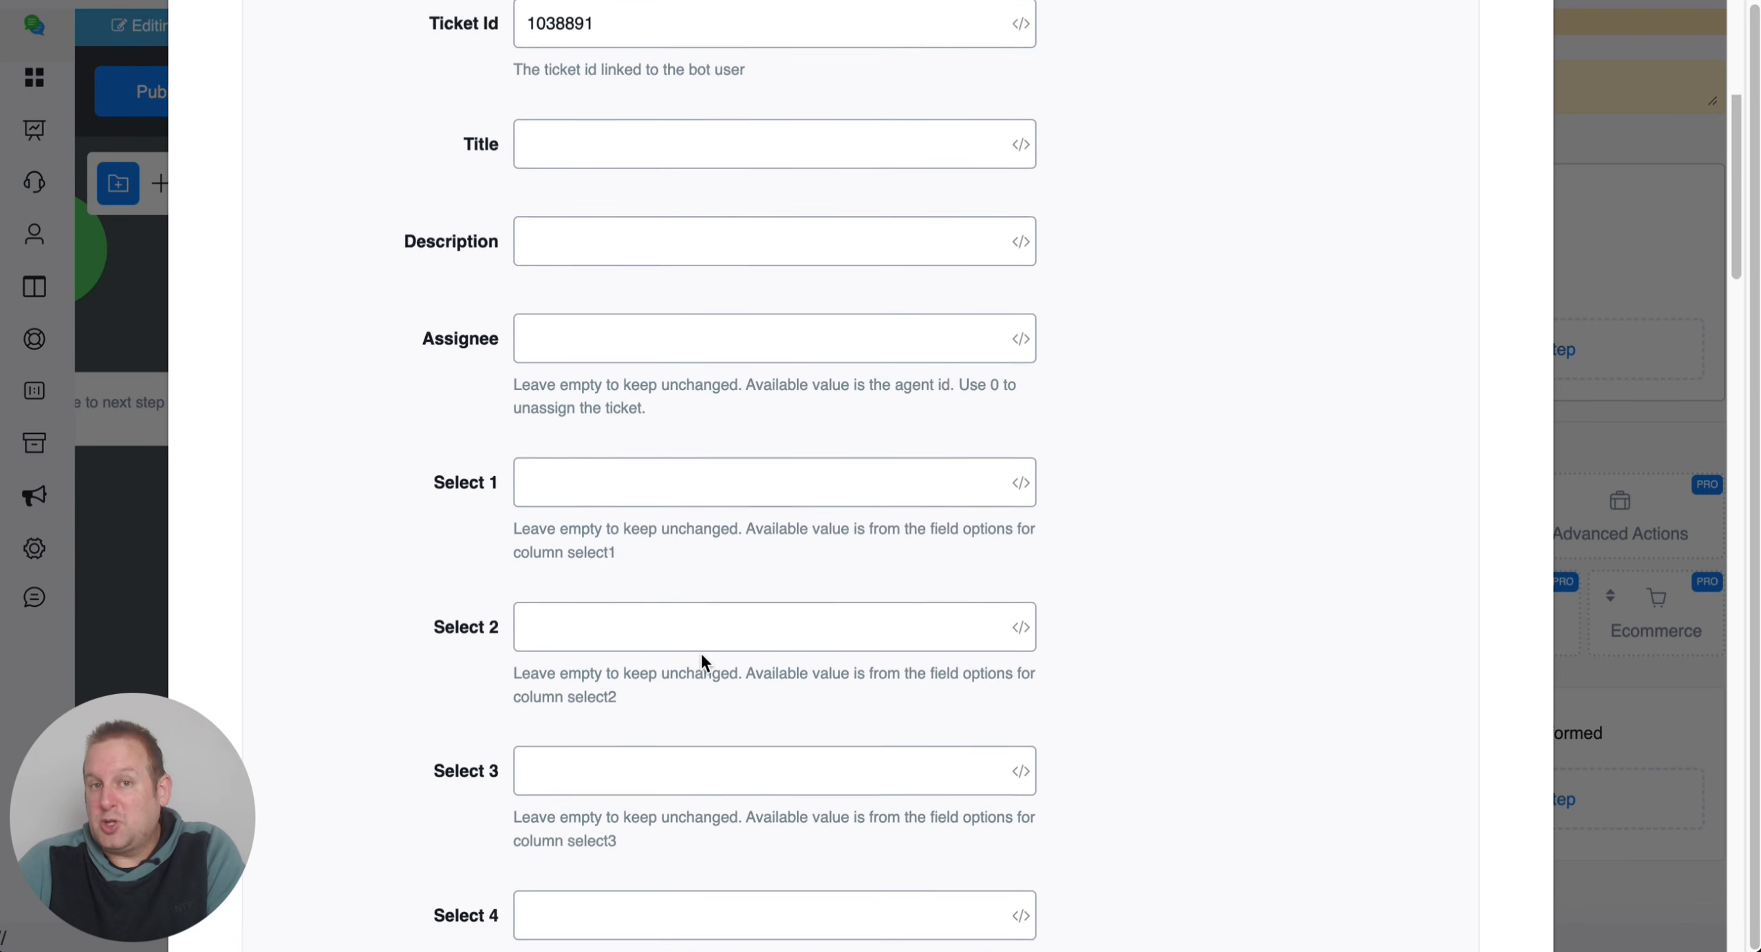
pyautogui.scroll(5, 700, 652)
pyautogui.click(743, 197)
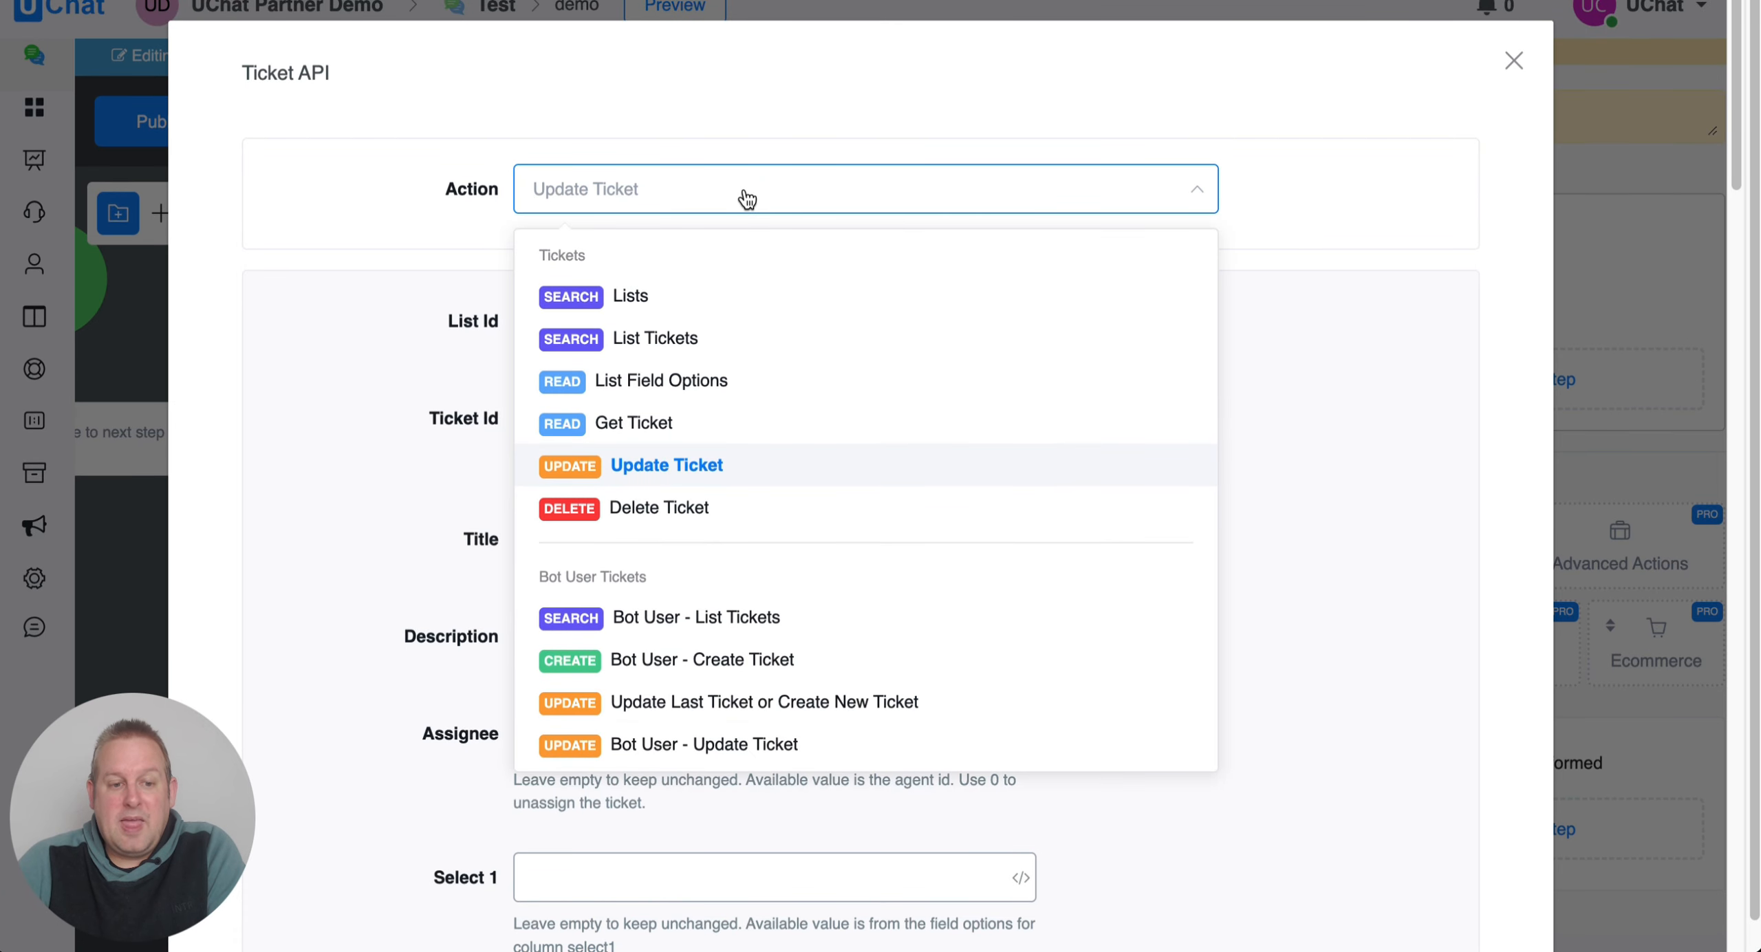
# Switch to Delete Ticket for list 1171 and look over the Bot User Tickets actions.
pyautogui.click(795, 506)
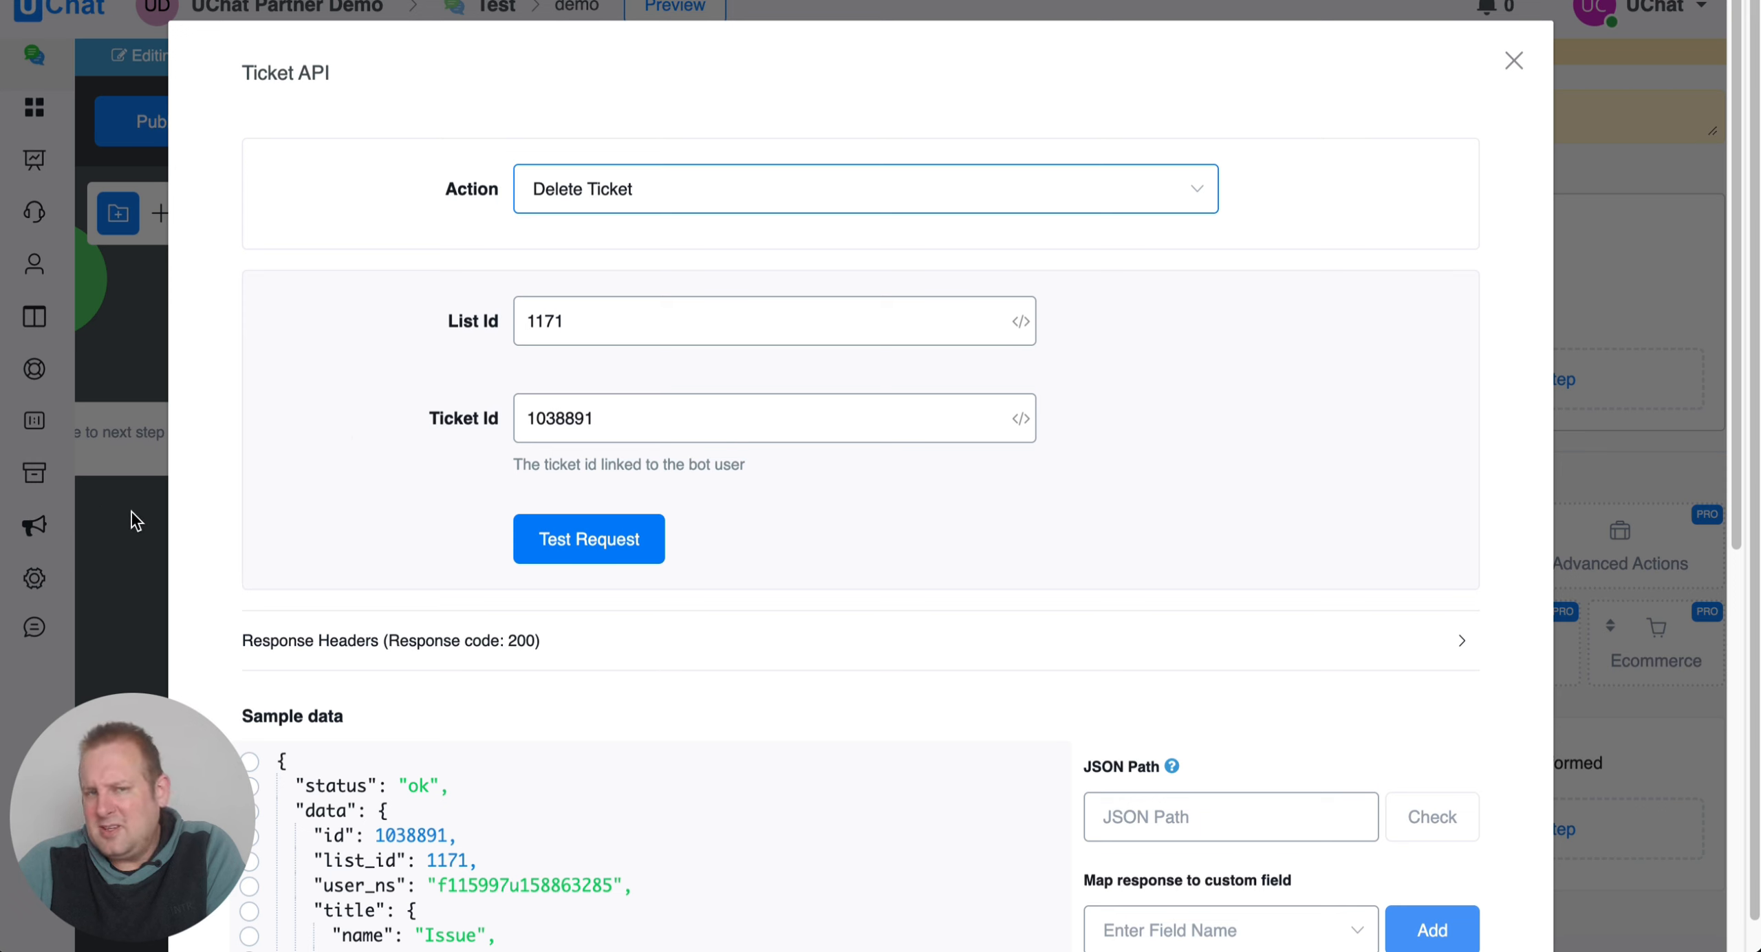
pyautogui.click(654, 201)
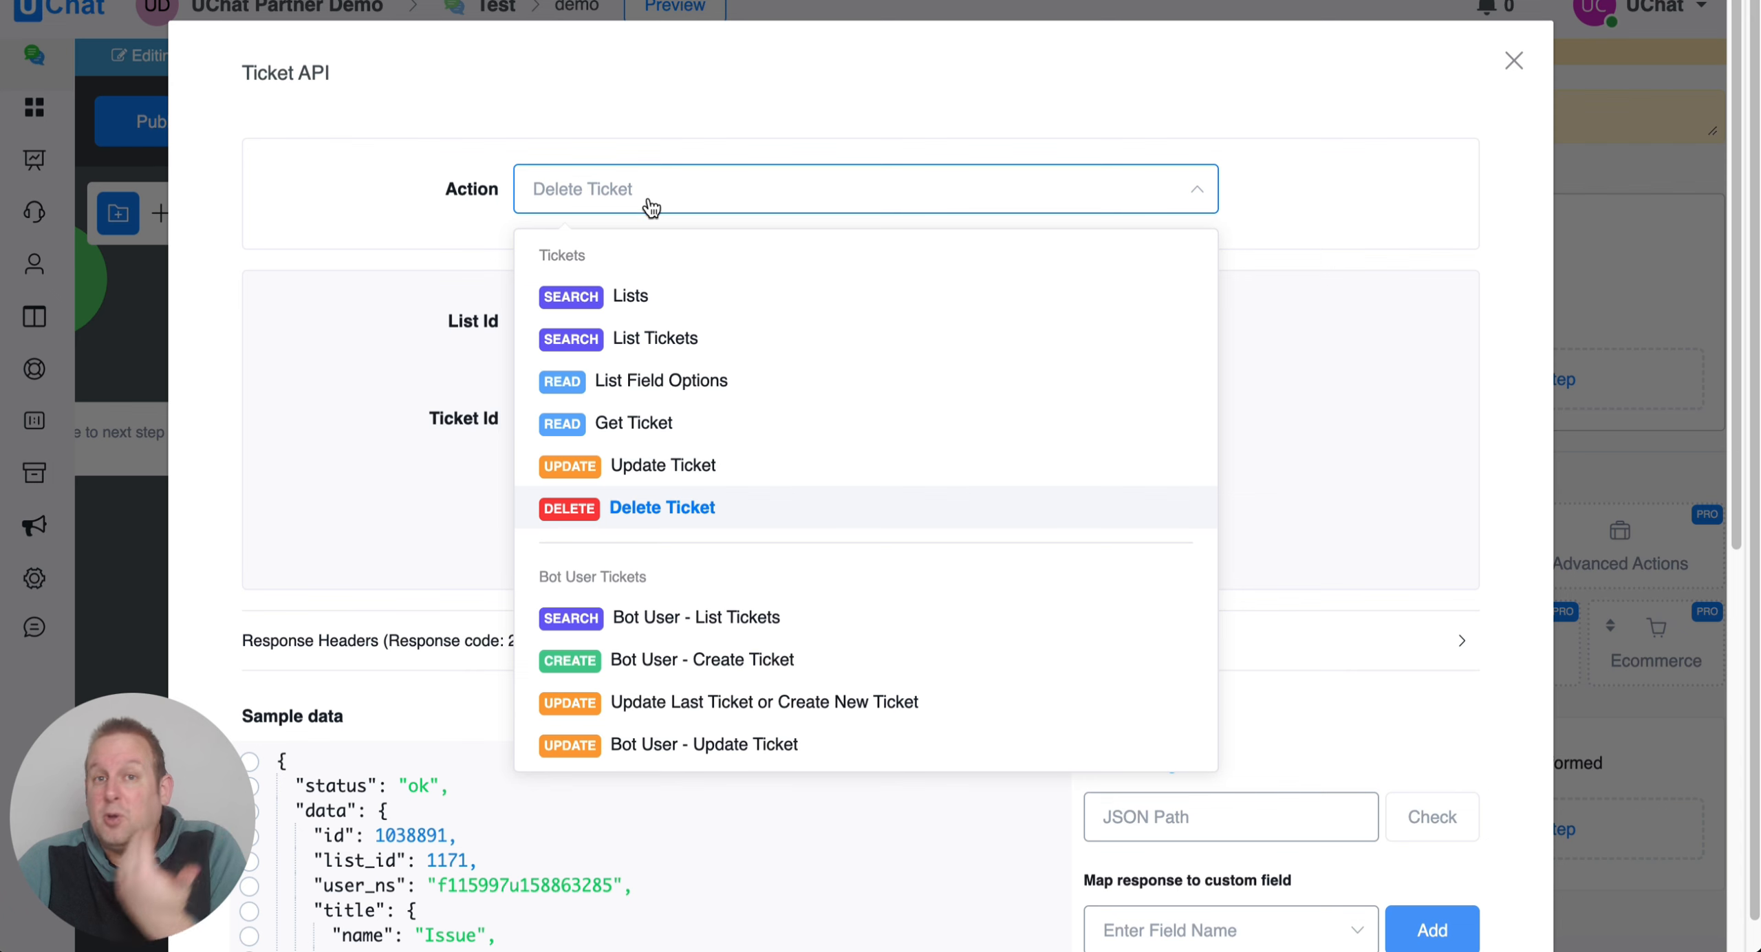
pyautogui.scroll(-2, 668, 362)
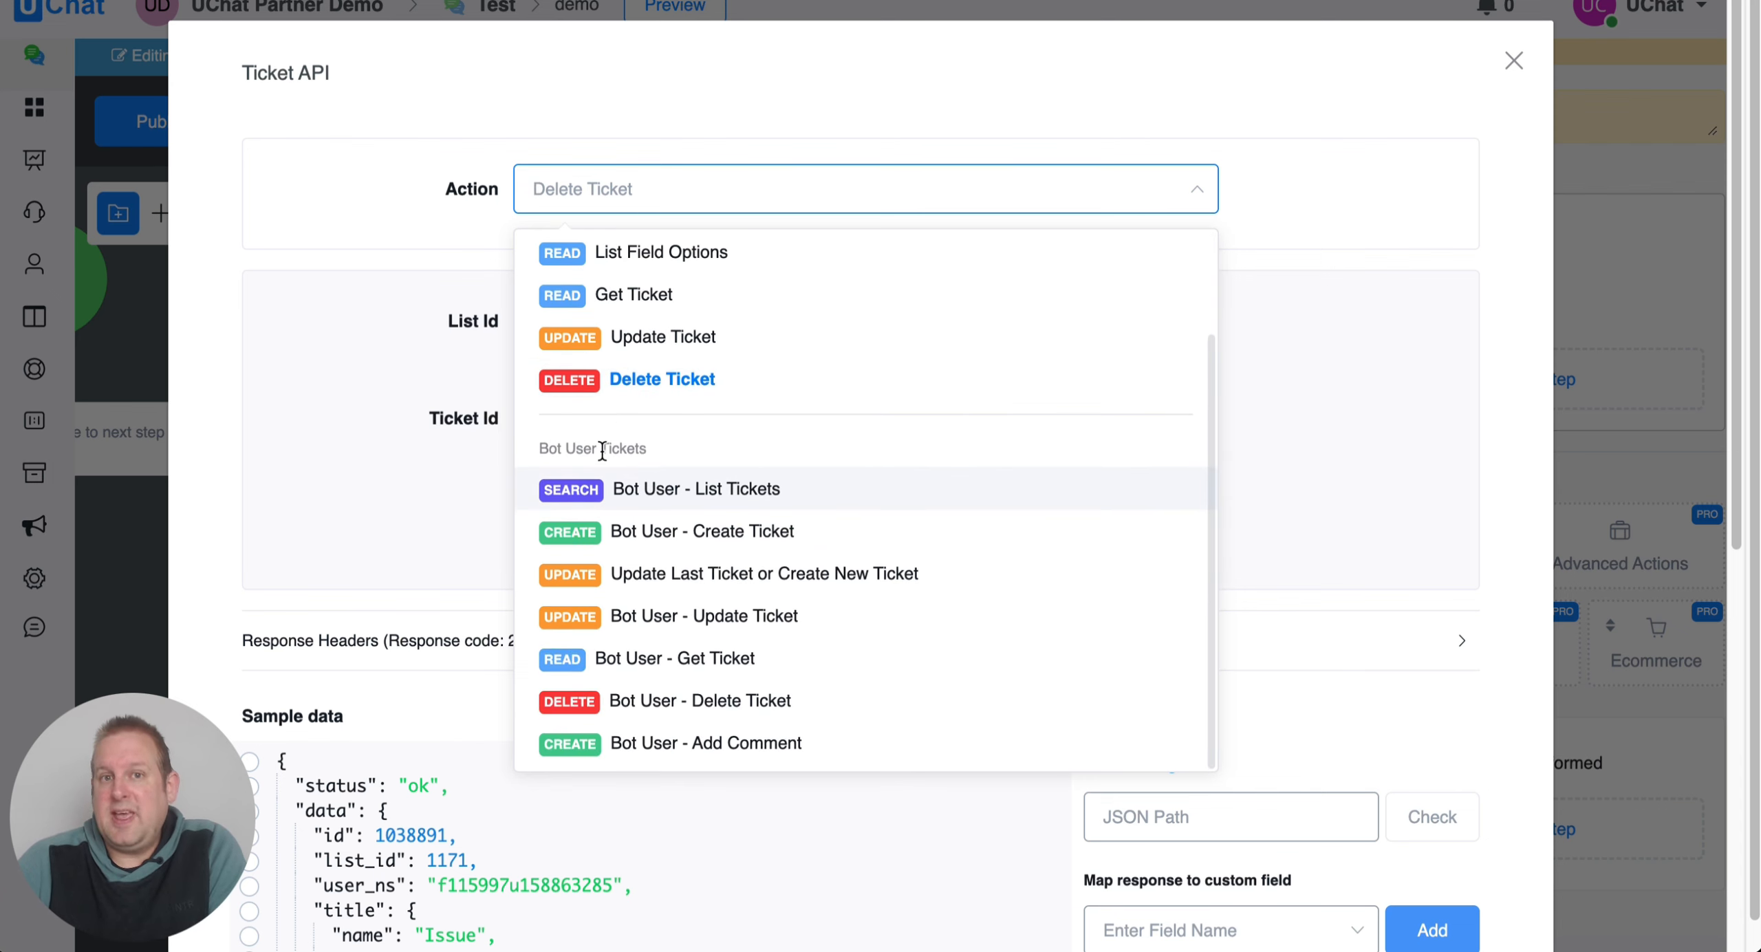
pyautogui.scroll(-1, 603, 450)
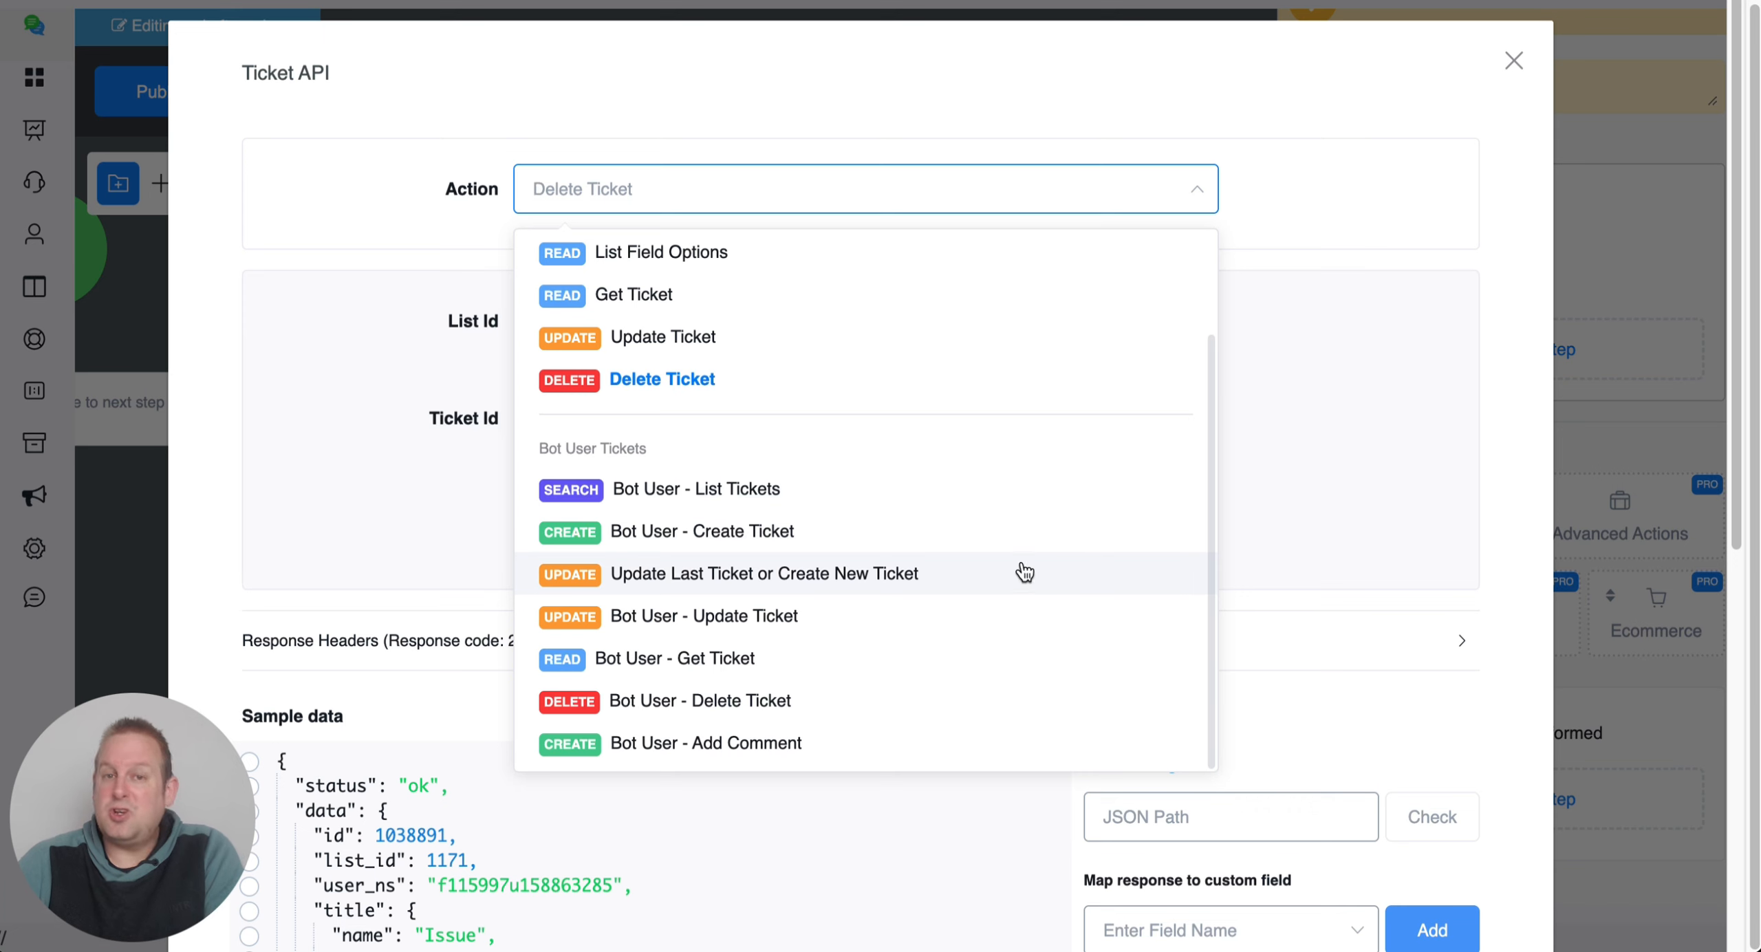
# Make Bot User - List Tickets for list 1171 the Ticket API action, save it, then view Bot Users.
pyautogui.click(891, 485)
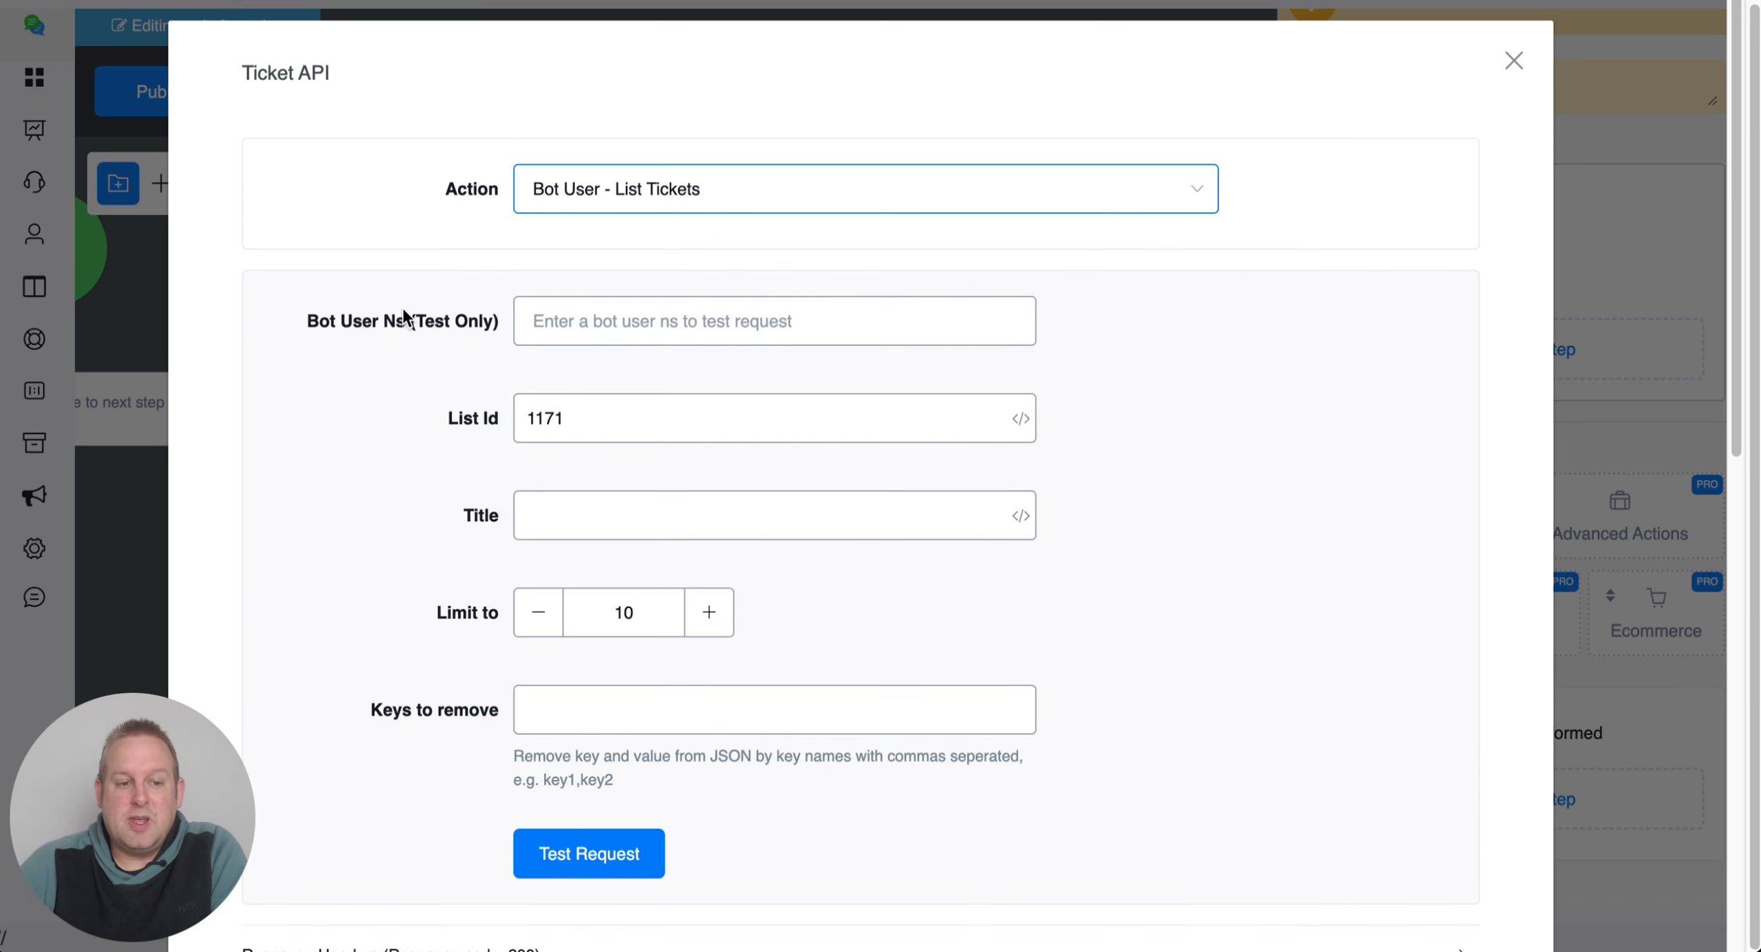
pyautogui.click(680, 331)
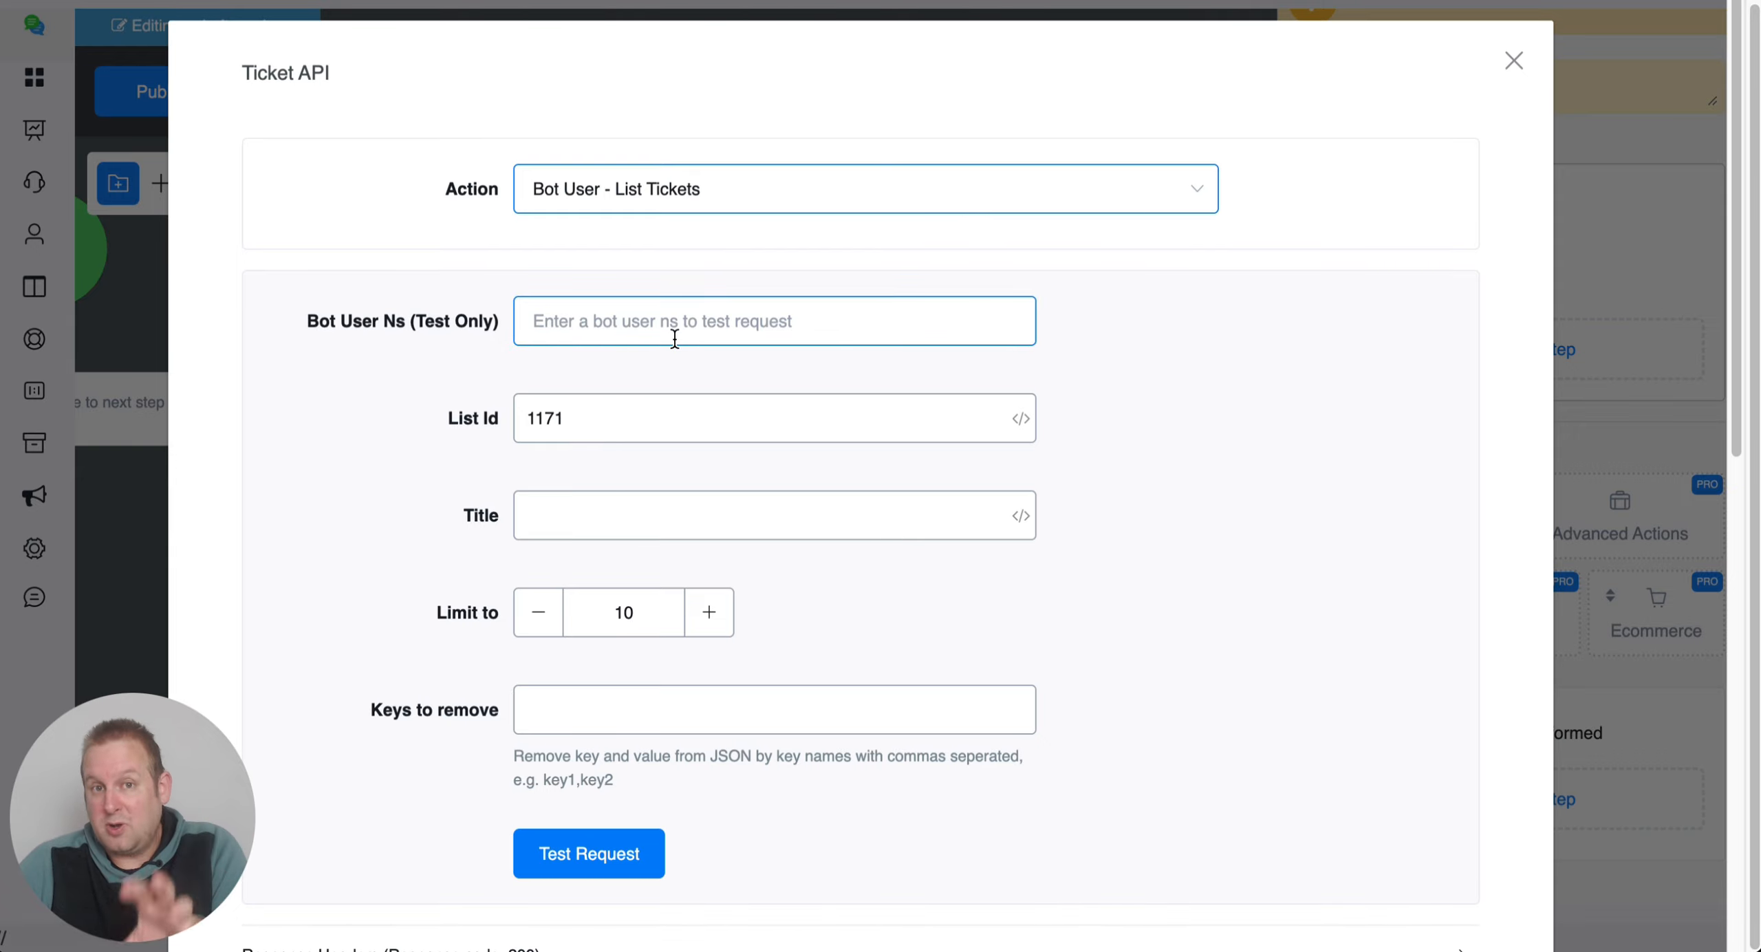
pyautogui.scroll(-10, 1299, 652)
pyautogui.scroll(-2, 1368, 782)
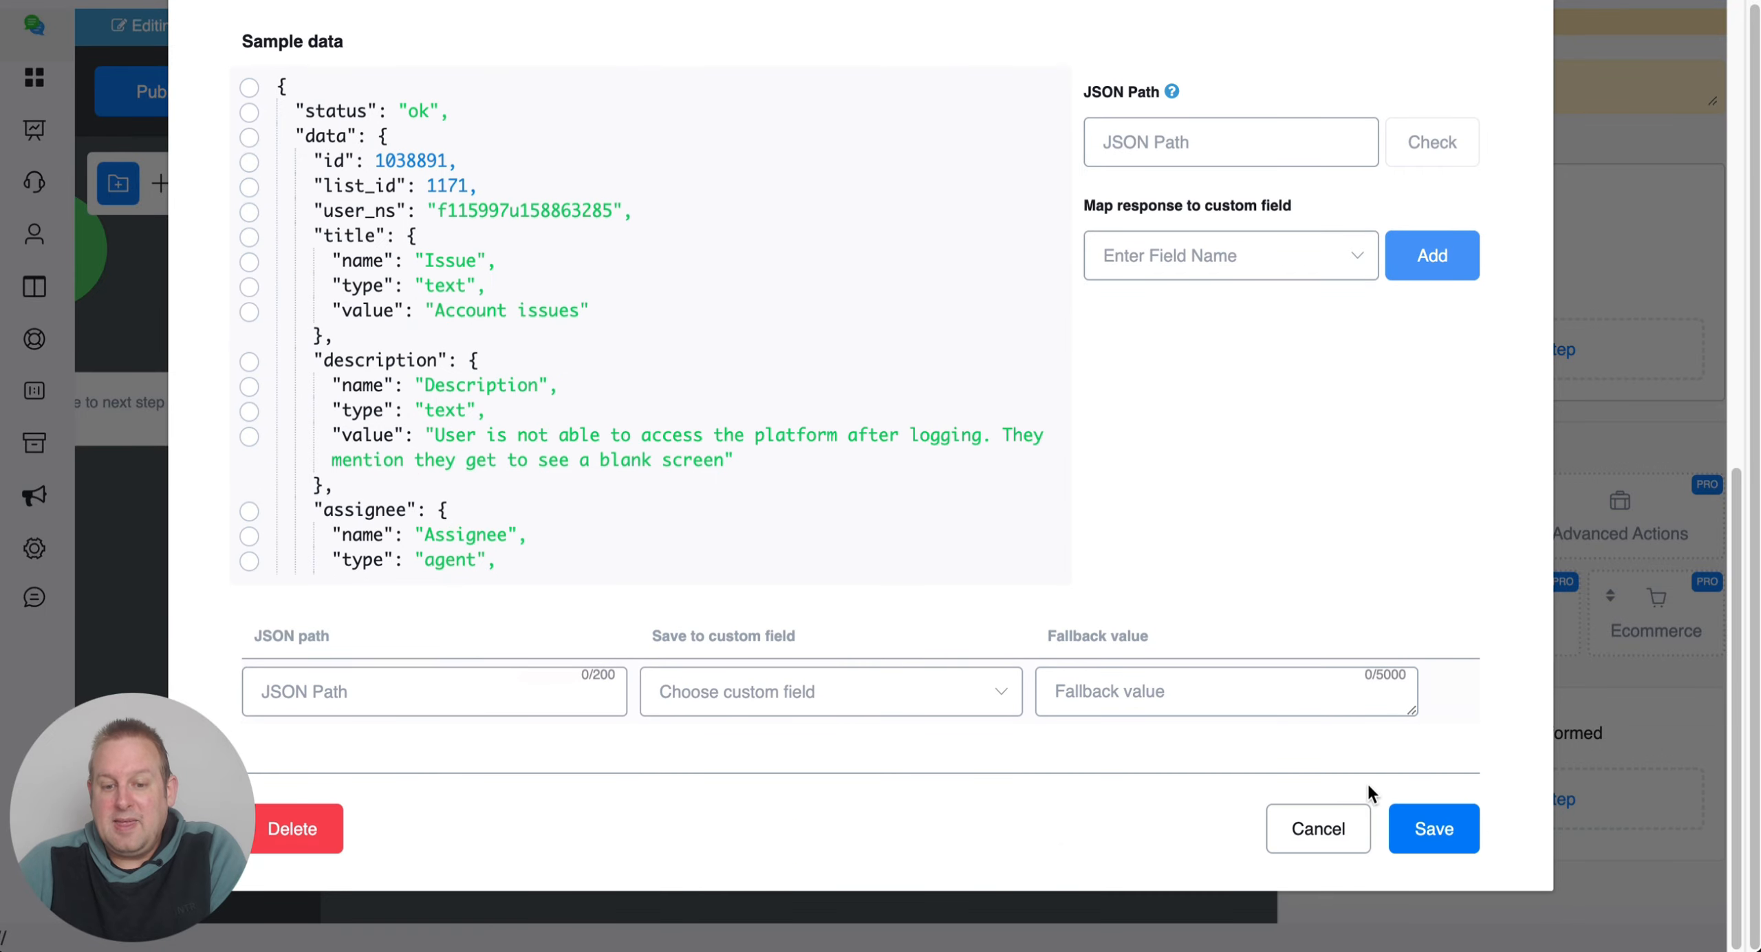
pyautogui.scroll(12, 1255, 421)
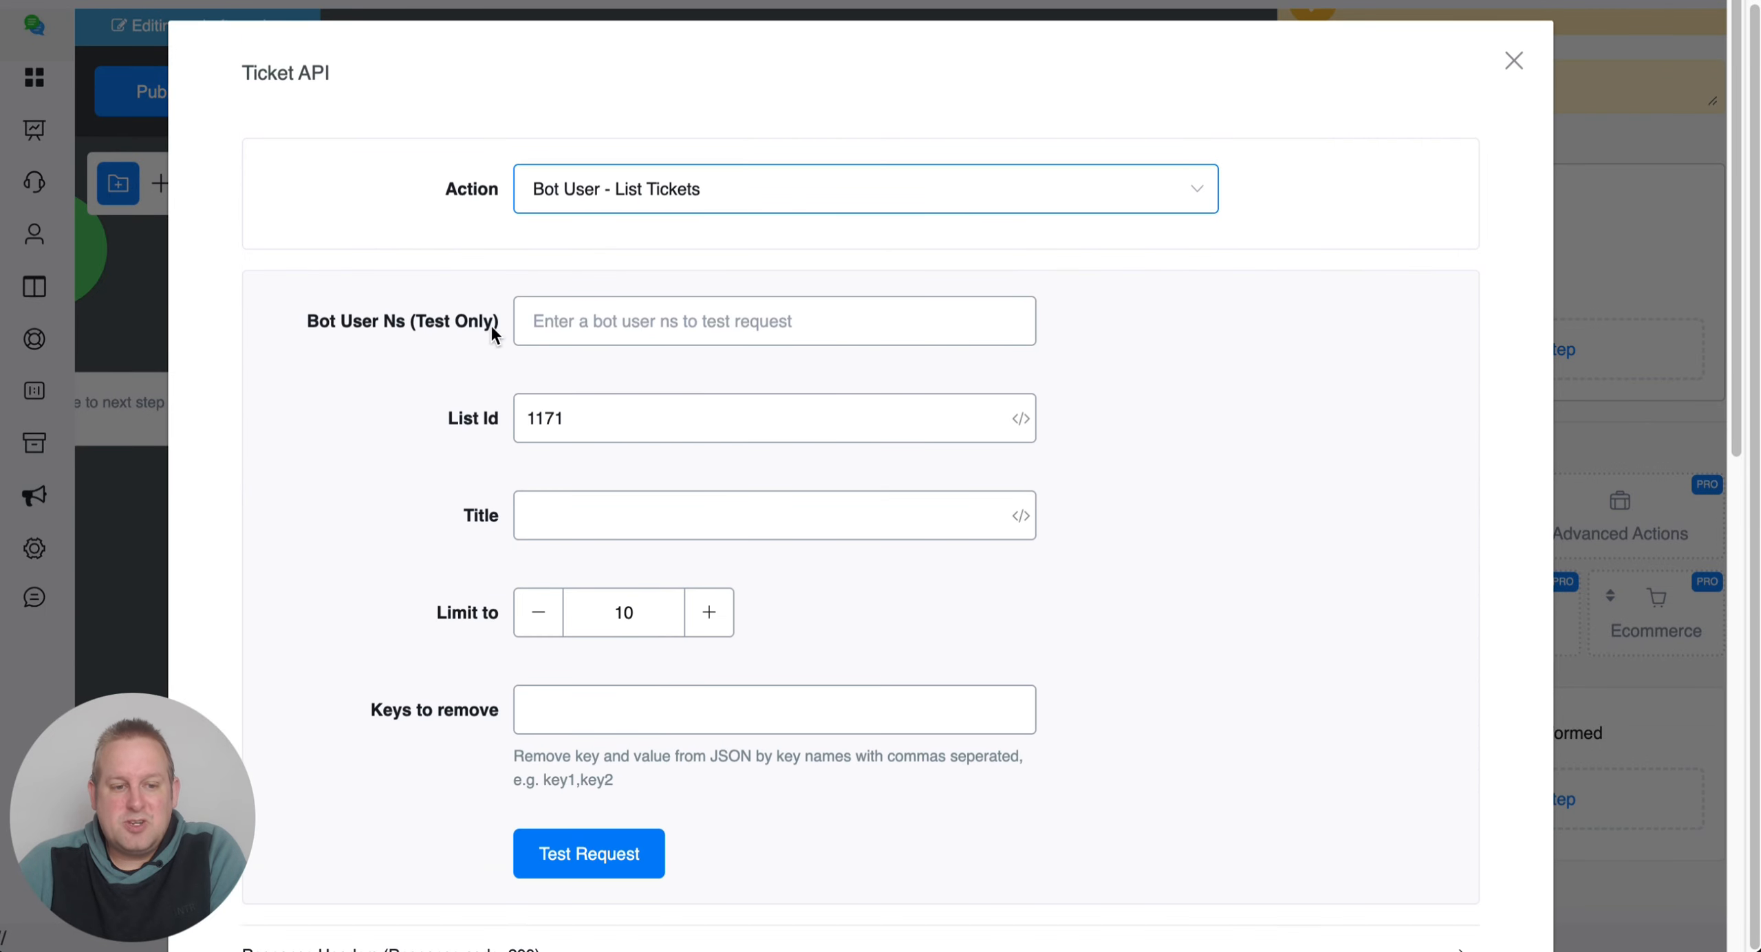
pyautogui.scroll(-12, 1250, 530)
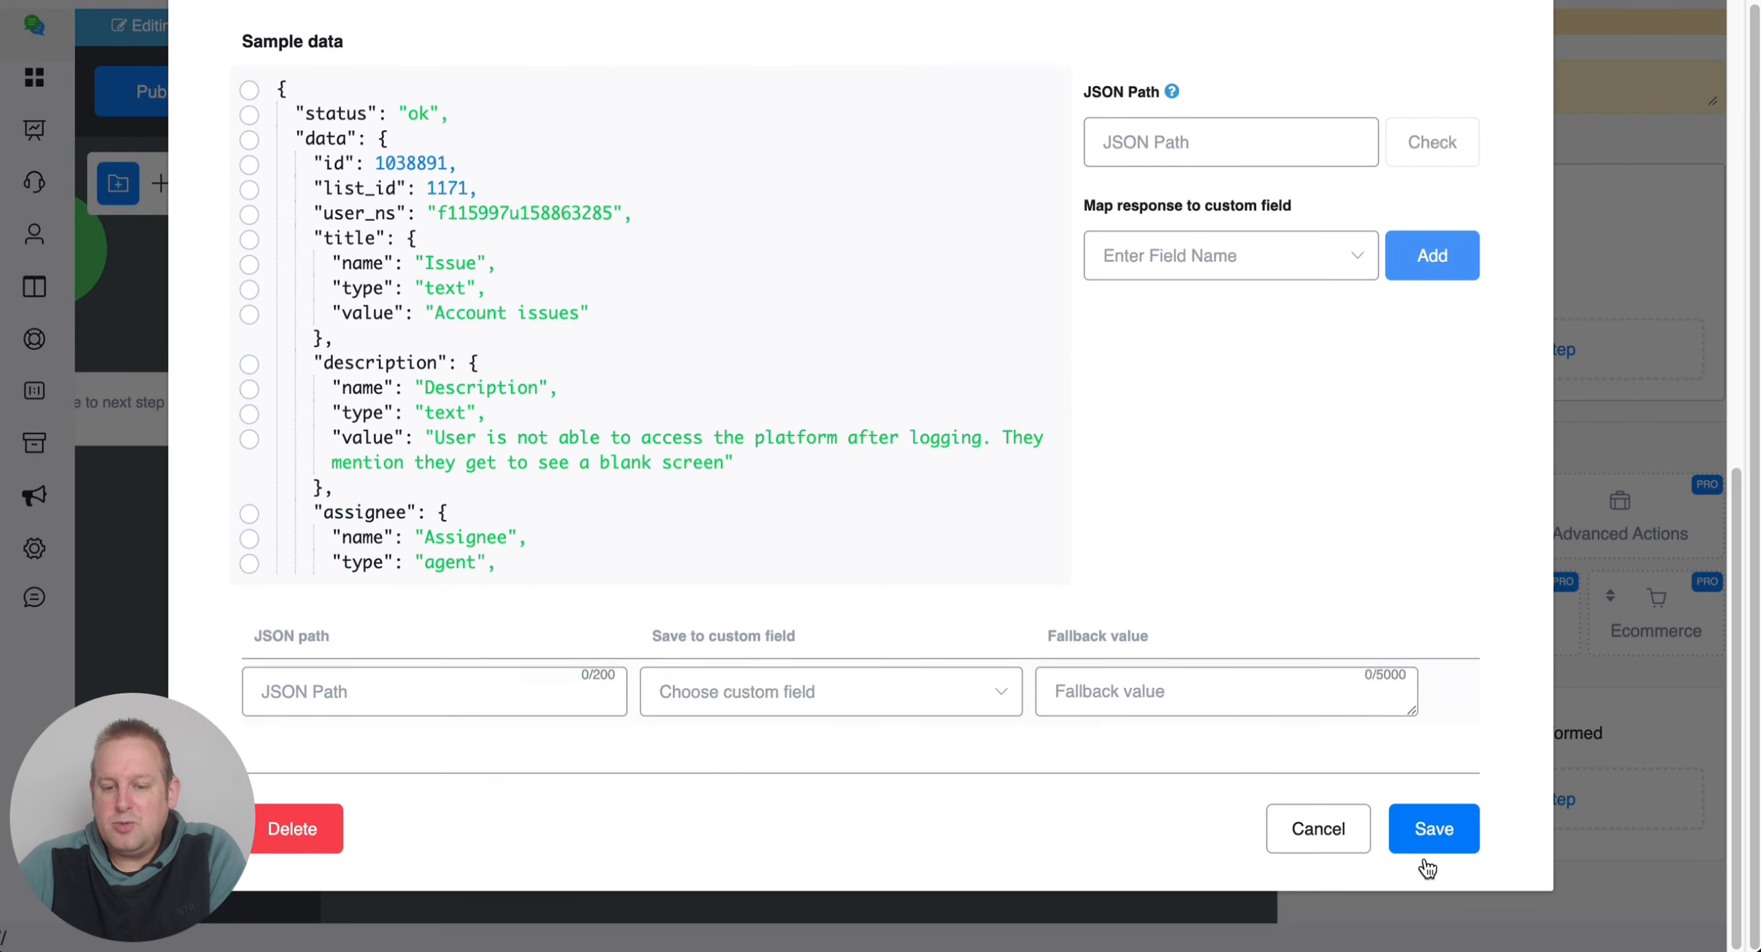
pyautogui.click(1436, 830)
pyautogui.click(62, 274)
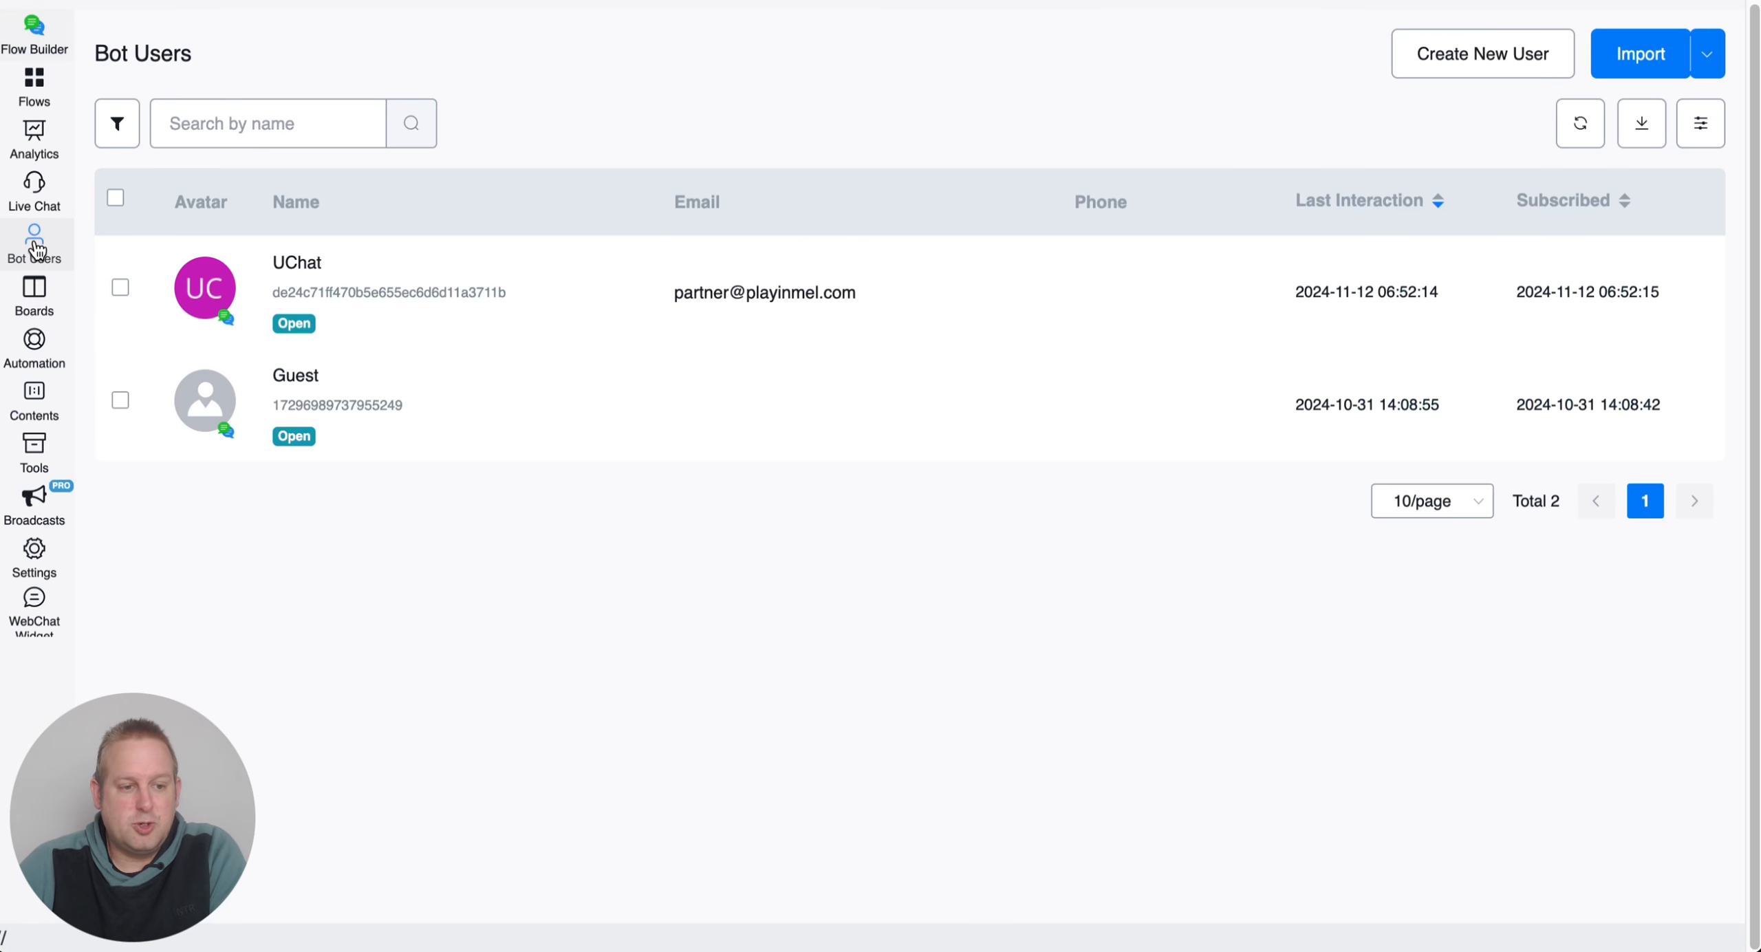
# Copy the Guest bot user's User Ns from their details panel.
pyautogui.click(485, 391)
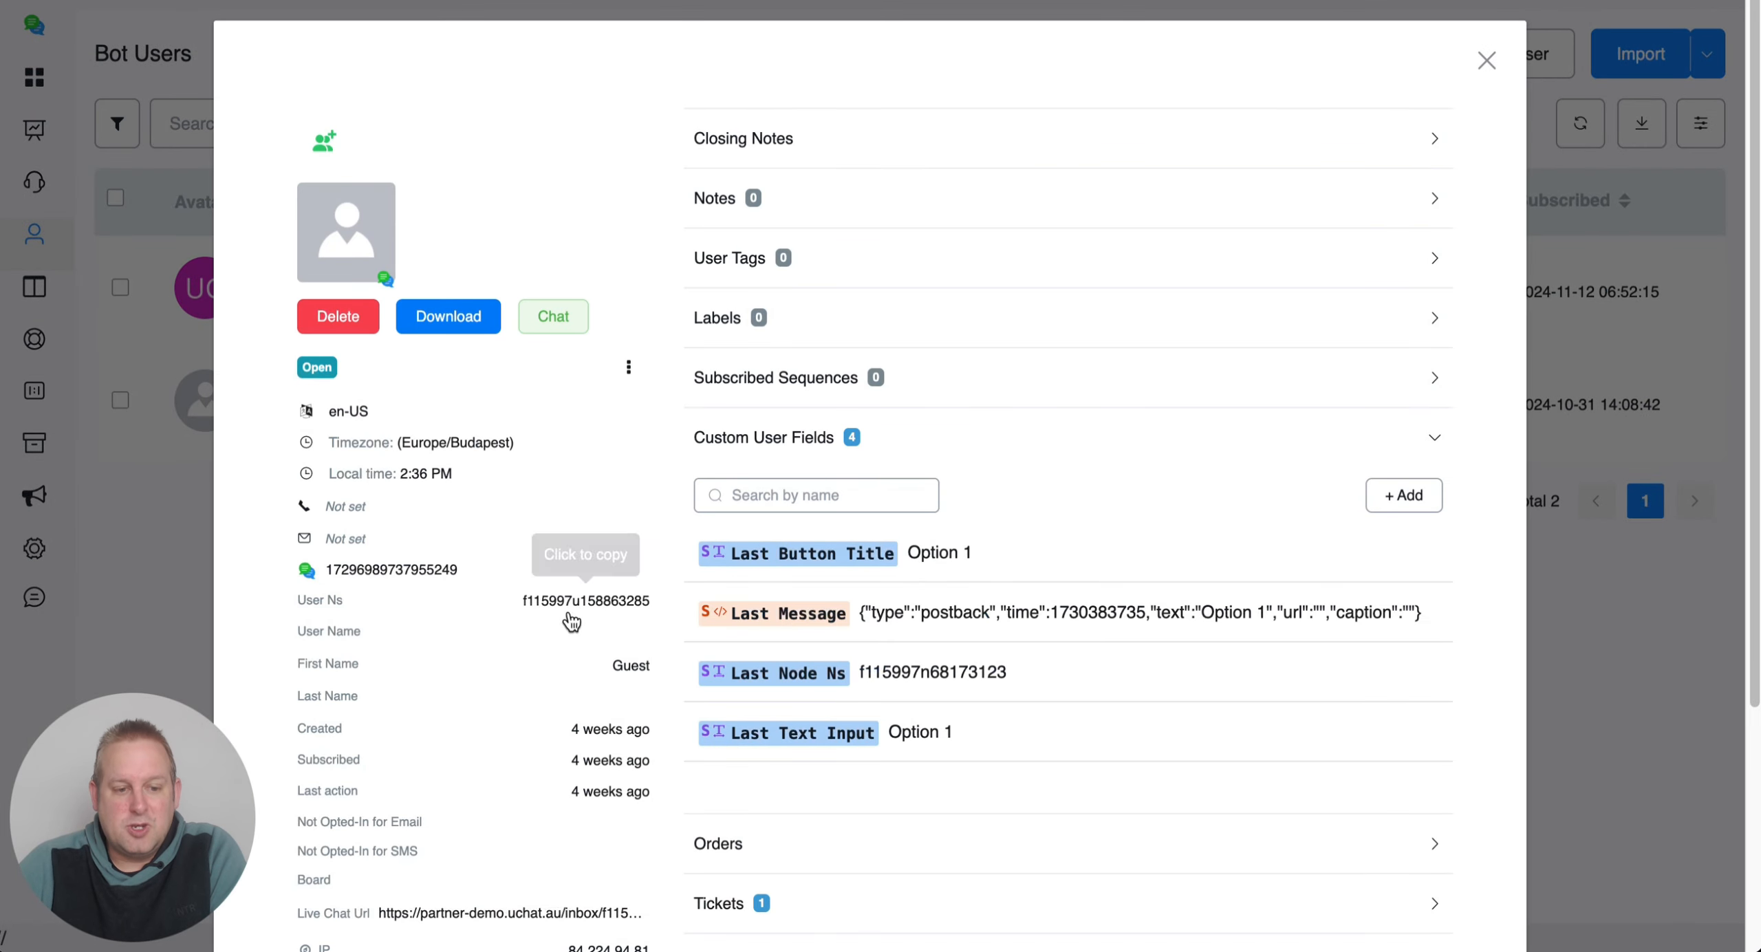
pyautogui.click(574, 601)
pyautogui.click(34, 60)
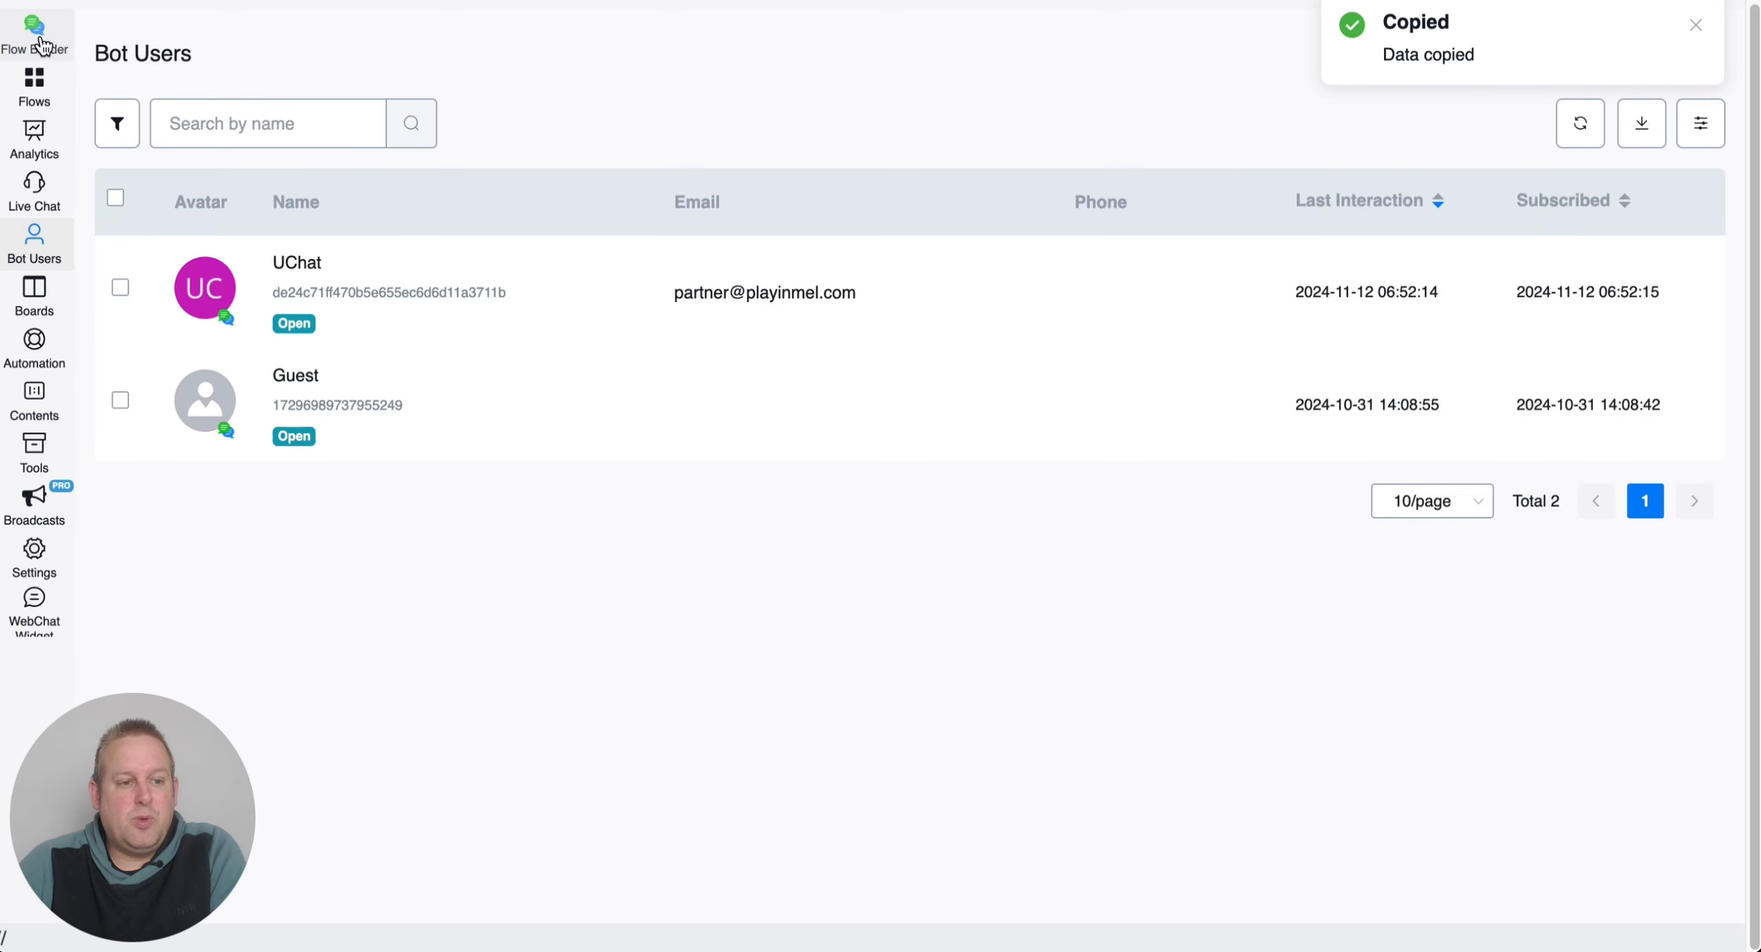
# Go back to the Flow Builder and reopen the Ticket API action's settings.
pyautogui.click(39, 41)
pyautogui.click(1362, 246)
pyautogui.click(661, 320)
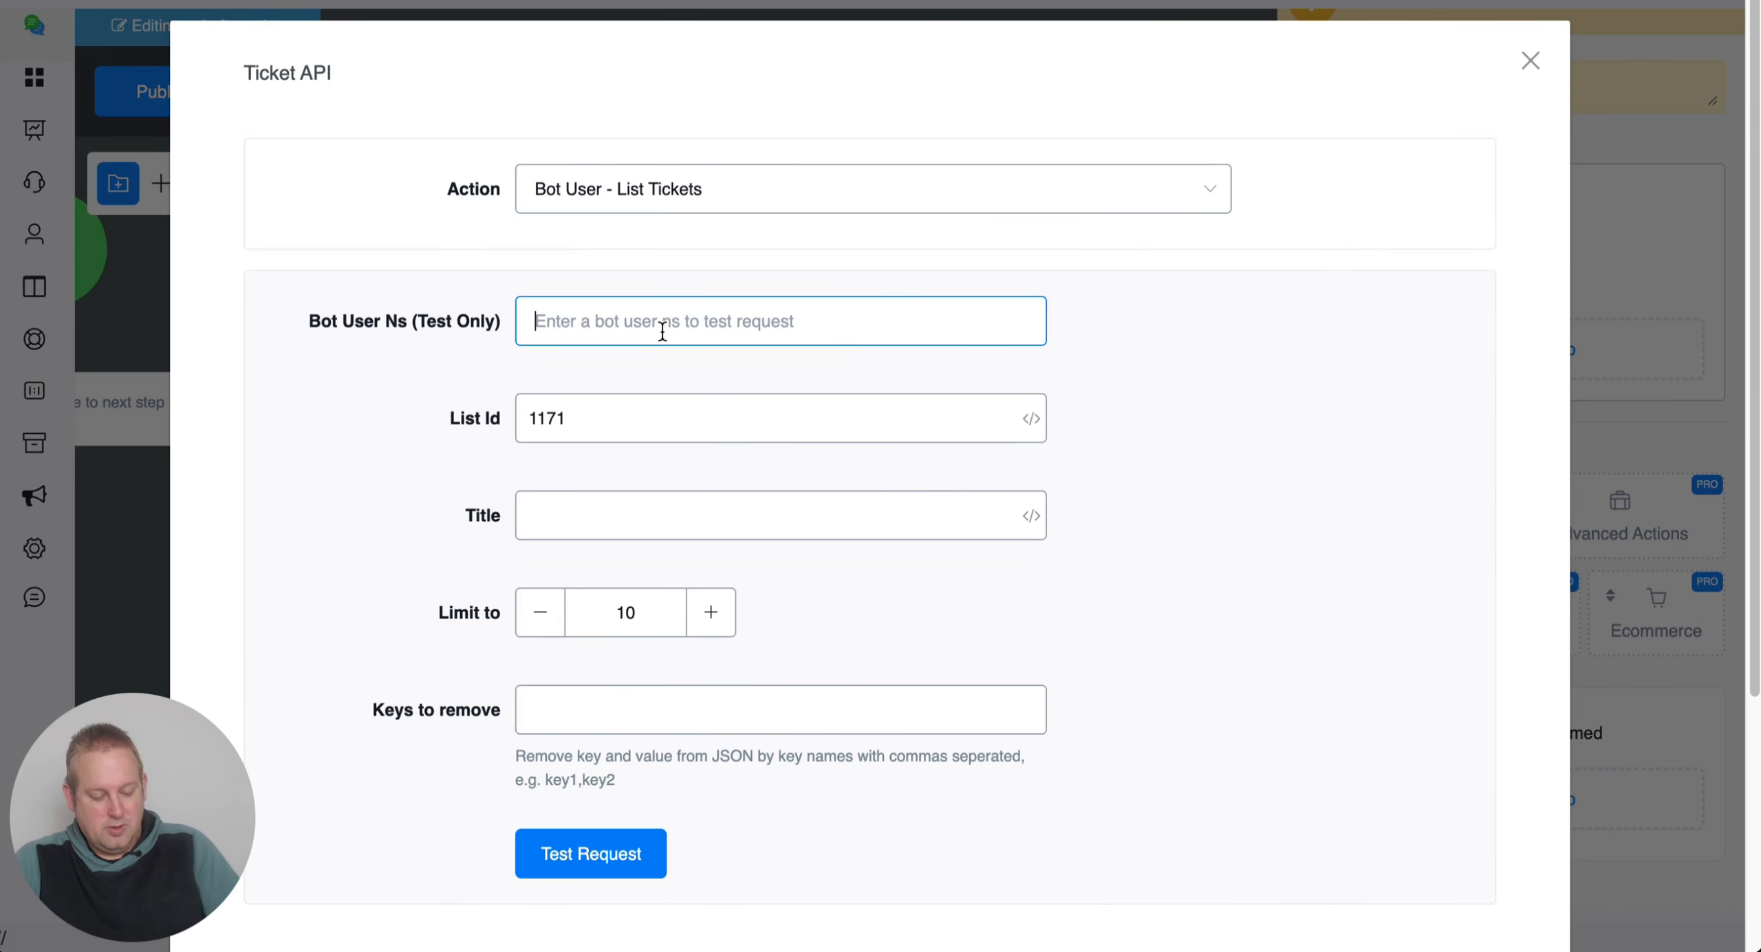
# Paste the Guest's User Ns as the test bot user and run a test request that returns the Account issues ticket.
pyautogui.hotkey('ctrl', 'v')
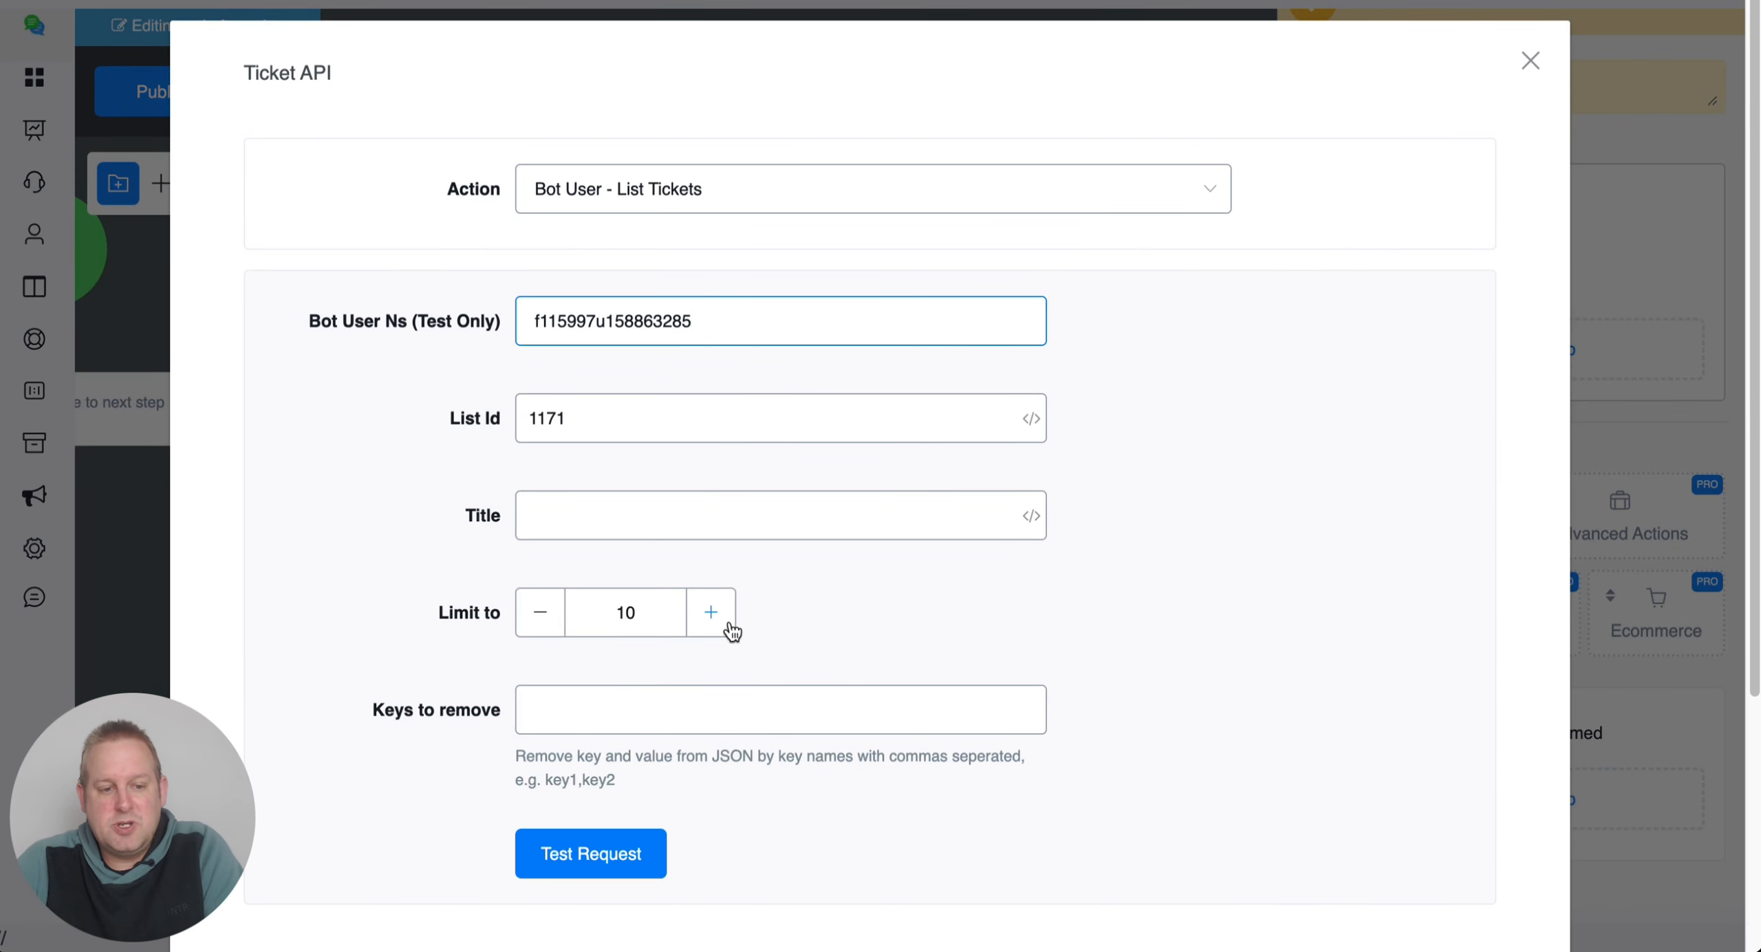
pyautogui.scroll(-5, 750, 533)
pyautogui.click(584, 513)
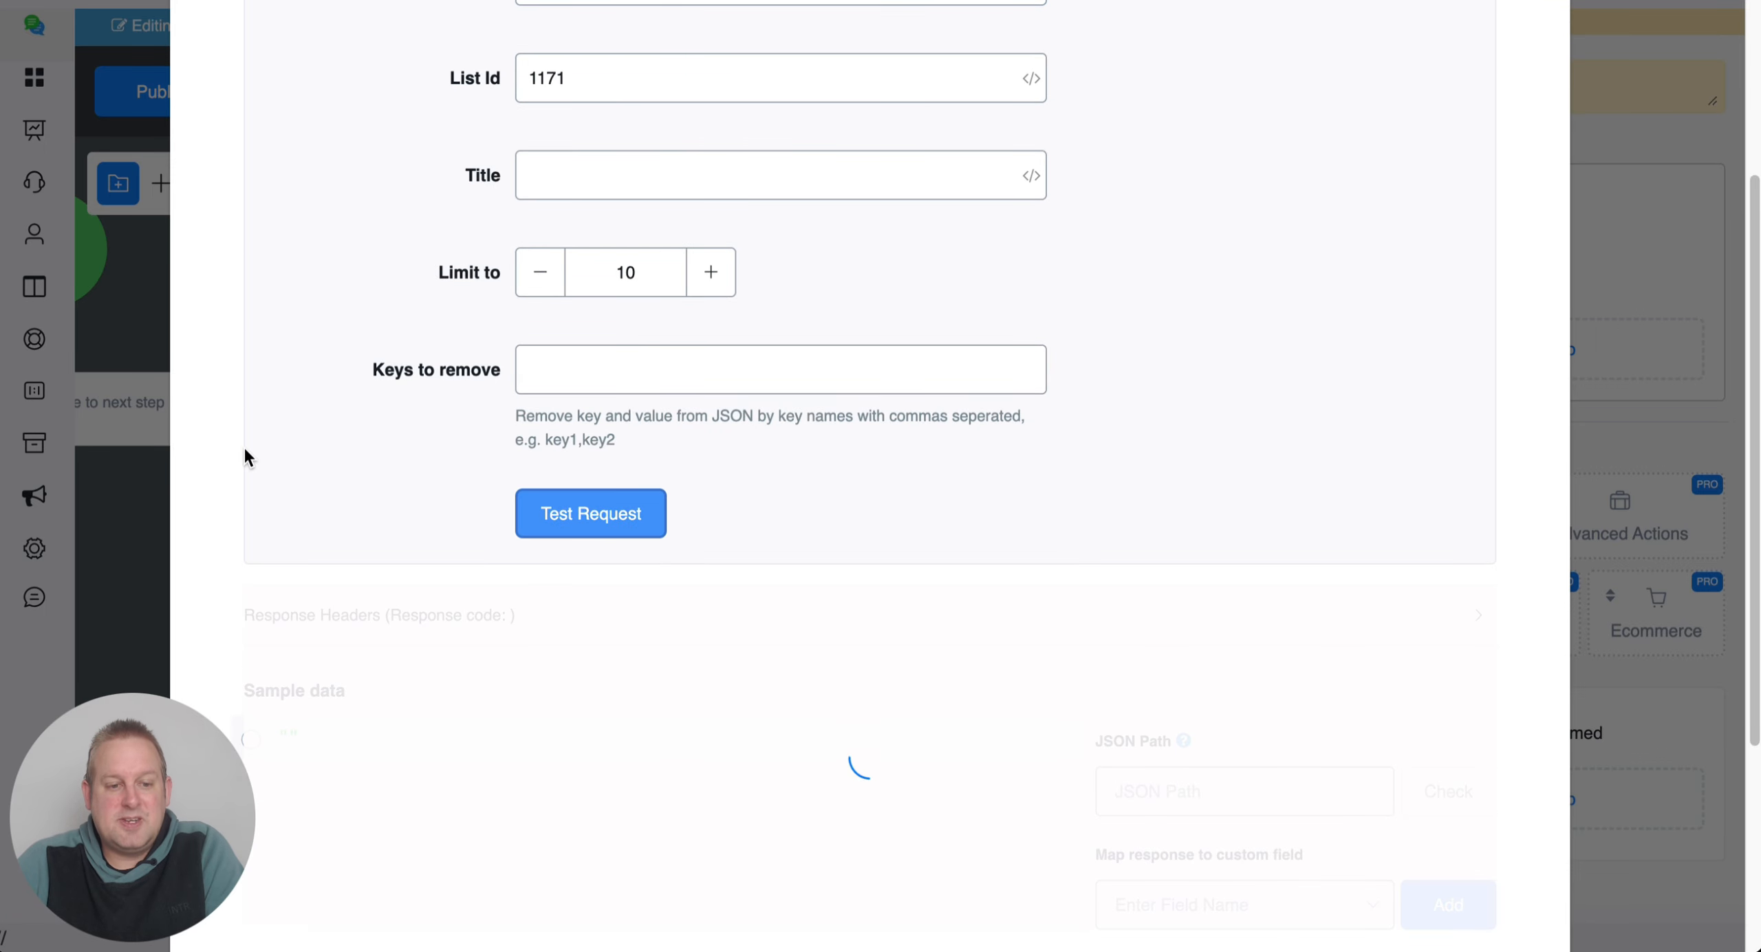
pyautogui.scroll(-5, 243, 447)
pyautogui.scroll(-8, 570, 506)
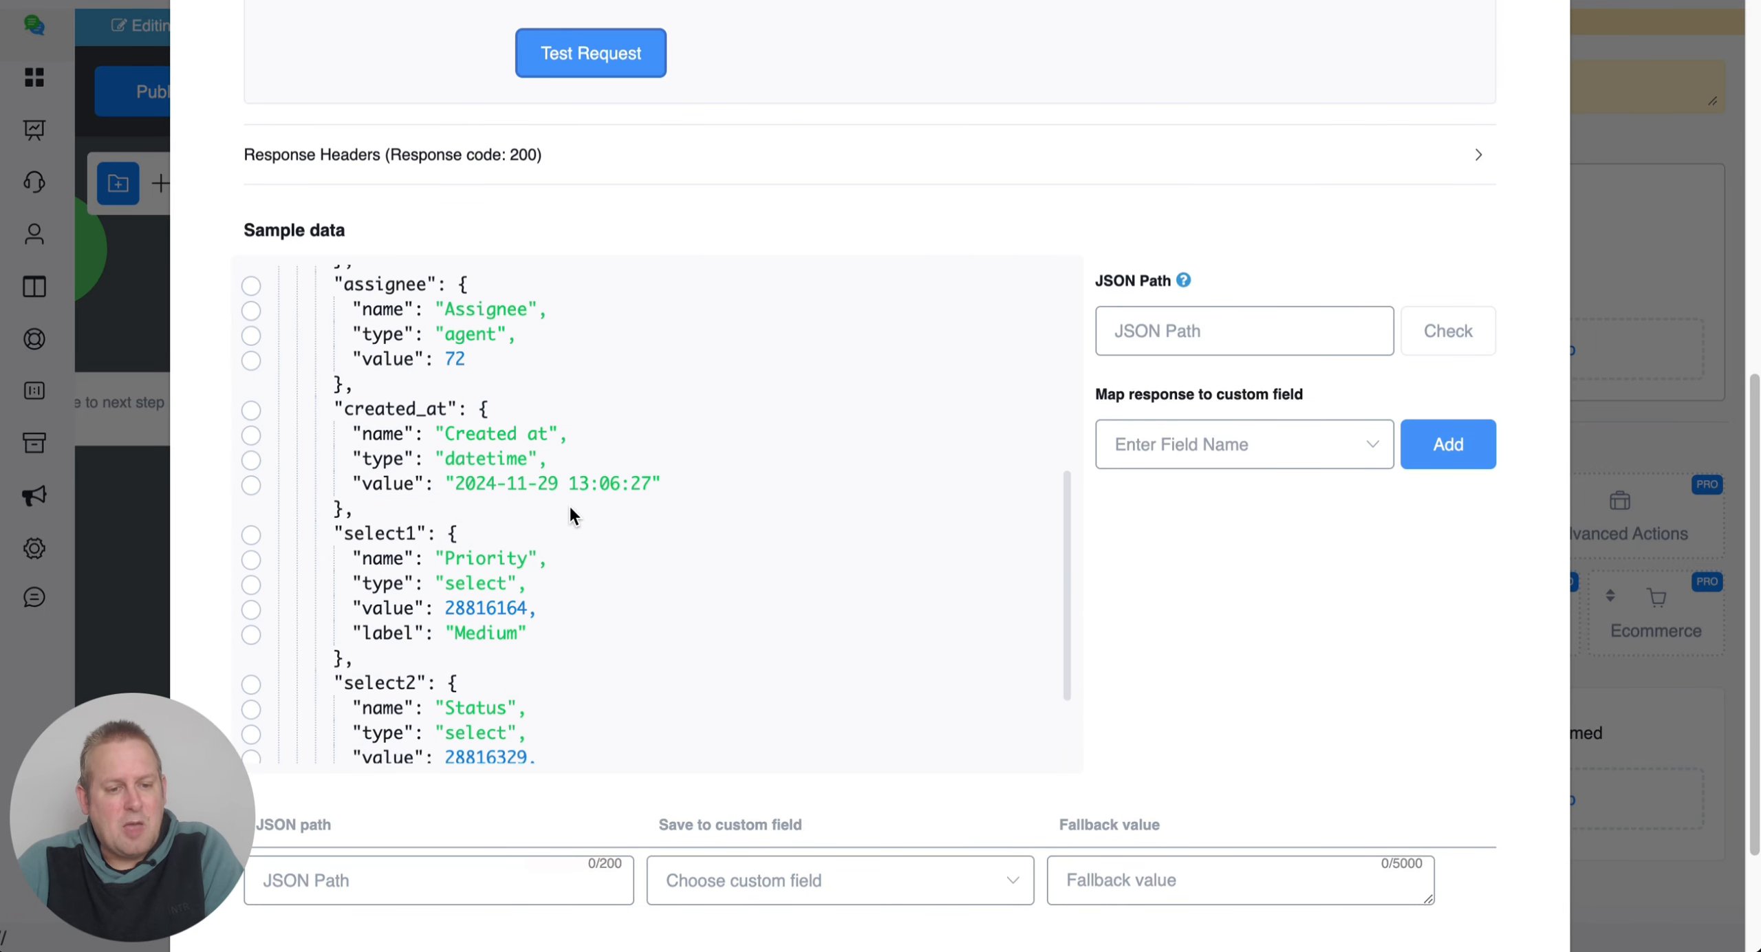
pyautogui.scroll(8, 572, 513)
pyautogui.scroll(-5, 545, 403)
pyautogui.scroll(5, 545, 406)
pyautogui.scroll(10, 1022, 247)
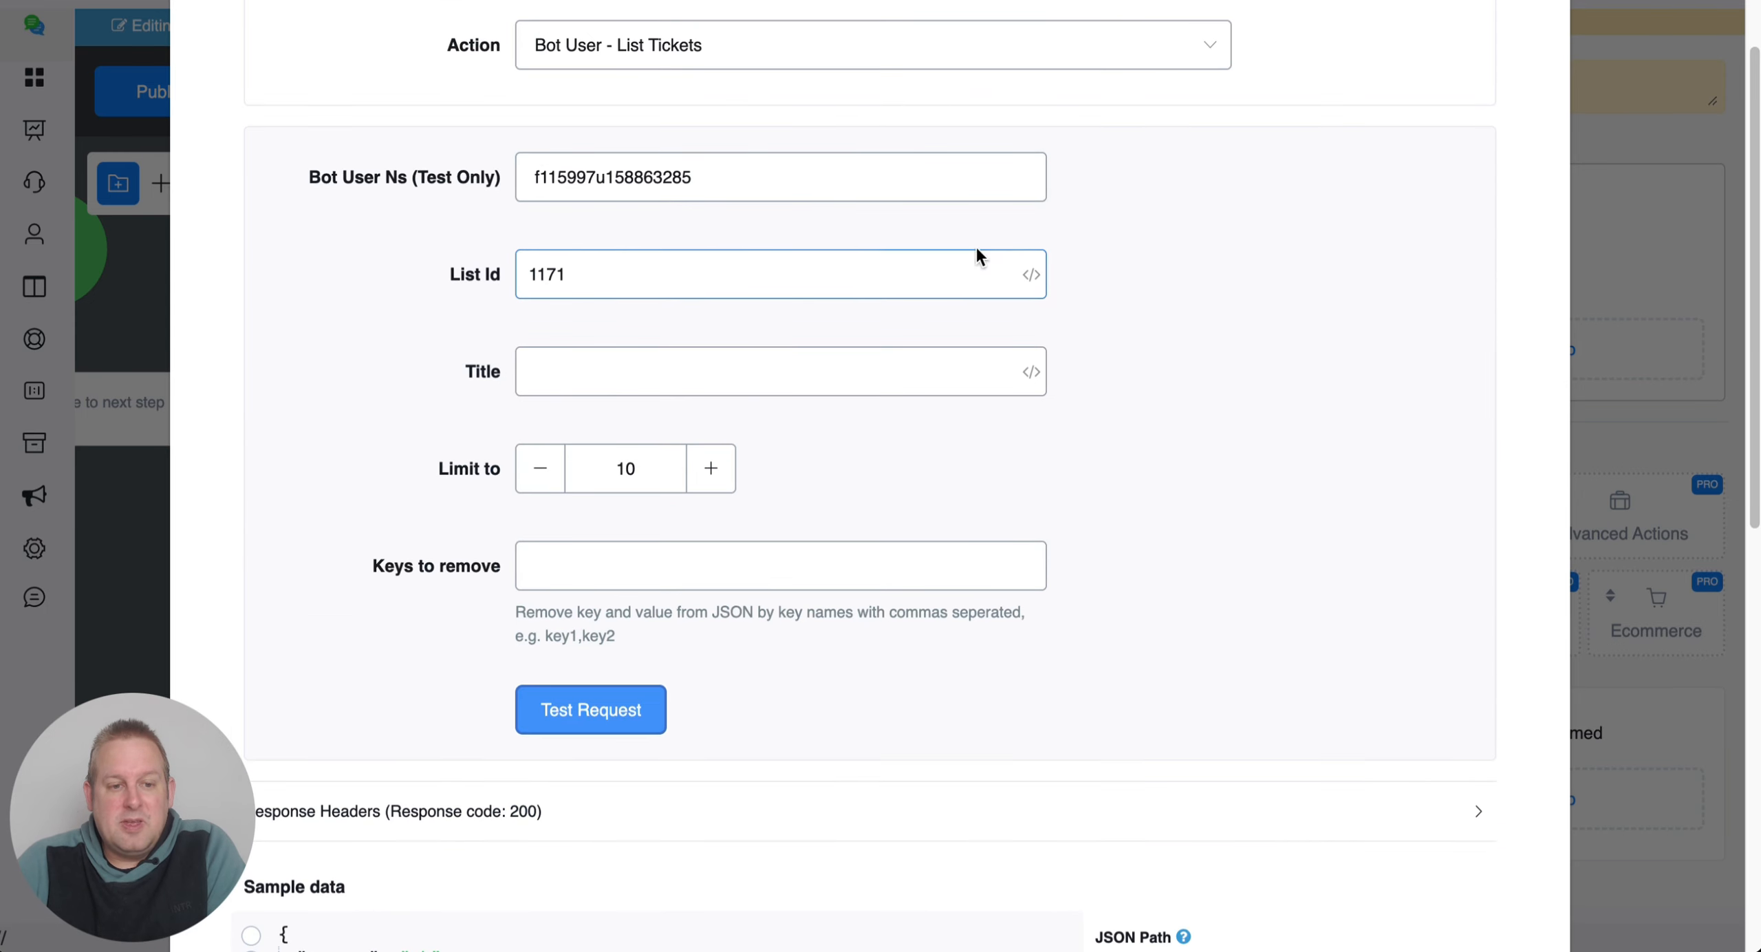
pyautogui.click(849, 44)
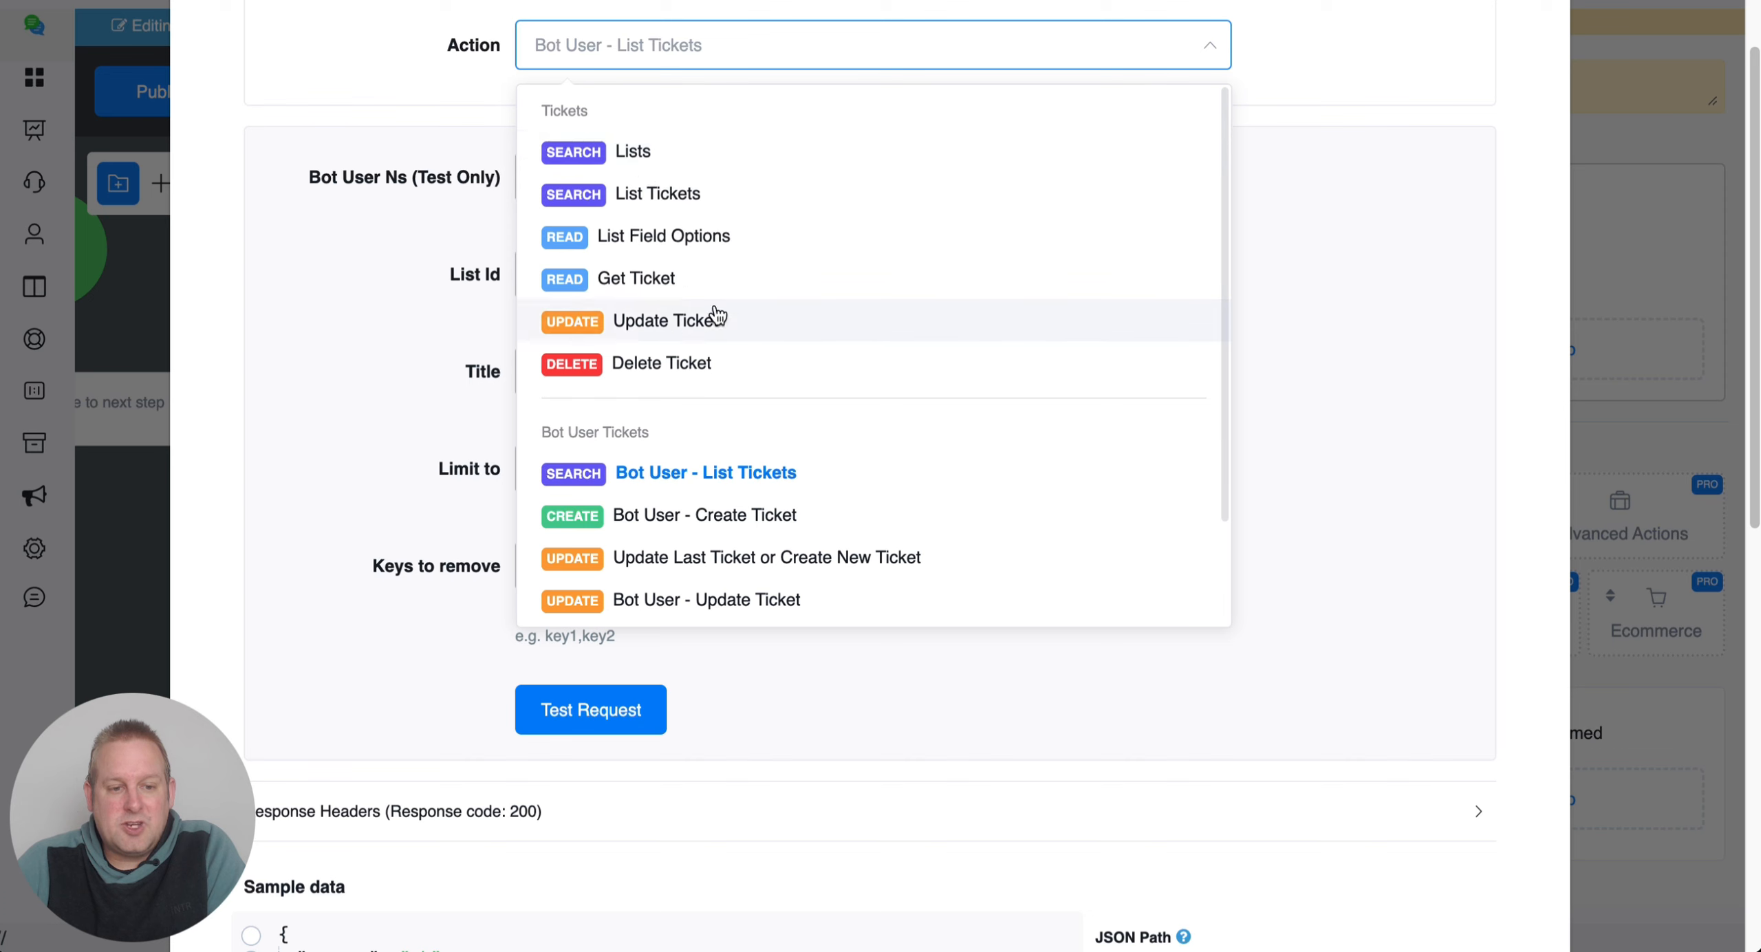
# Switch the action to Bot User - Create Ticket and look over its Title and Assignee fields.
pyautogui.click(690, 522)
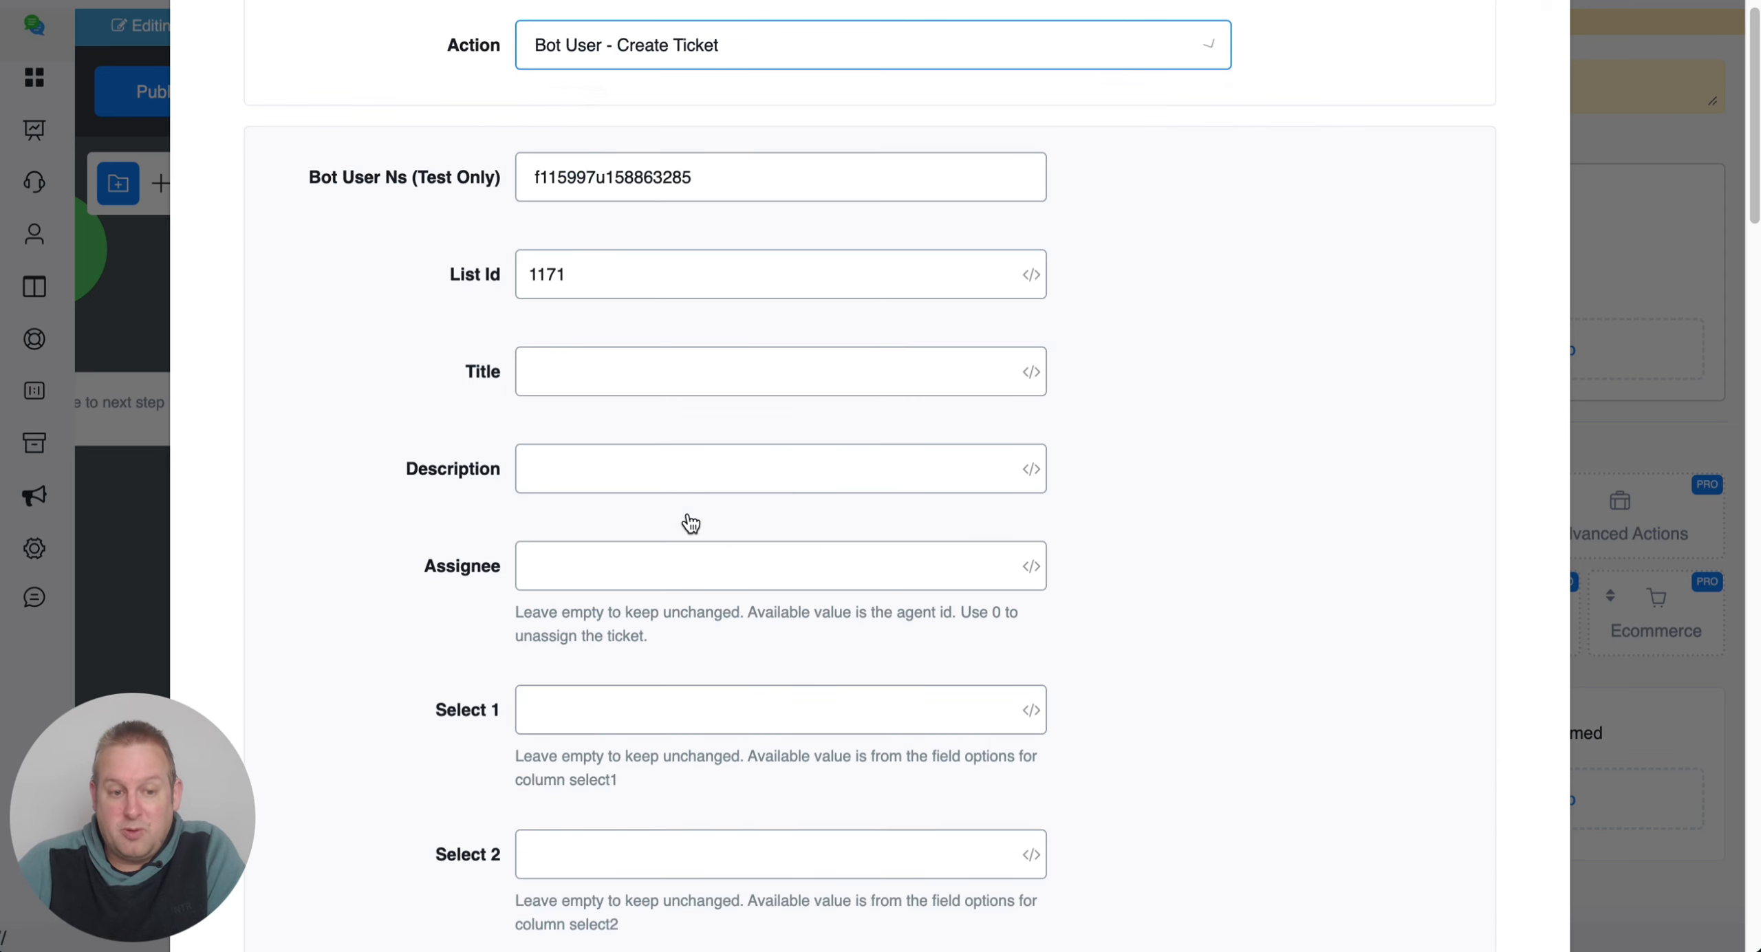
pyautogui.click(621, 374)
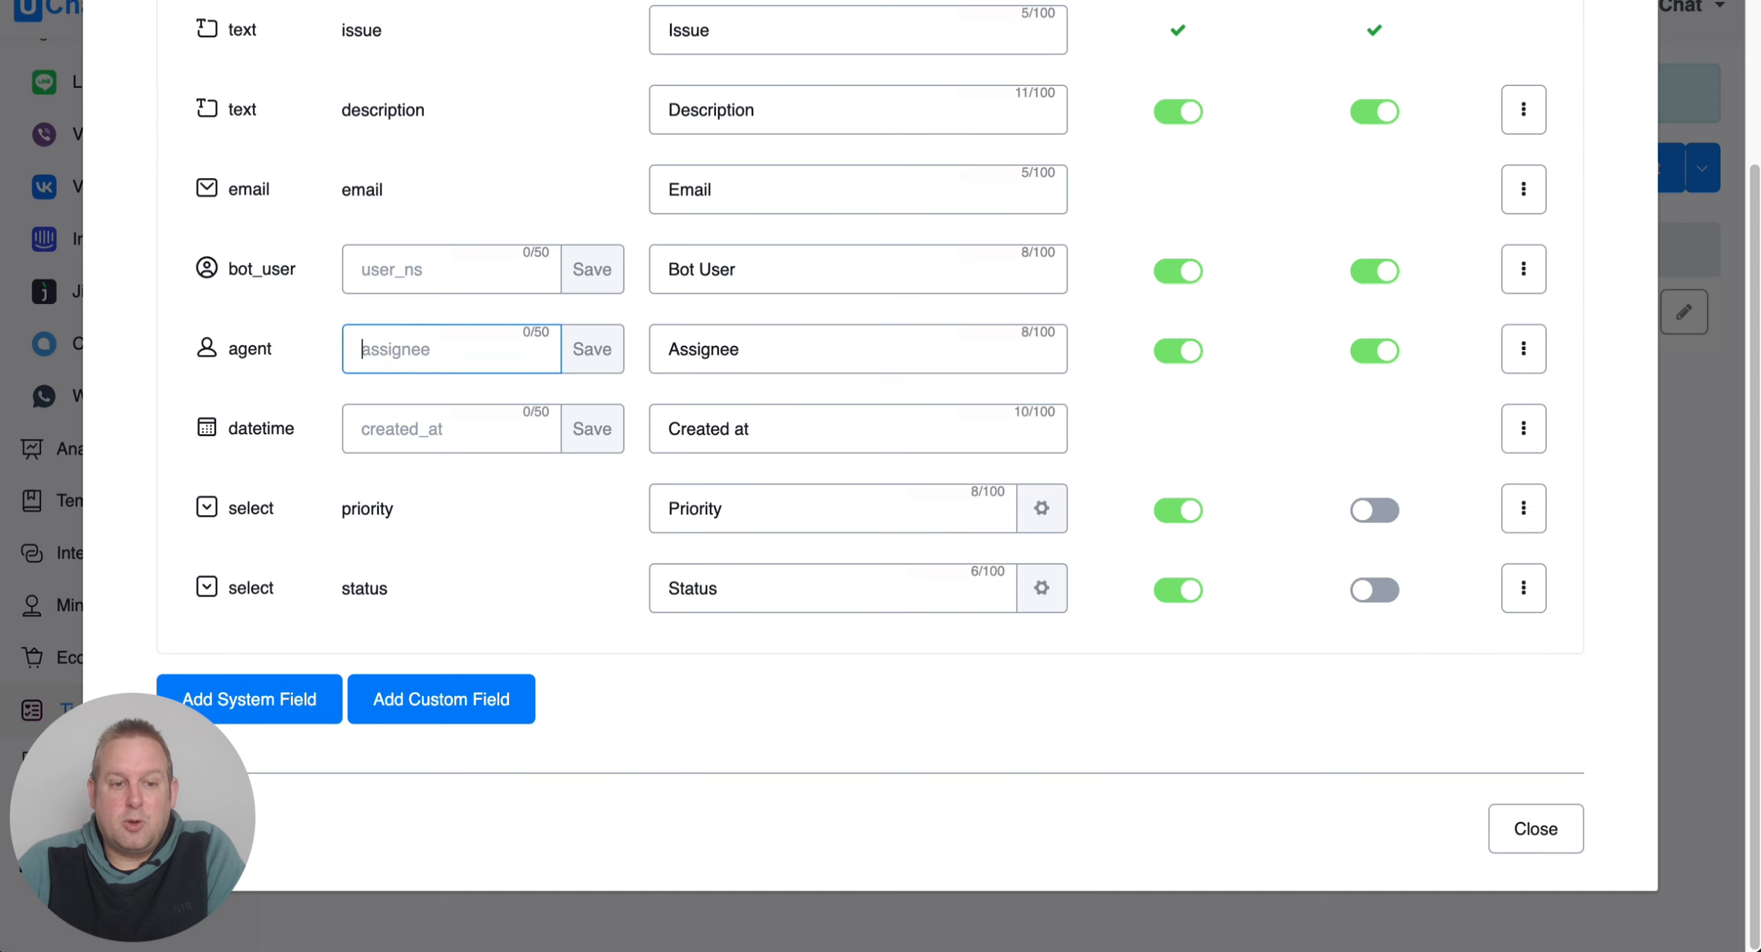
pyautogui.scroll(5, 512, 184)
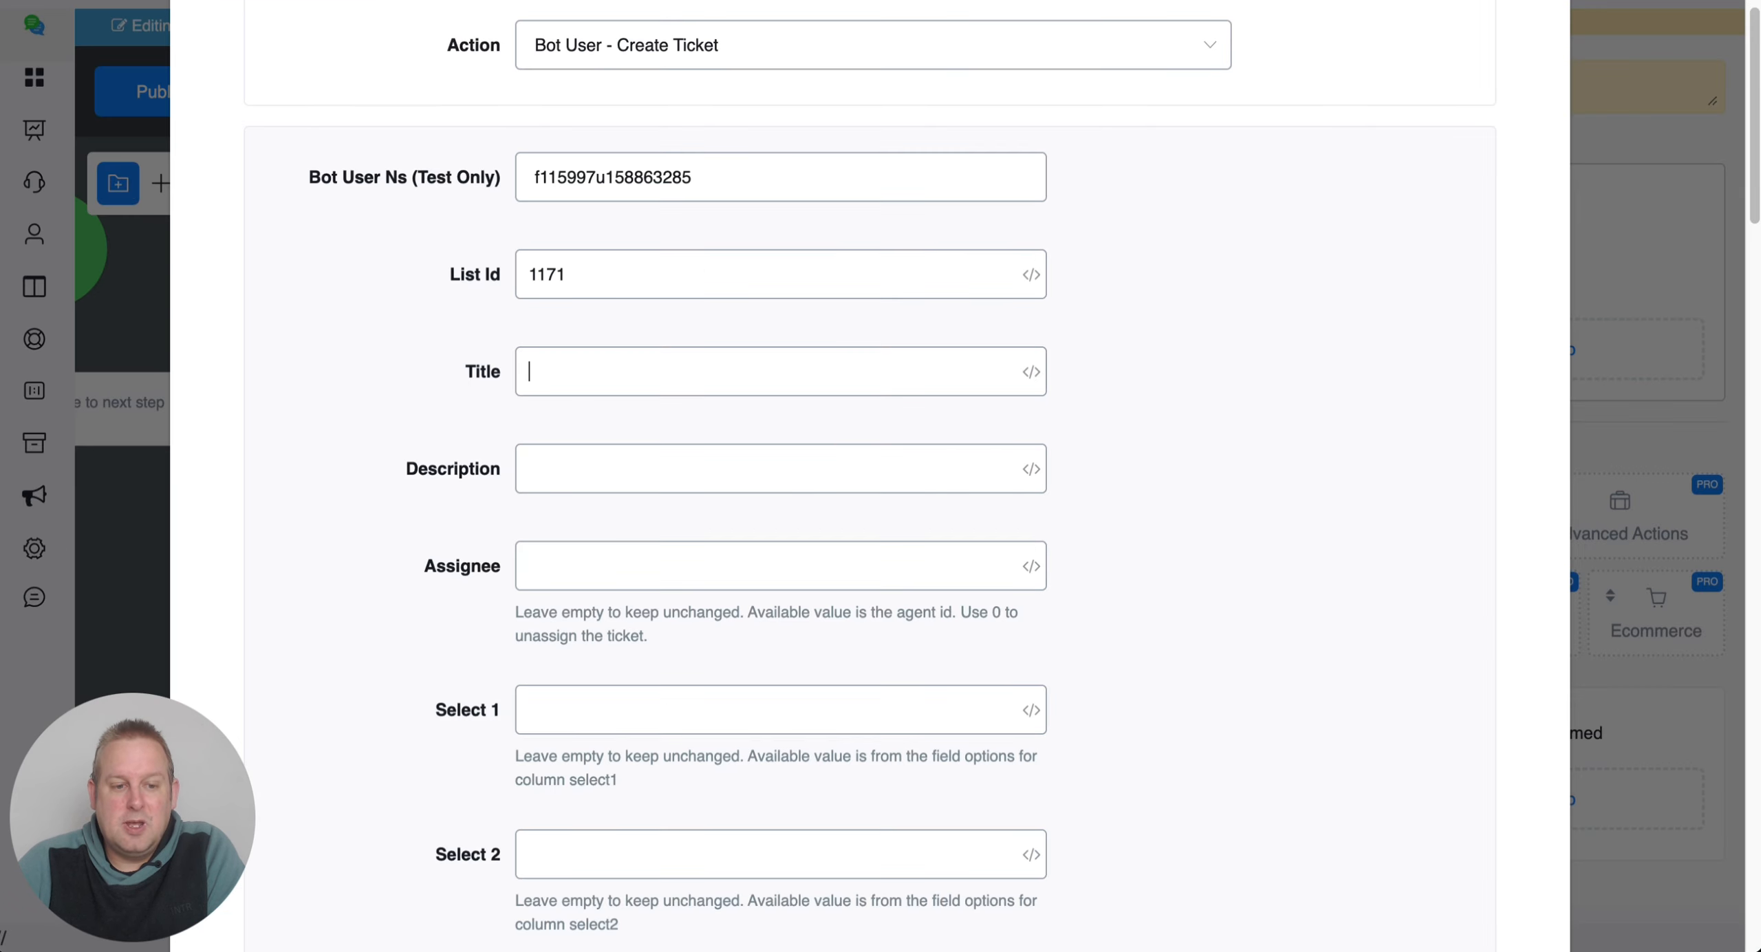
pyautogui.click(798, 545)
pyautogui.scroll(-10, 798, 545)
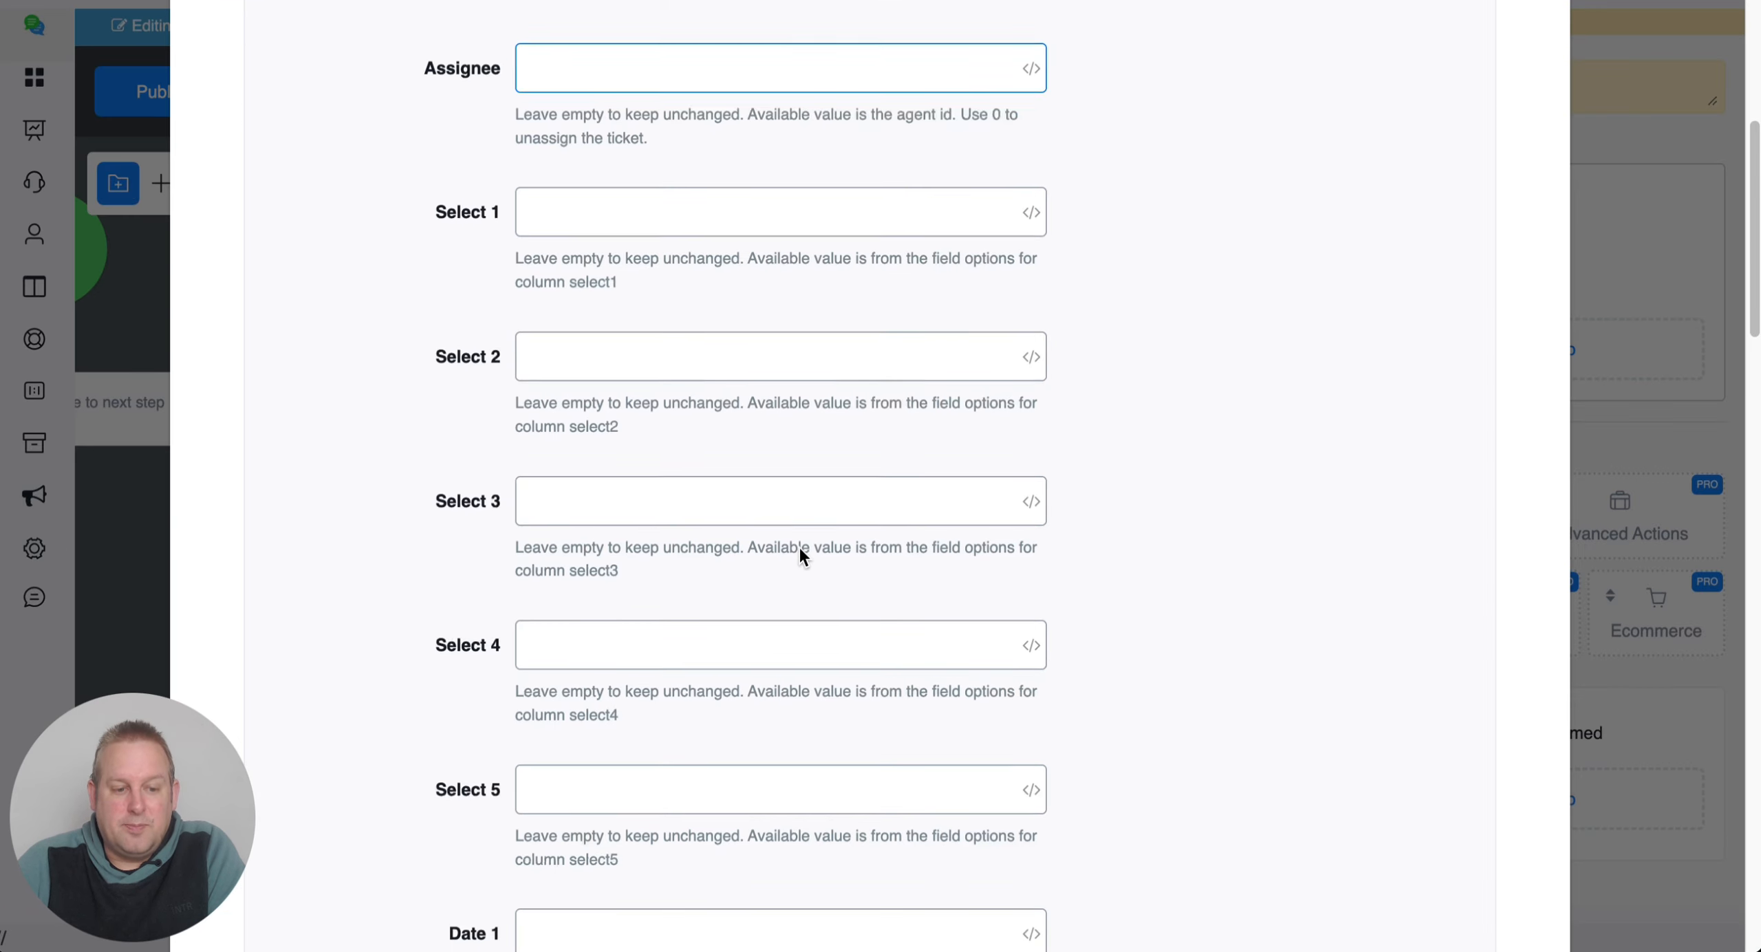
pyautogui.scroll(-20, 799, 545)
pyautogui.scroll(20, 798, 546)
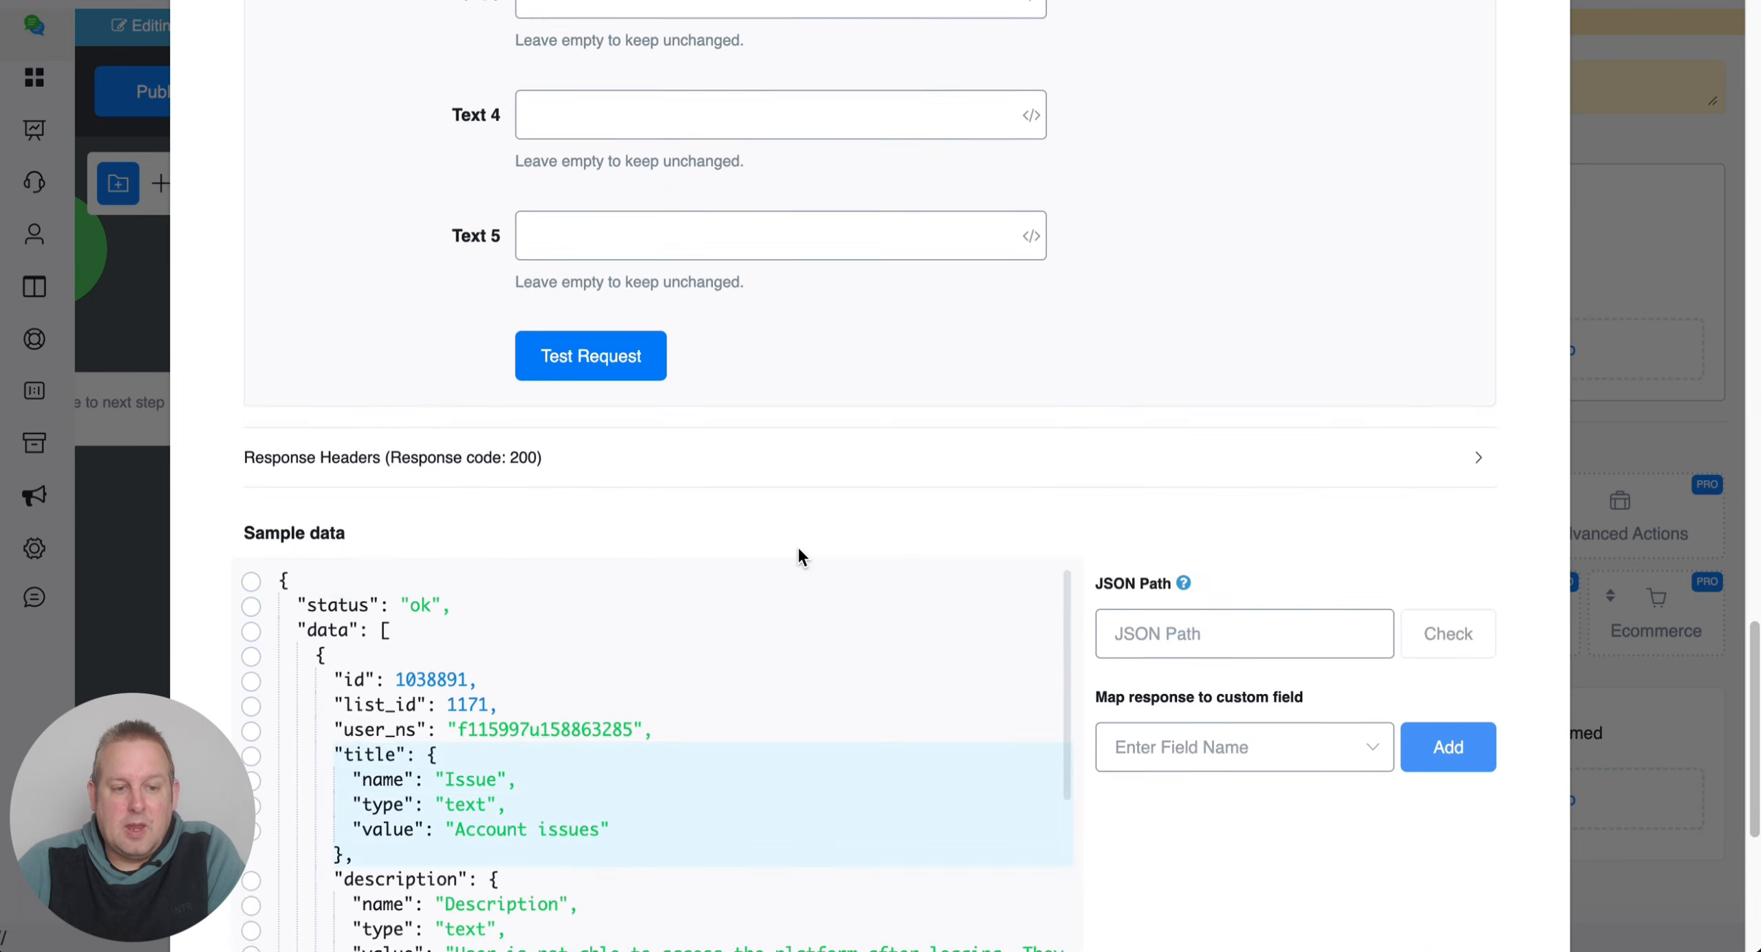
pyautogui.scroll(15, 796, 467)
pyautogui.click(709, 189)
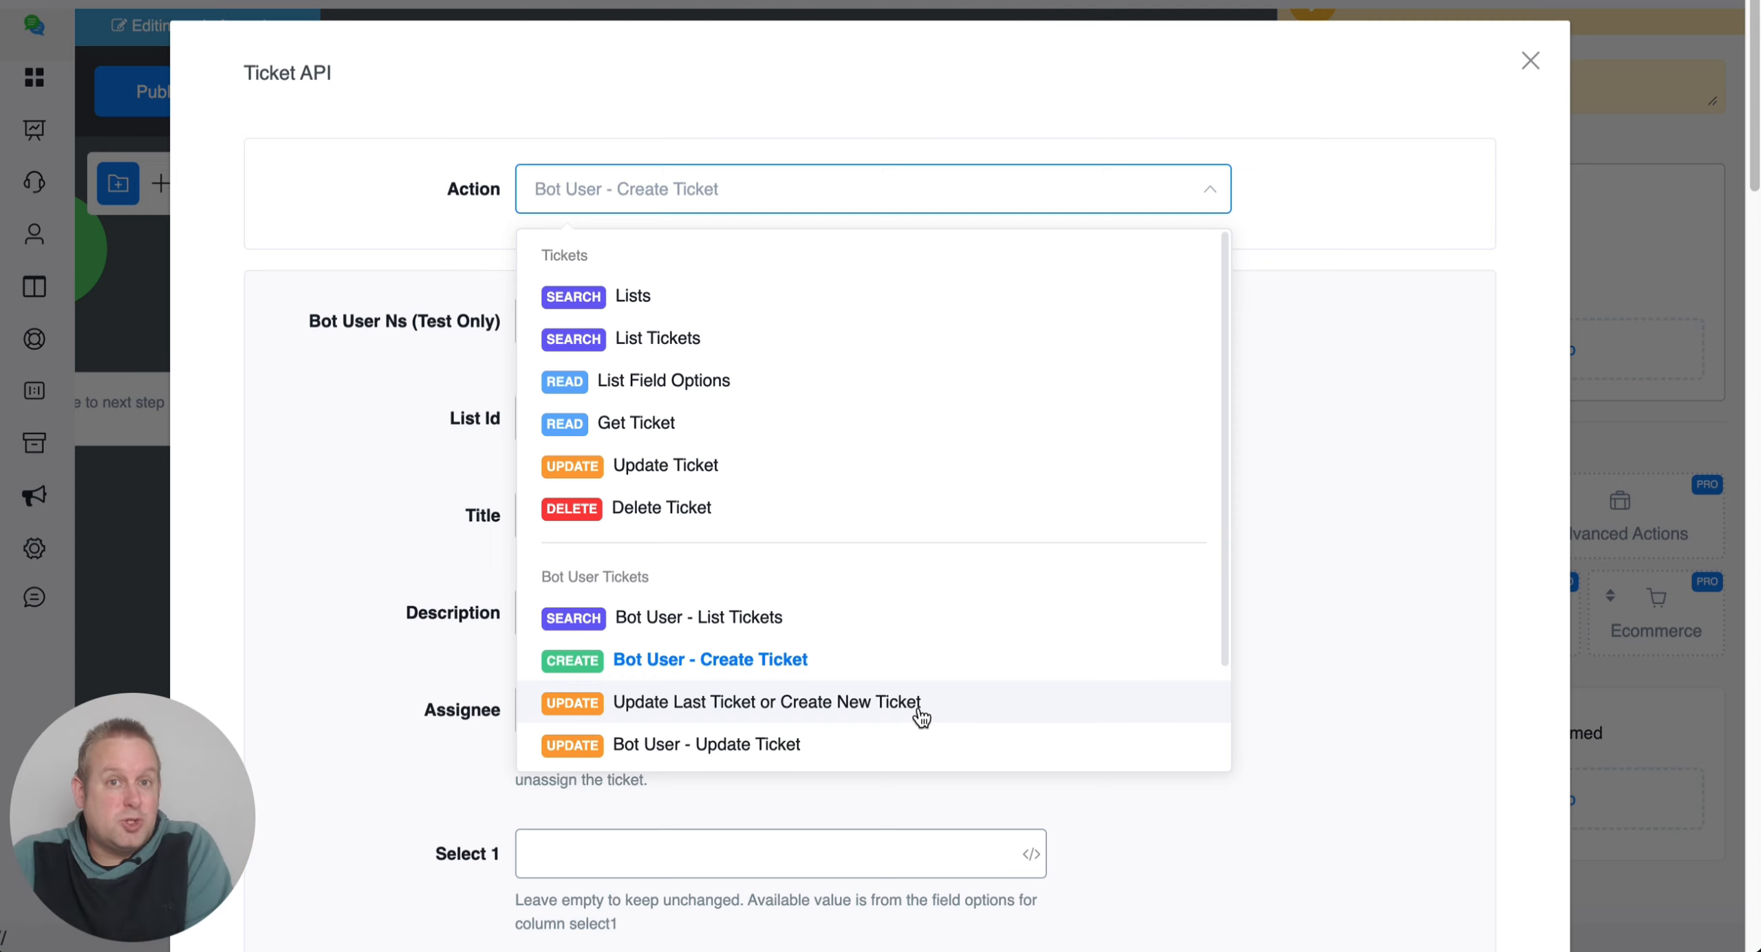
# Close the Ticket API dialog unsaved so Action #1 keeps Bot User - List Tickets.
pyautogui.scroll(-2, 900, 716)
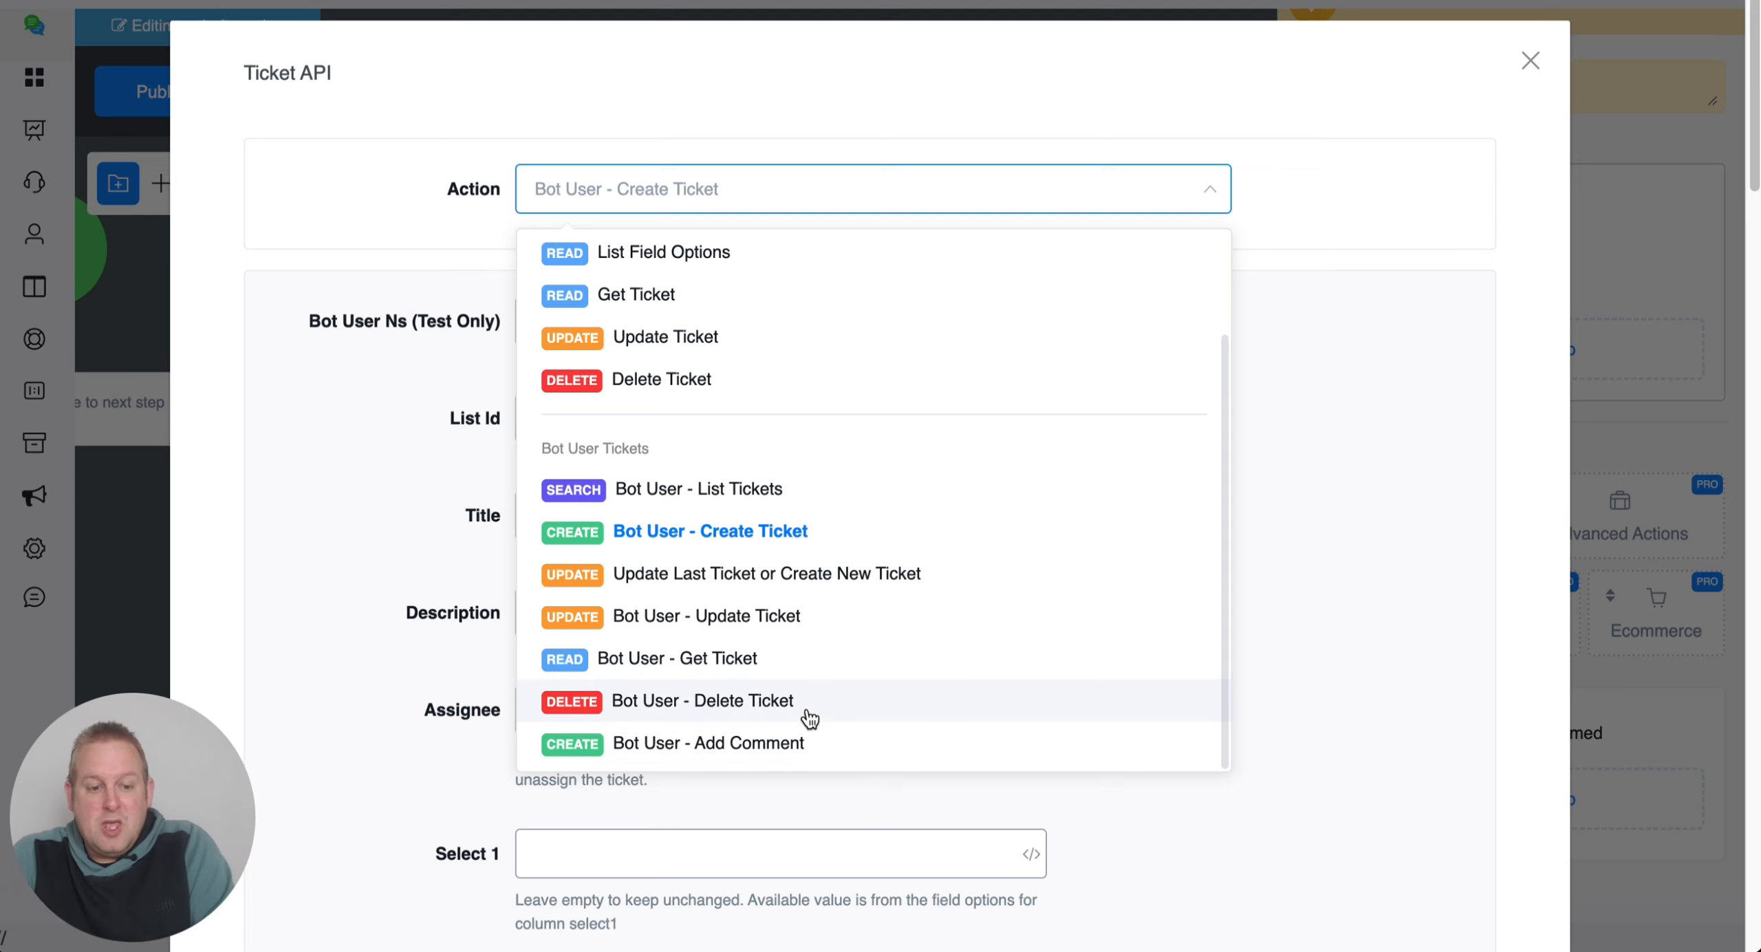
pyautogui.click(1532, 64)
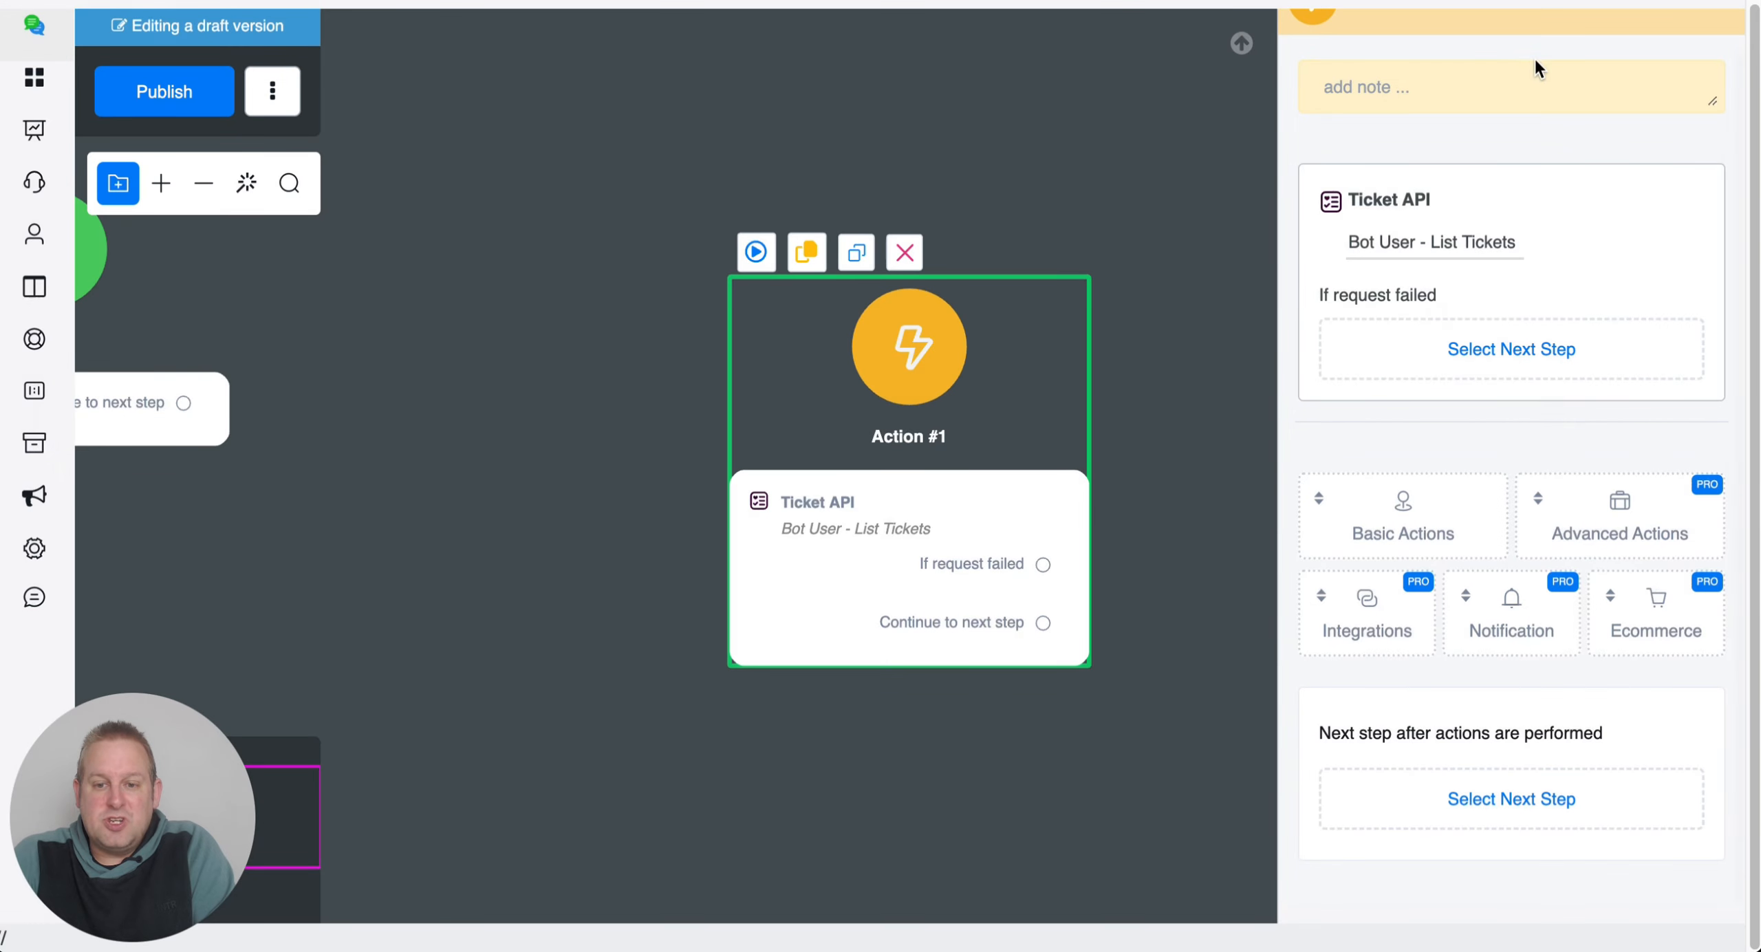